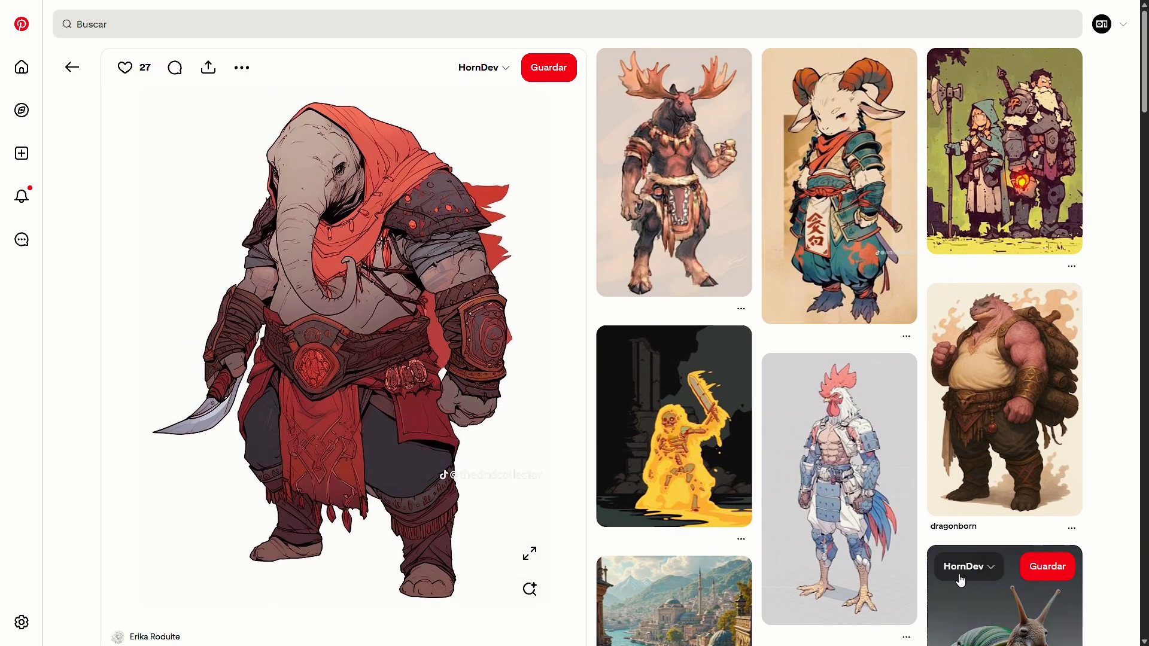
scroll(850, 478, down, 10)
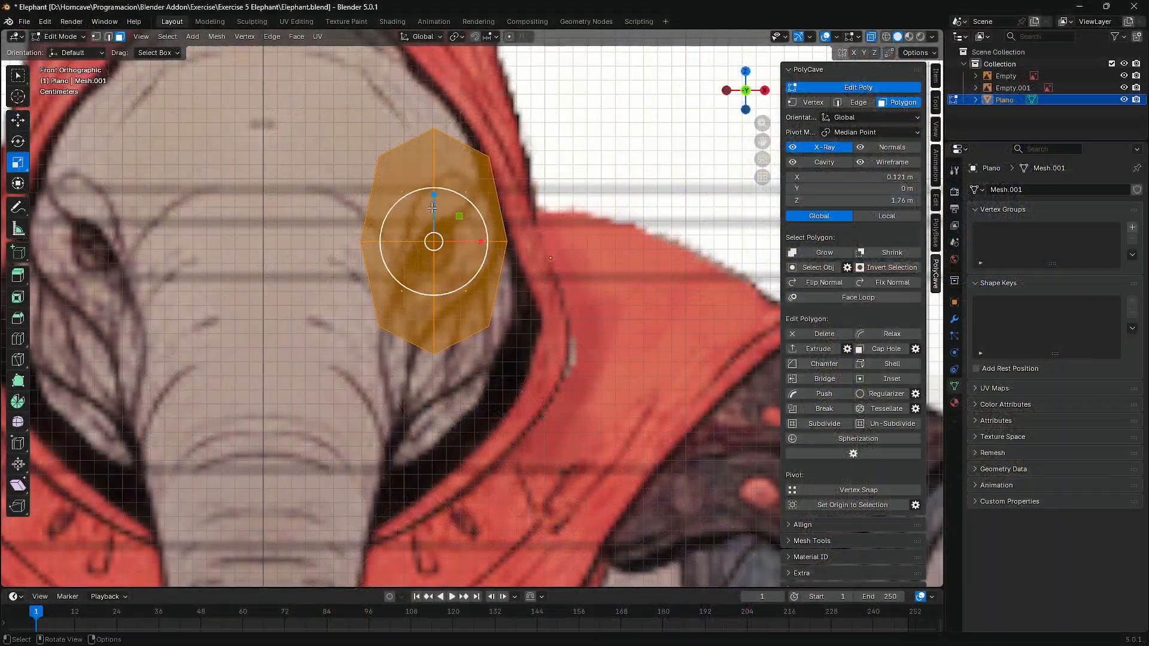
- Scale the selected polygon over the elephant's eye to 0.484 along X and switch to the Move tool
drag(432, 207, 452, 241)
scroll(448, 240, up, 3)
key(shift+space)
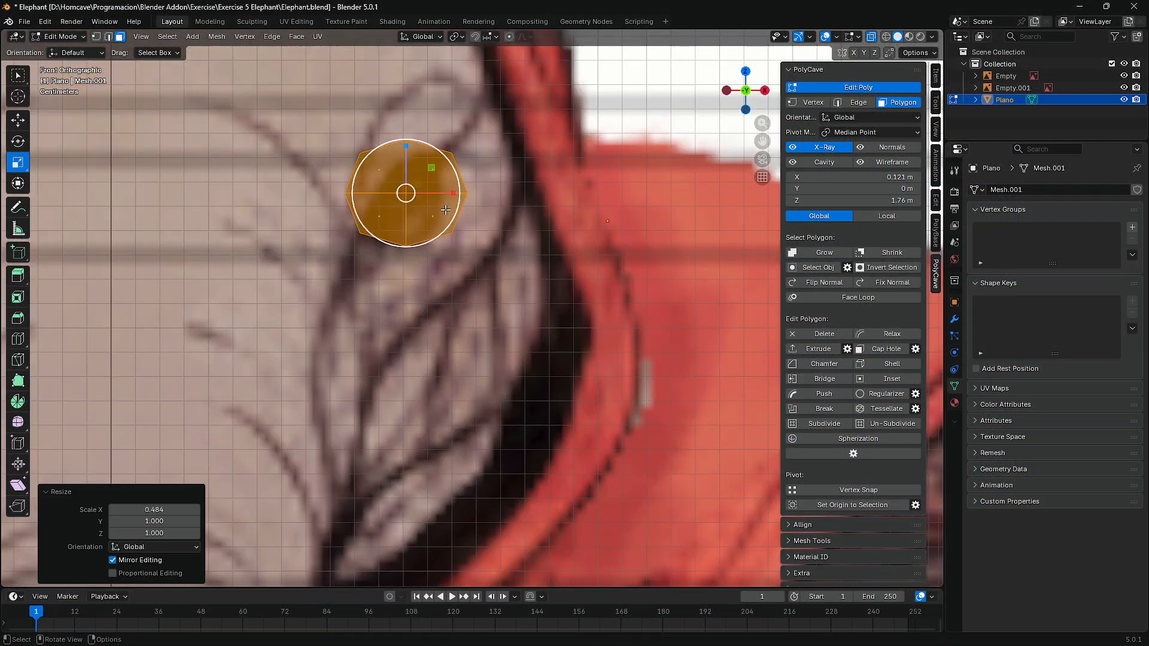
key(shift+space)
key(t)
key(shift+space)
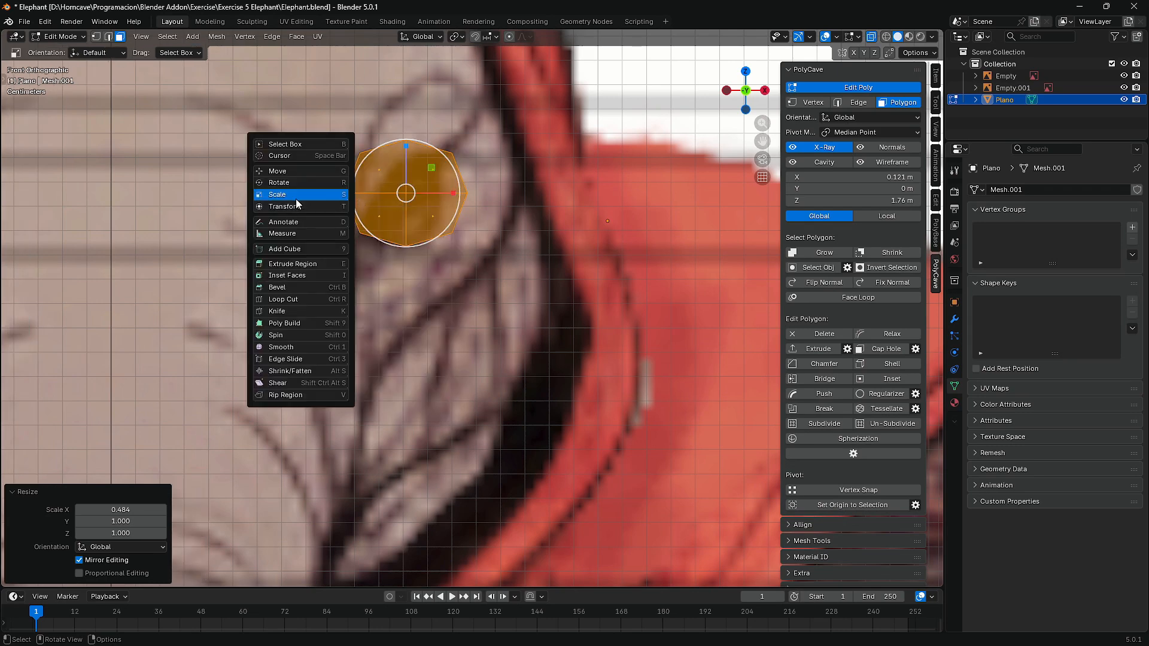
click(300, 173)
shift+middle_drag(436, 198, 460, 292)
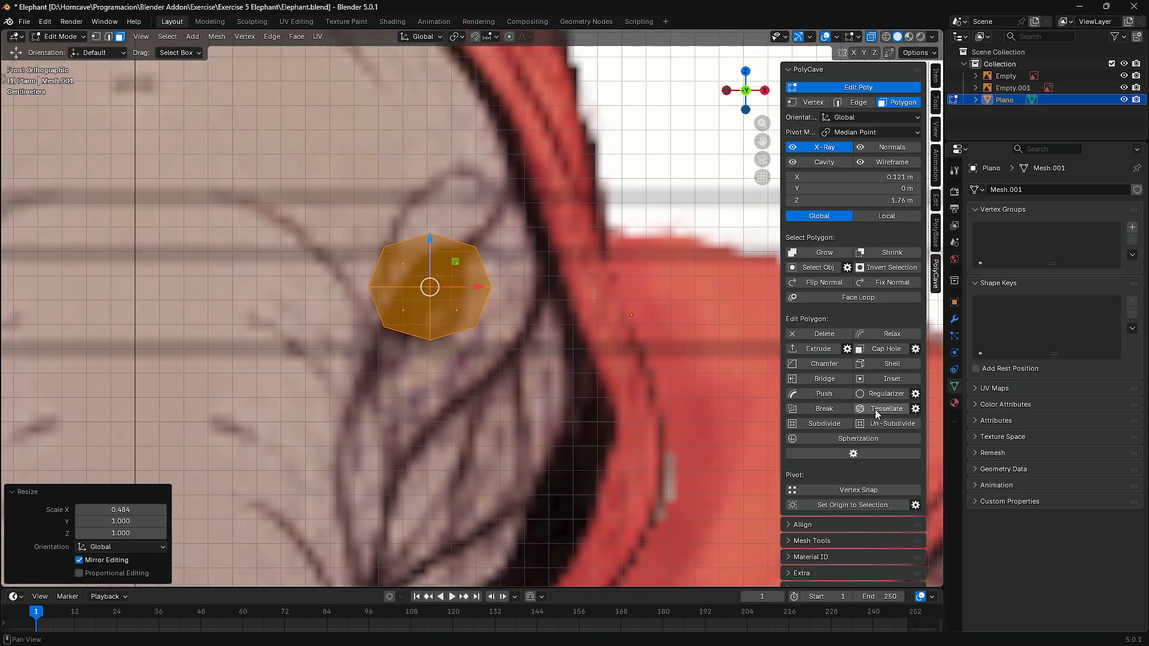
- Move the inner loop vertices of the eye ring to match the eye opening in the front reference
drag(520, 326, 500, 295)
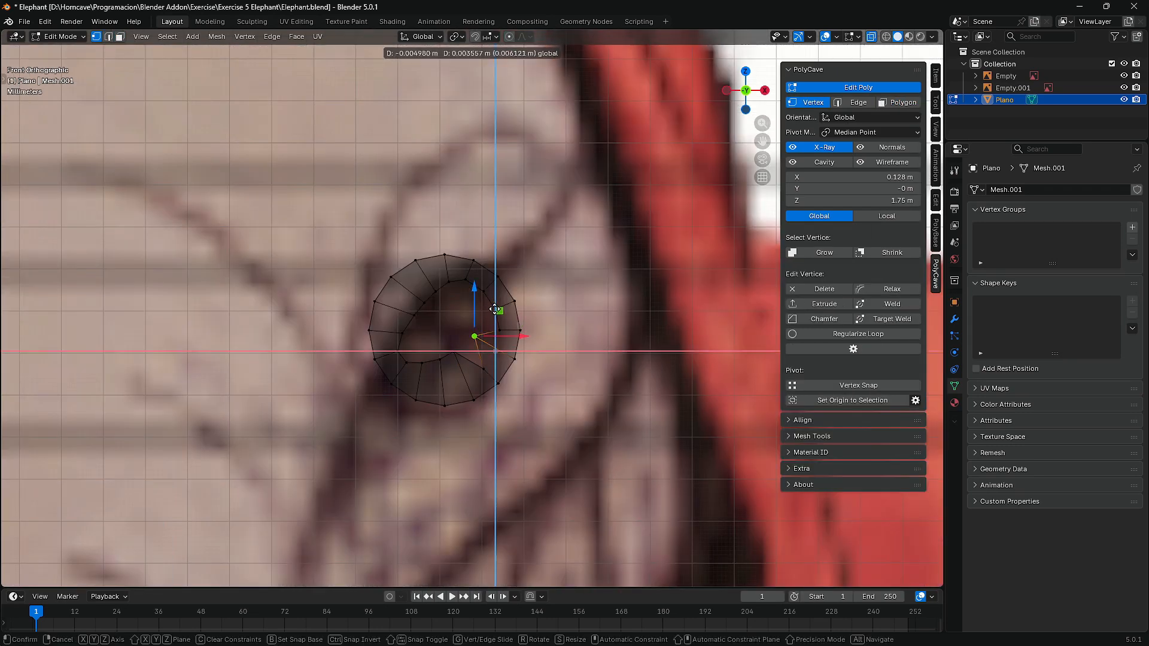
click(484, 369)
click(475, 323)
scroll(472, 307, up, 3)
click(416, 397)
drag(436, 373, 499, 278)
click(491, 279)
drag(515, 253, 535, 231)
- Reposition the outer loop vertices of the eye ring around the eyelid contour in the front view
click(460, 259)
click(517, 255)
scroll(436, 353, down, 2)
click(374, 271)
drag(399, 245, 389, 344)
click(355, 300)
click(349, 335)
click(354, 370)
scroll(407, 377, down, 2)
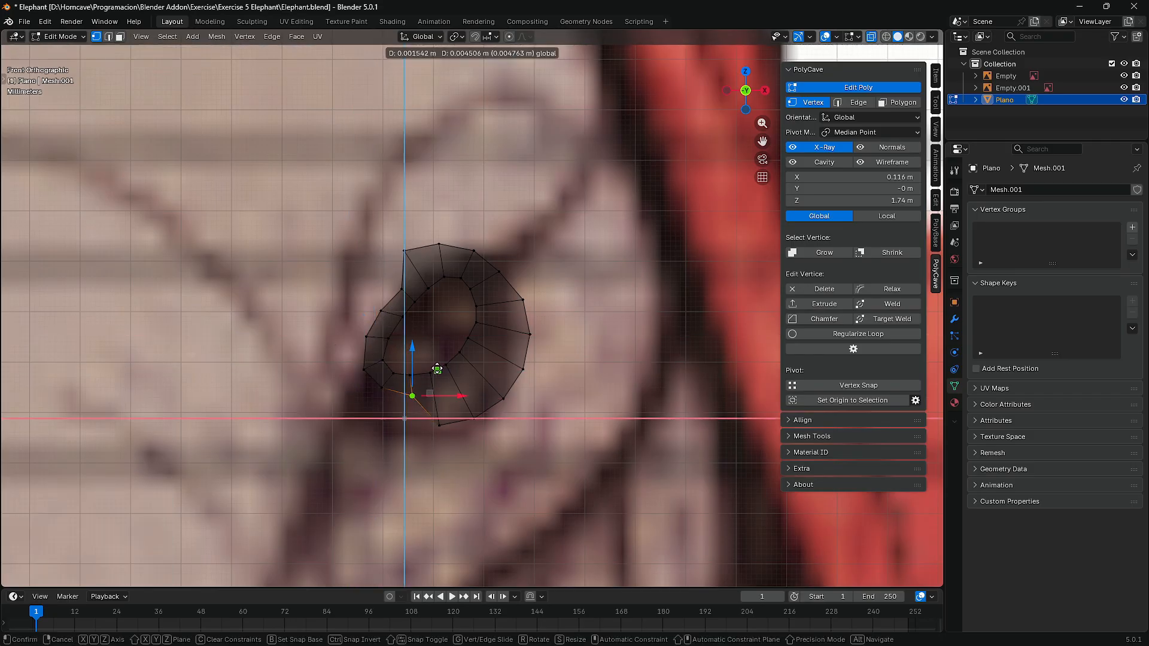
- In the right side view, extrude the eye ring's lower outer edges about 0.03 m down and backward
key(KP_3)
key(2)
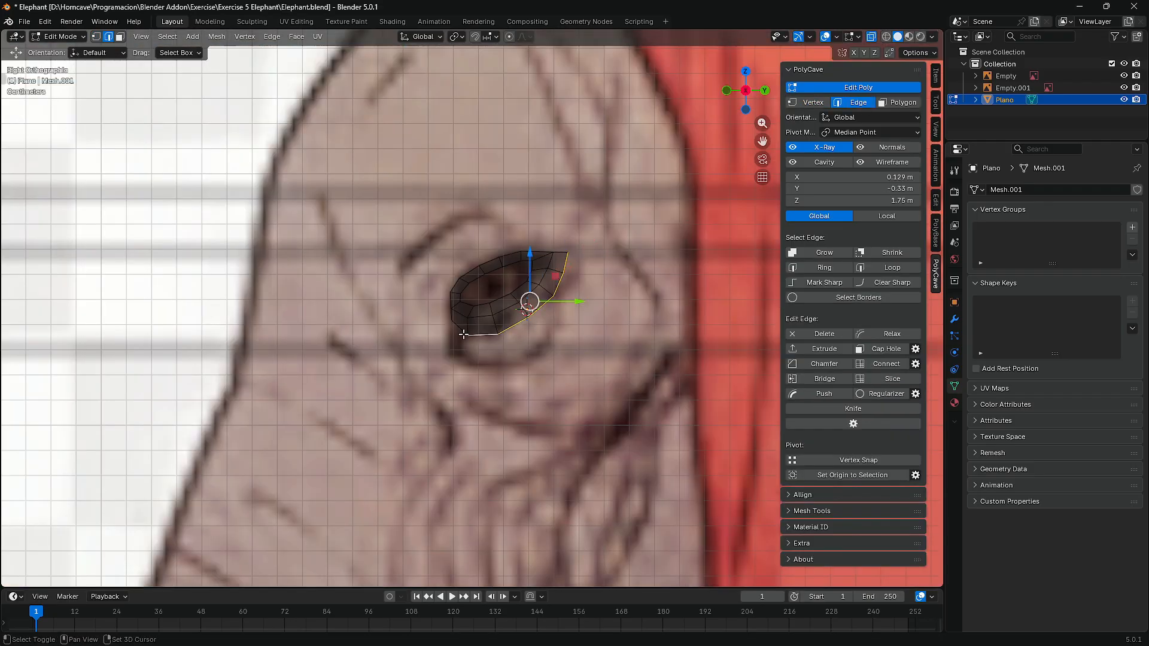
key(e)
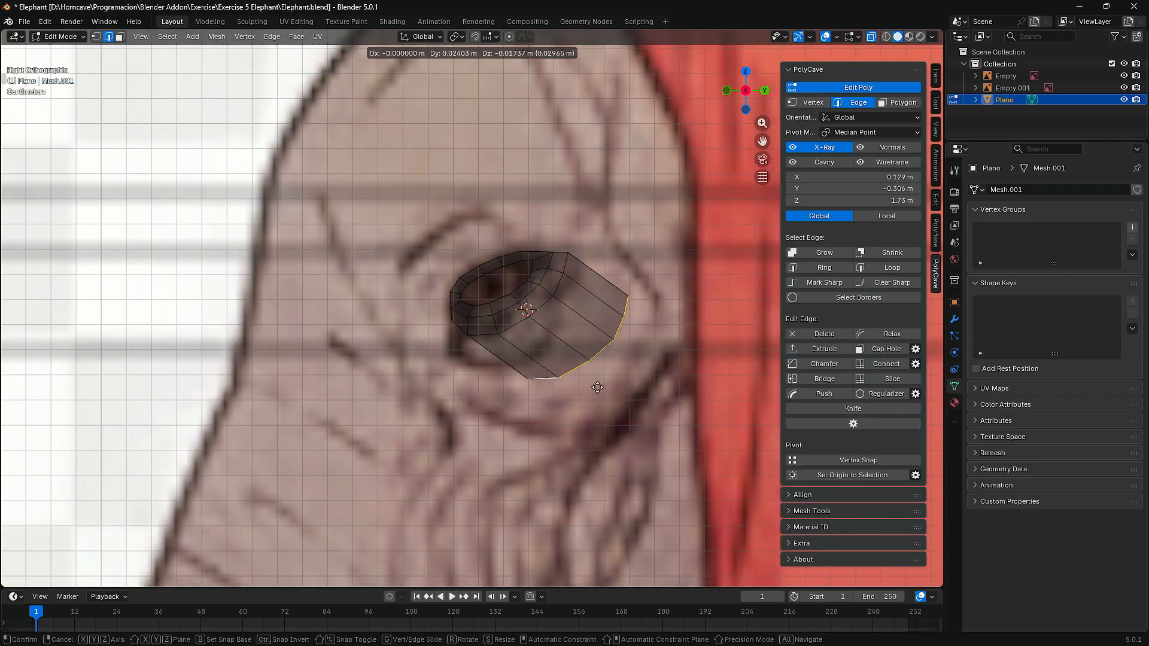
click(590, 395)
- Move the extruded strip's outer vertices one by one to fan out along the lower eyelid in the reference
key(1)
click(622, 303)
drag(646, 278, 619, 315)
click(617, 324)
click(607, 346)
drag(602, 356, 598, 358)
drag(612, 315, 589, 335)
click(582, 368)
drag(508, 372, 596, 428)
drag(562, 360, 500, 380)
click(538, 416)
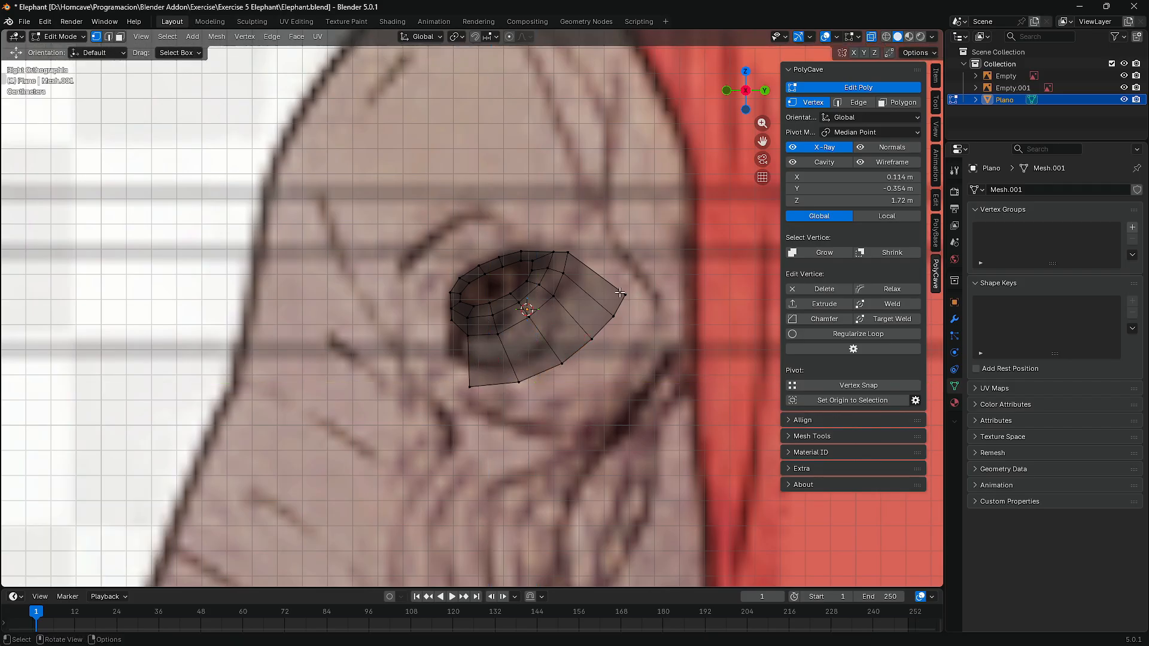
- Extrude the lower eyelid strip's outer edges by about 0.0194 m in Y and -0.0217 m in Z
scroll(542, 267, down, 5)
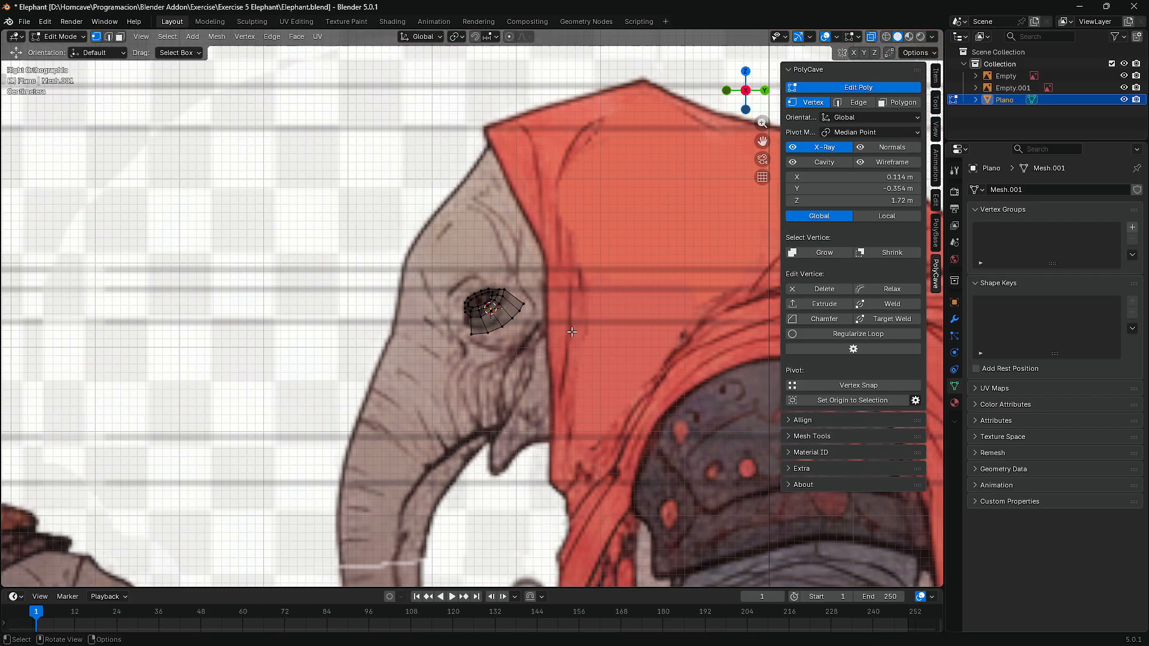
scroll(546, 336, up, 4)
key(2)
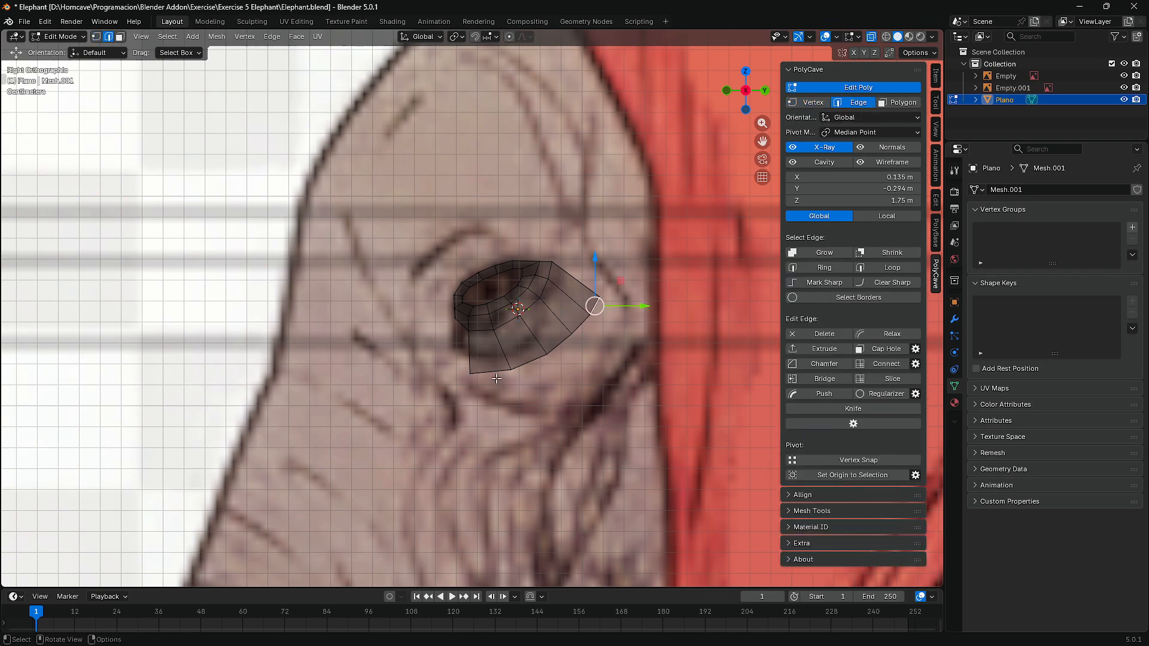
ctrl+click(492, 373)
click(535, 419)
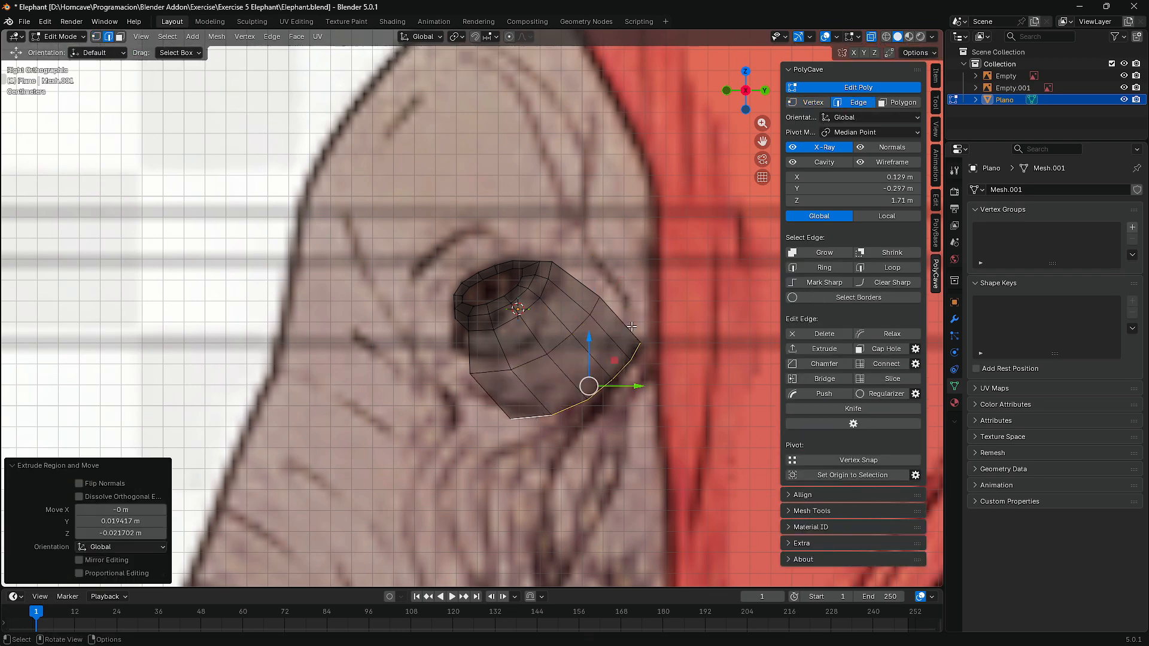
- Move the front outer vertices of the upper eyelid strip into a rounded contour around the eye's front corner
click(813, 105)
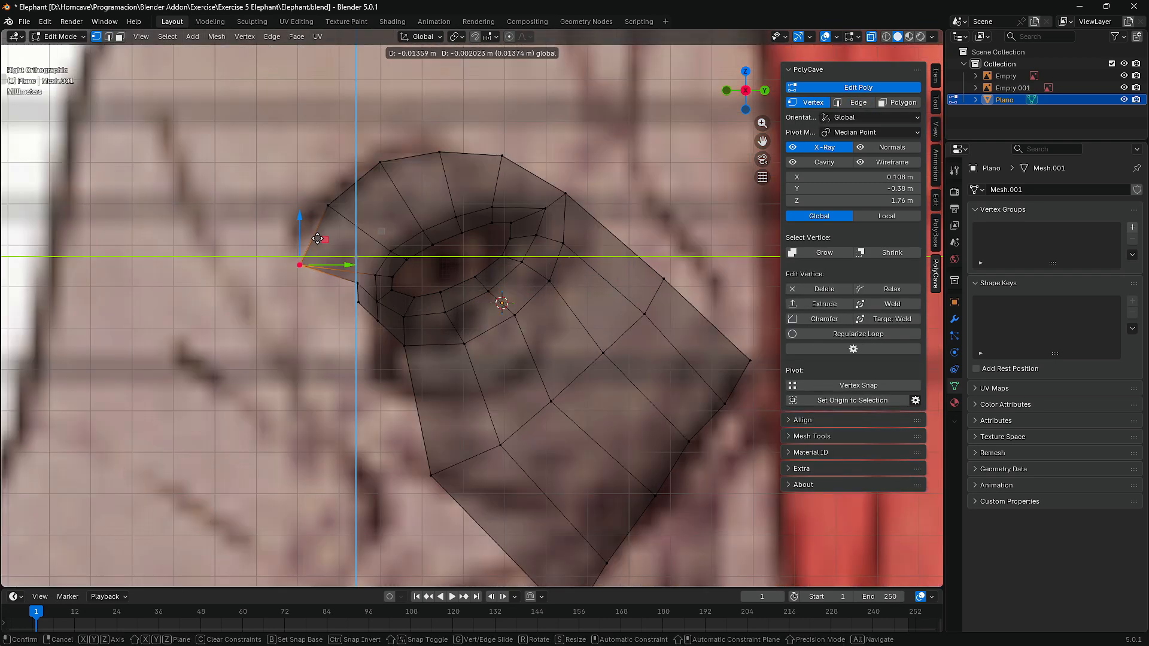
mouse_move(320, 238)
mouse_down()
mouse_move(340, 285)
mouse_move(316, 298)
mouse_move(323, 234)
mouse_up()
click(357, 283)
click(300, 263)
click(358, 303)
drag(382, 282, 367, 352)
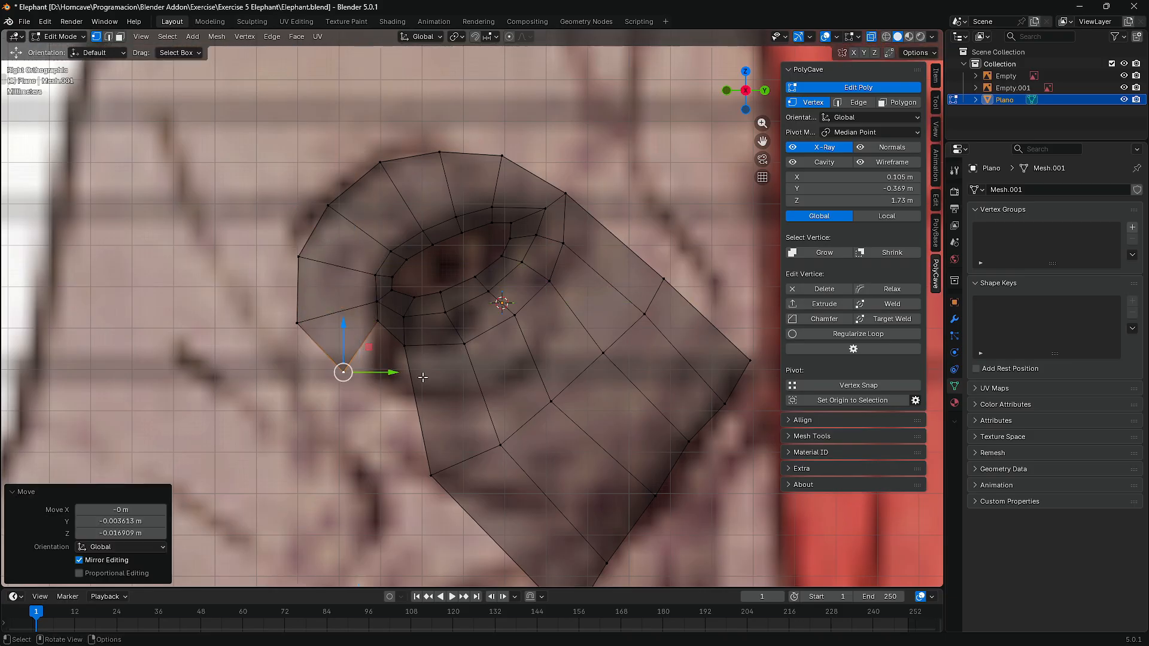
click(379, 300)
click(378, 362)
scroll(397, 317, down, 5)
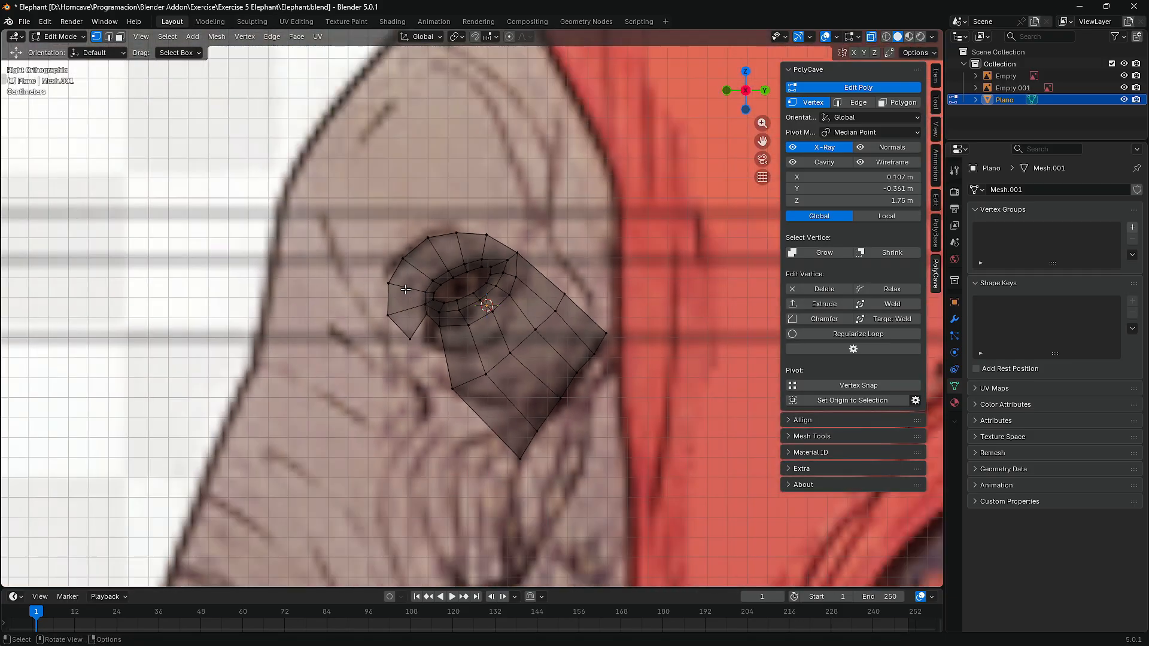
- Adjust the rear upper vertices of the eyelid strip to round off its contour above the eye
scroll(398, 316, up, 2)
scroll(398, 317, up, 2)
click(501, 184)
drag(522, 157, 526, 149)
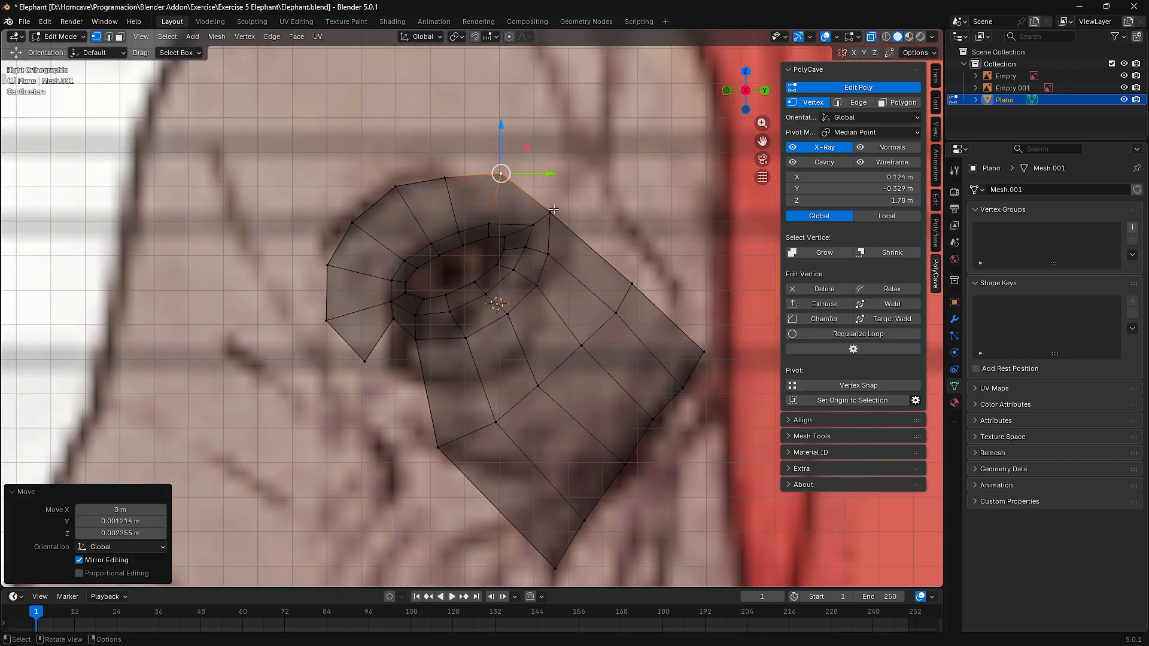
click(553, 211)
drag(581, 183, 585, 176)
click(509, 240)
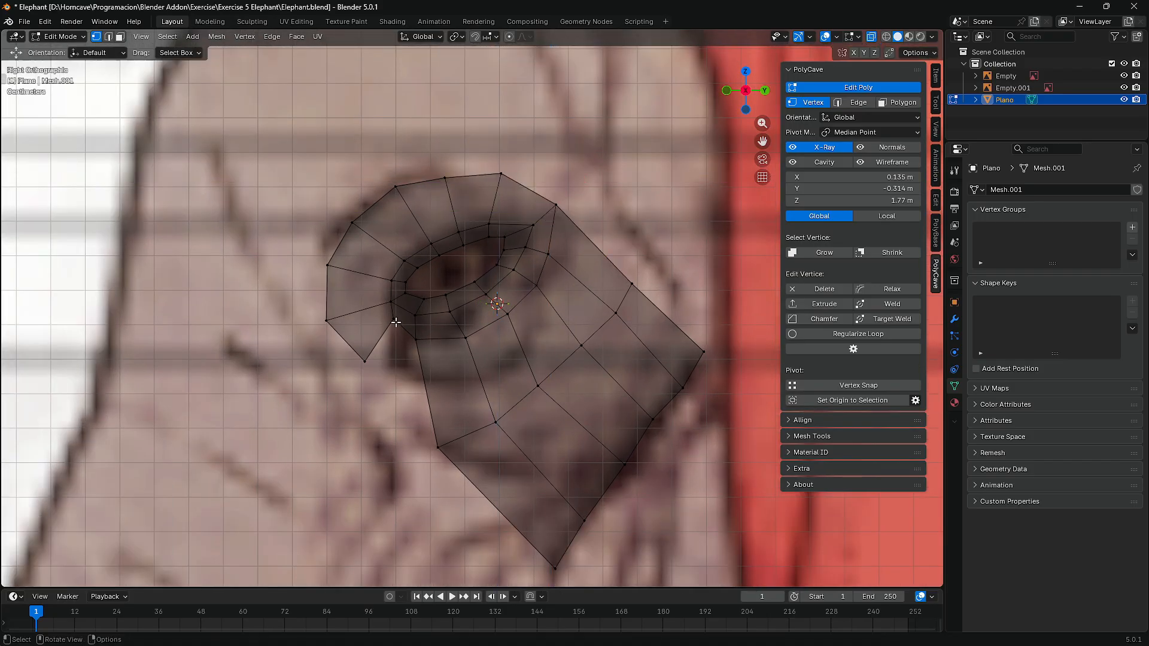
- Move the vertices of the vertical strip below the eye's front corner to widen and slant it along the cheek
scroll(502, 339, down, 6)
scroll(443, 253, up, 2)
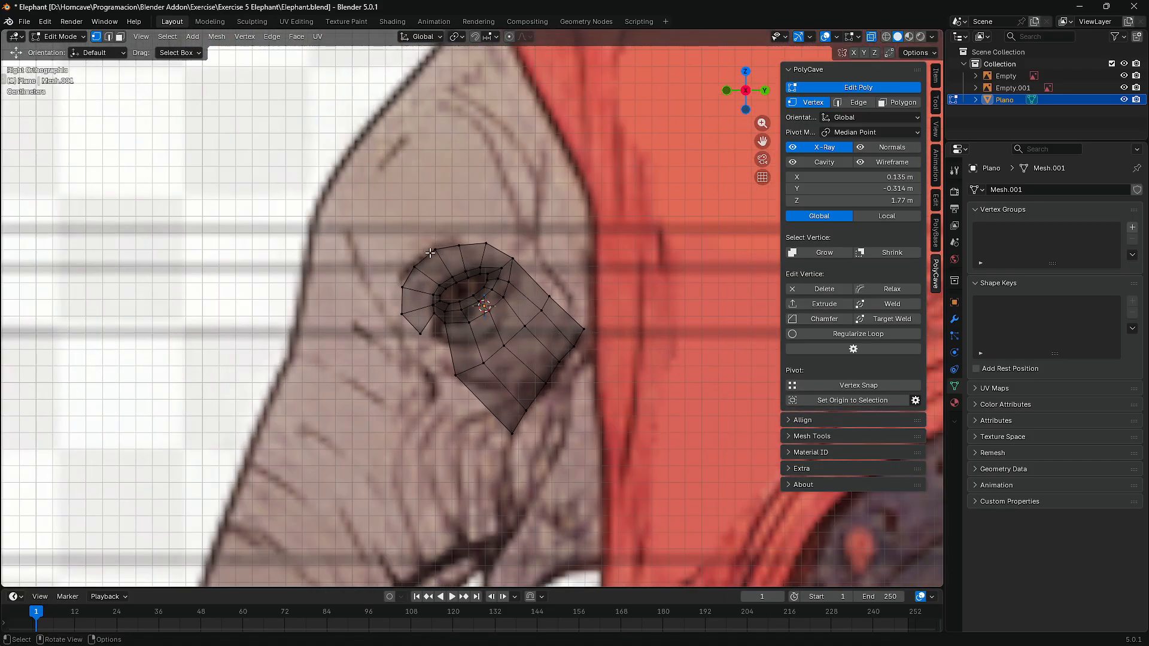
key(KP_1)
key(KP_3)
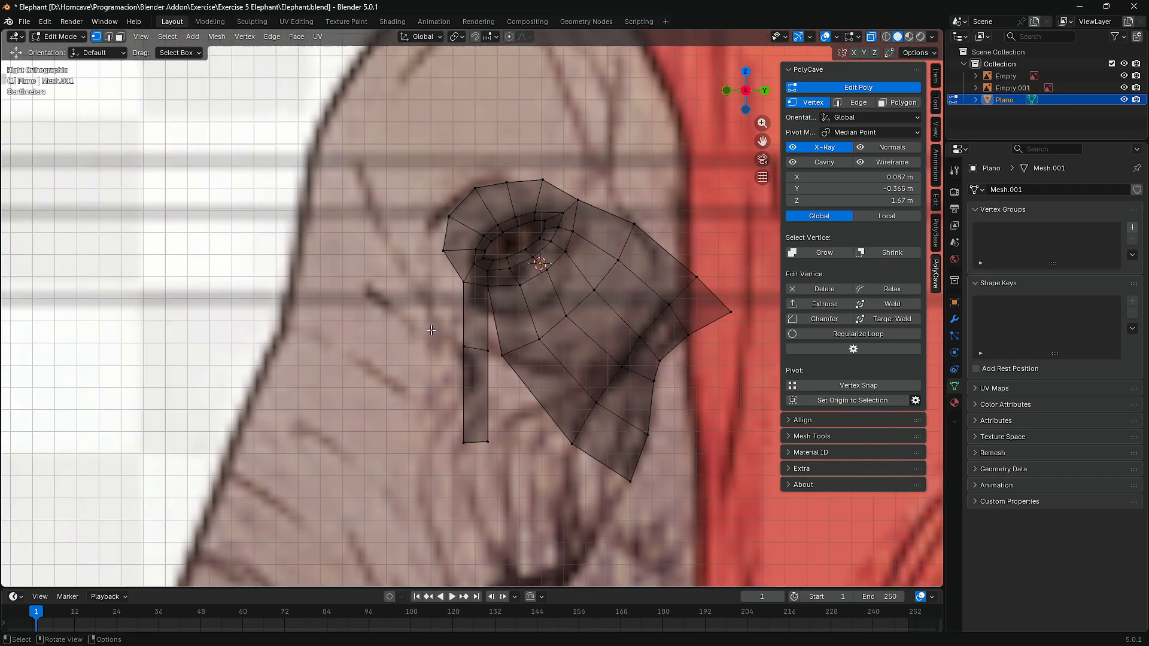
scroll(471, 326, down, 2)
shift+middle_drag(471, 327, 492, 211)
scroll(493, 212, up, 2)
click(487, 228)
mouse_move(515, 230)
mouse_down()
mouse_move(490, 230)
mouse_move(518, 233)
mouse_up()
click(511, 231)
click(486, 325)
drag(512, 323, 507, 322)
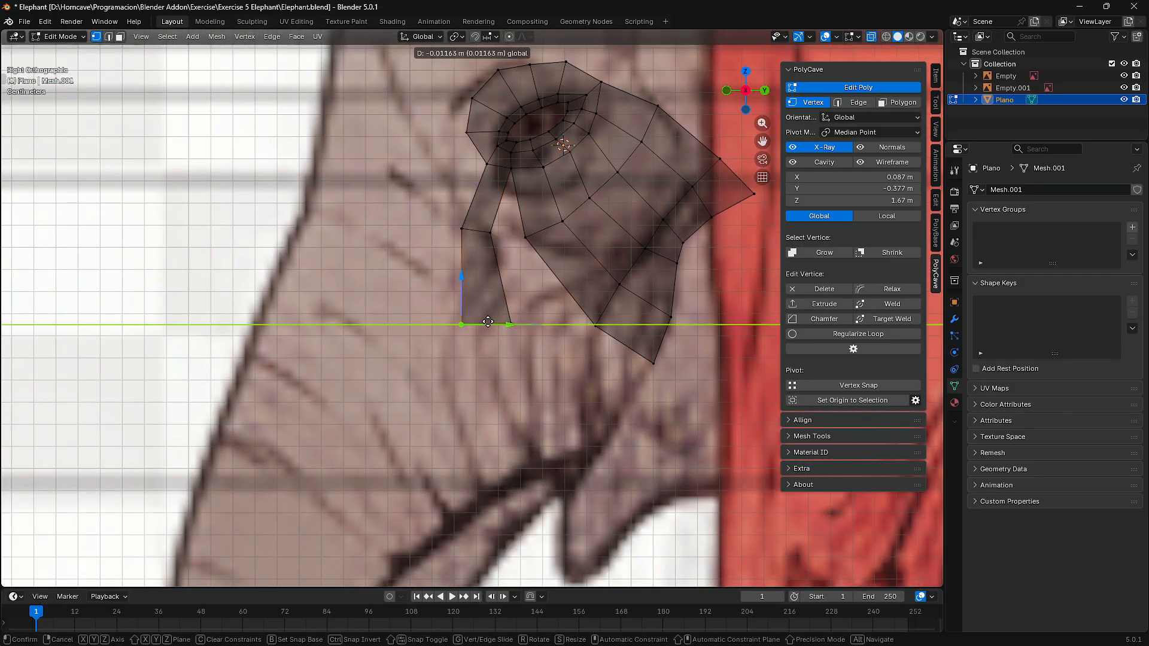
drag(488, 322, 488, 322)
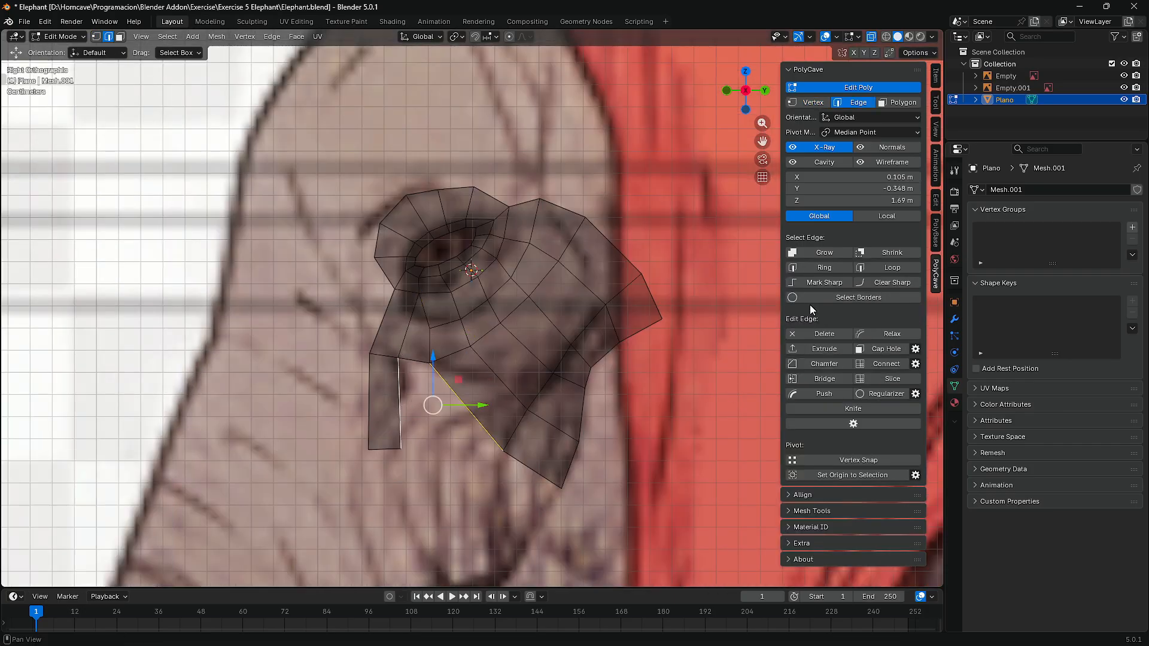
- Bridge the facing edges of the vertical cheek strip and the lower eyelid patch, and toggle X-Ray
click(808, 378)
click(816, 151)
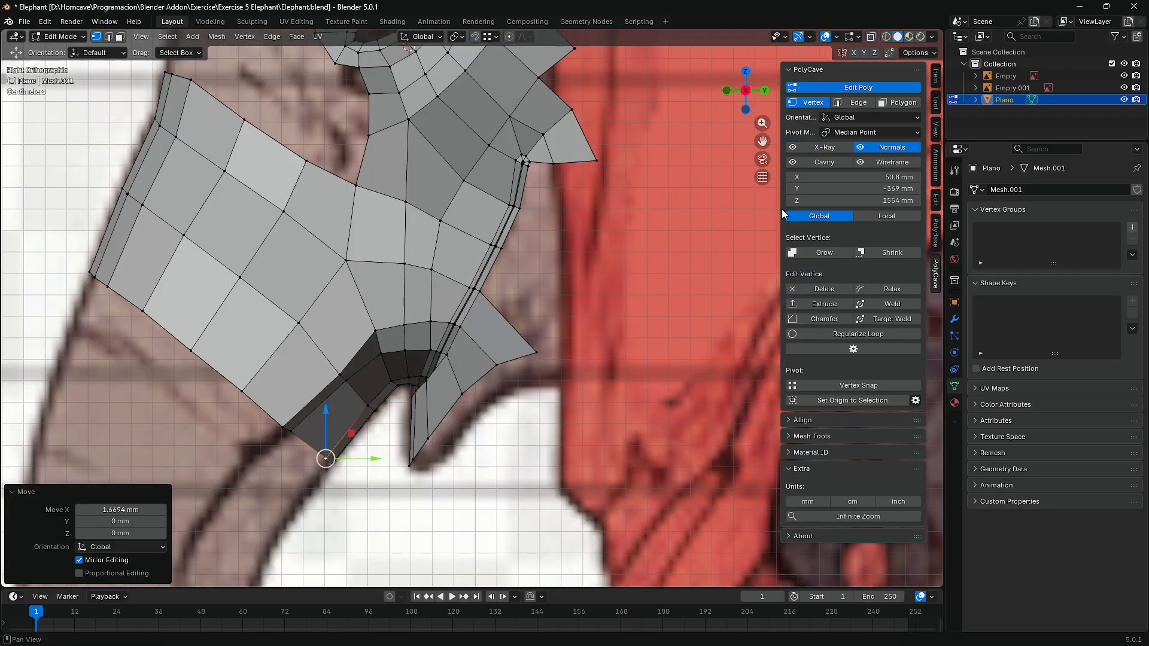
- Turn on X-Ray and connect the selected edges in the mesh near the mouth corner
click(825, 153)
scroll(435, 461, up, 3)
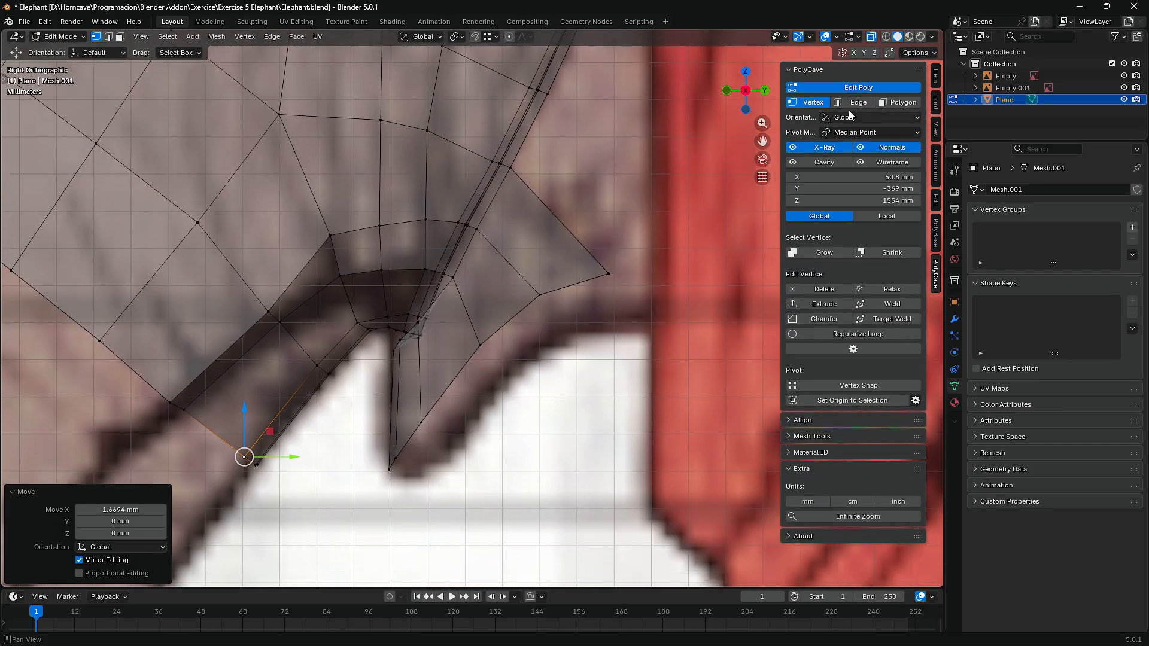
click(857, 102)
click(880, 362)
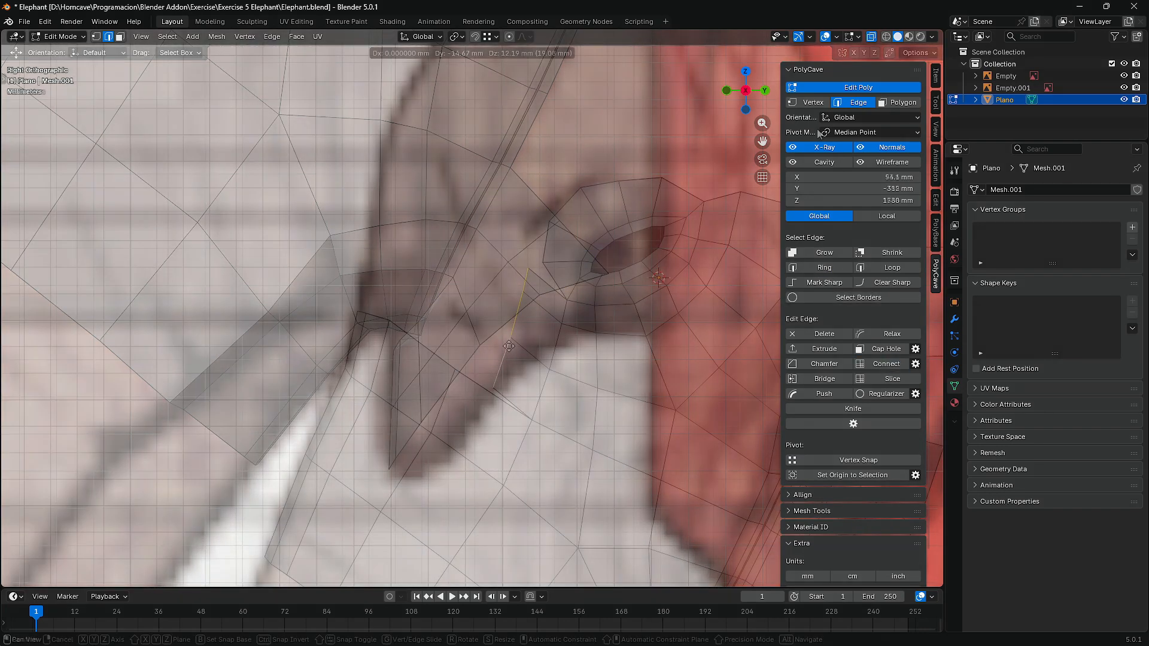
shift+drag(541, 363, 466, 309)
- Target-weld the upper vertices of the strip in front of the eye to the eye ring
key(1)
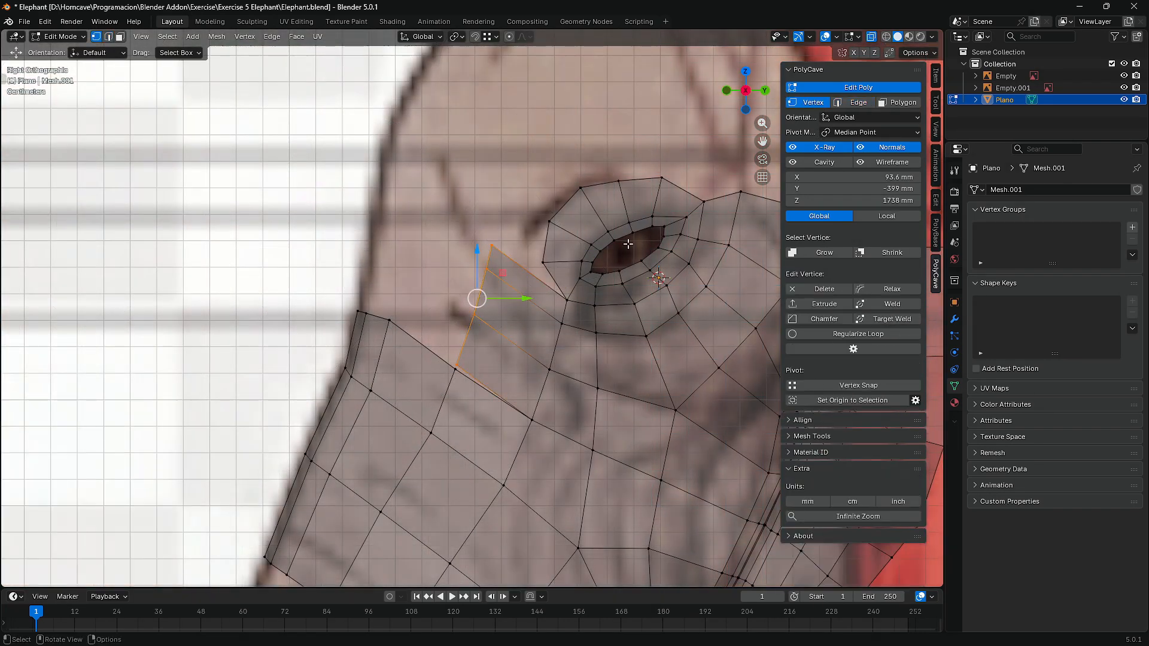
click(895, 317)
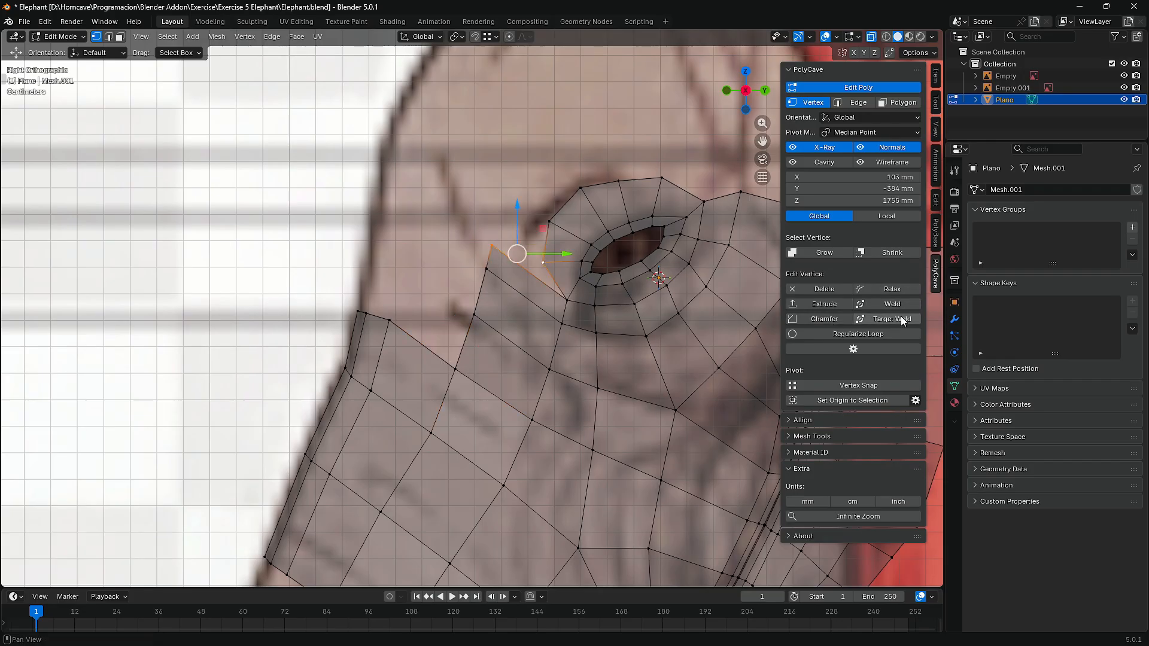
click(900, 317)
- Move the vertices between the trunk and the eye's front corner to even out the polygon flow
key(g)
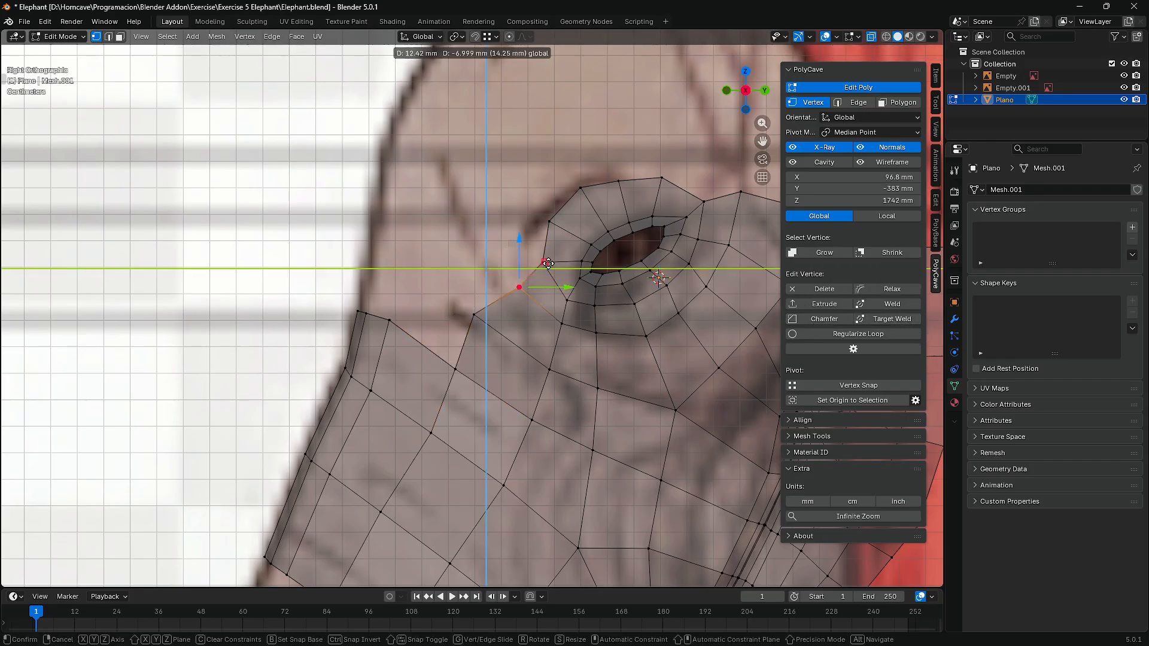
click(473, 314)
drag(549, 264, 513, 300)
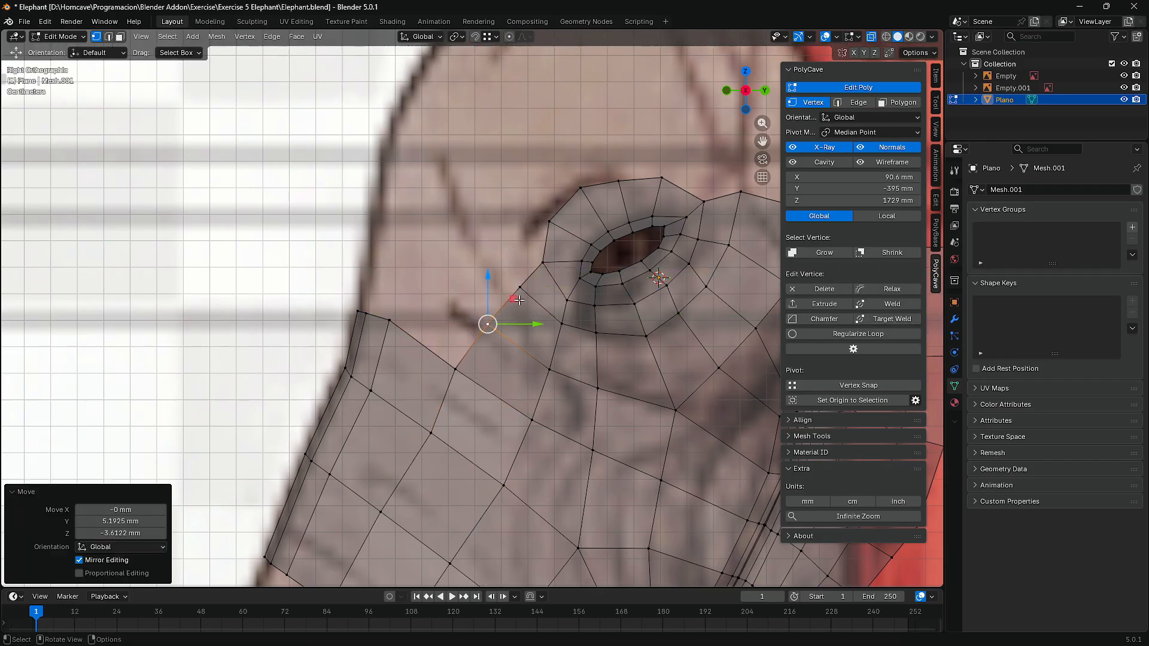
click(456, 368)
drag(480, 346, 486, 339)
click(430, 433)
drag(457, 408, 454, 406)
click(389, 320)
drag(416, 295, 423, 299)
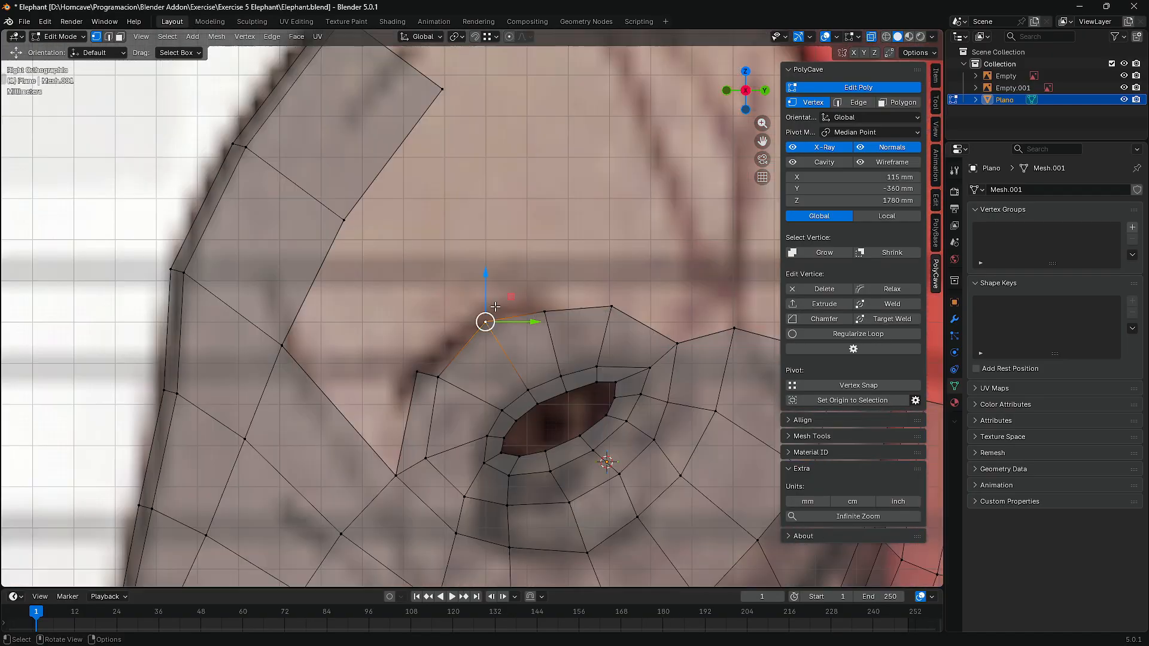
- Nudge two upper outer vertices of the eye ring to follow the brow crease in the reference
drag(510, 297, 507, 306)
click(545, 311)
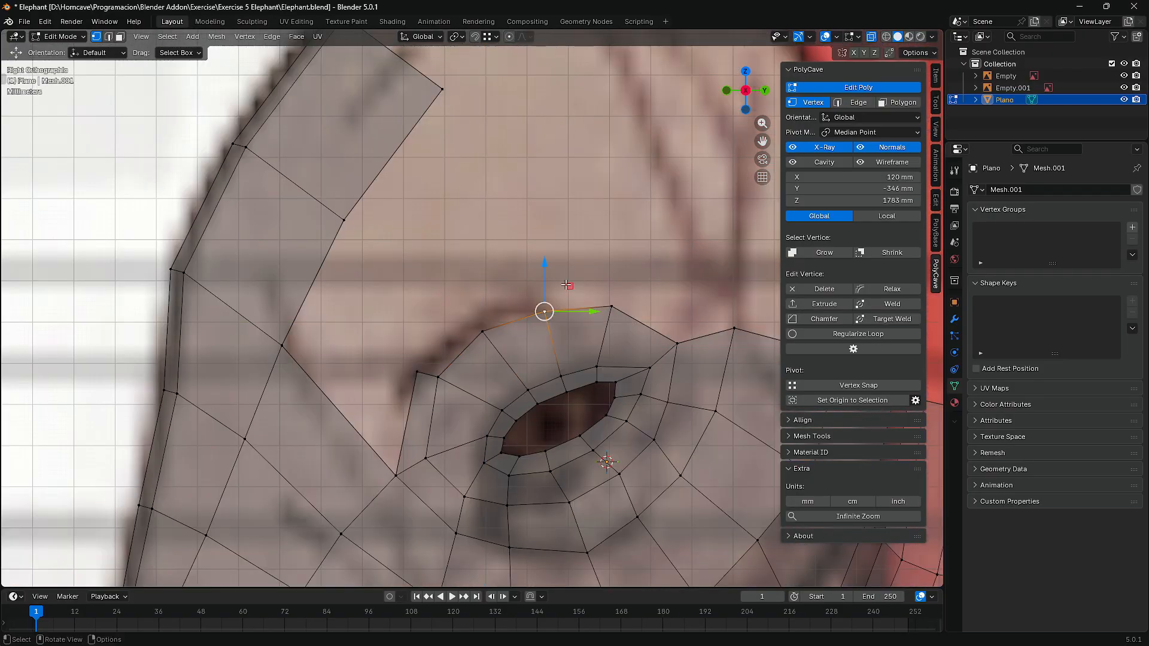
drag(566, 286, 565, 284)
- Extrude the eye ring's upper outer edges about 5.4 mm upward to start the brow strip
click(853, 102)
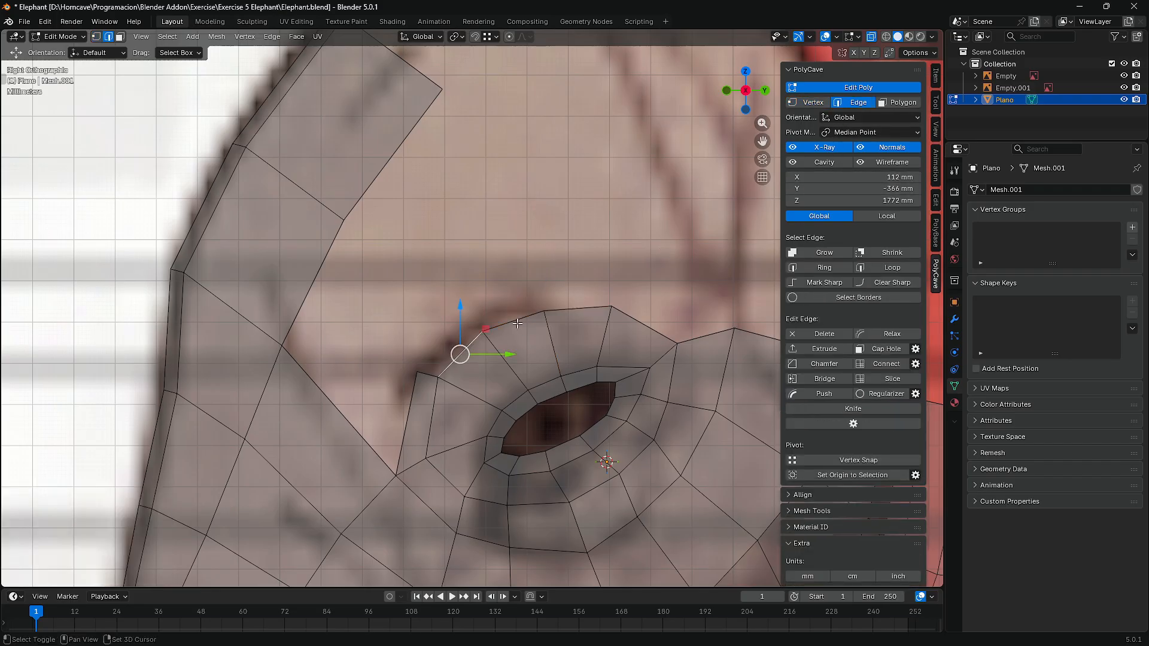
key(g)
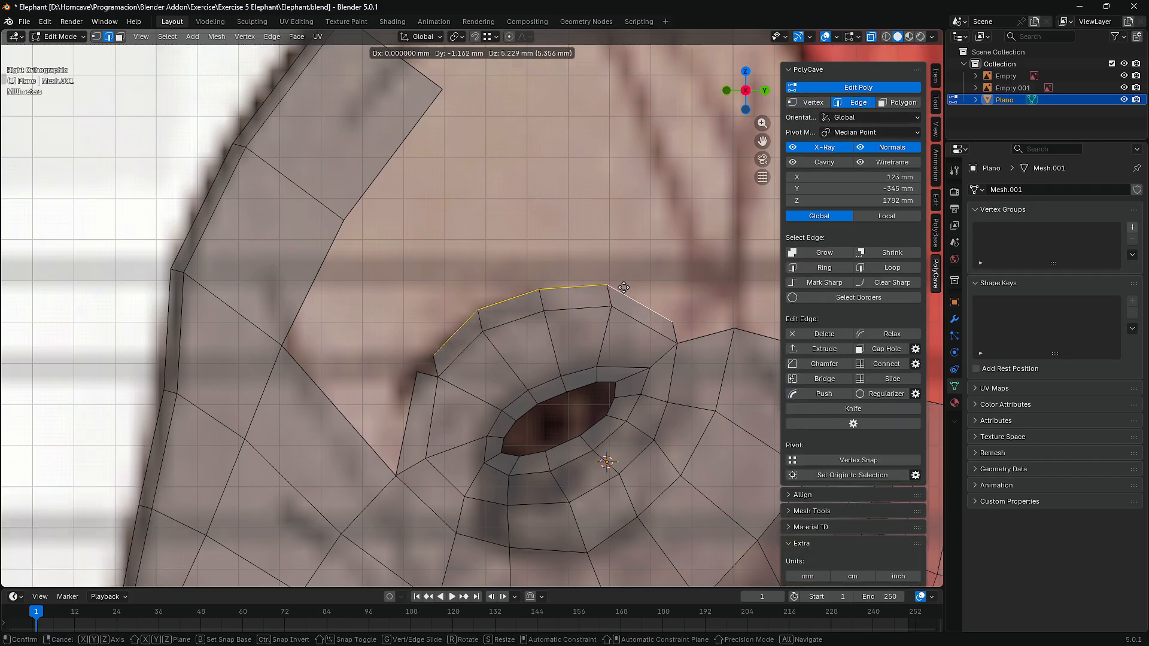
click(623, 288)
- Merge the brow strip's front end vertex into the eye ring's corner and reshape the strip's upper edge
key(1)
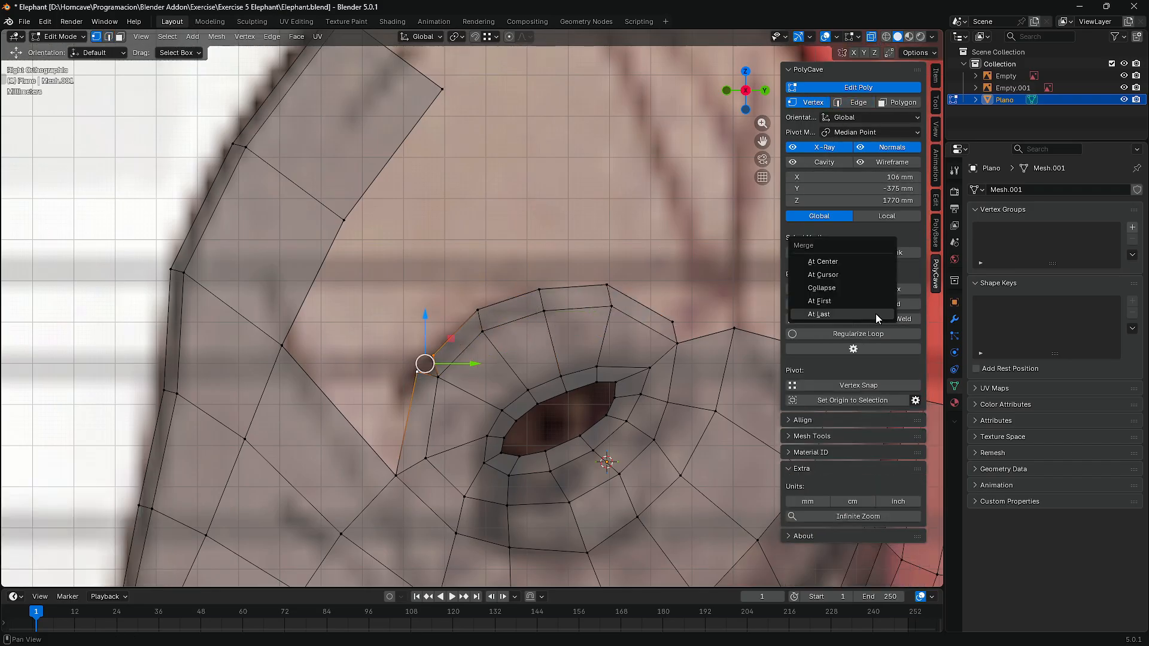
click(478, 310)
drag(463, 352, 465, 359)
click(477, 310)
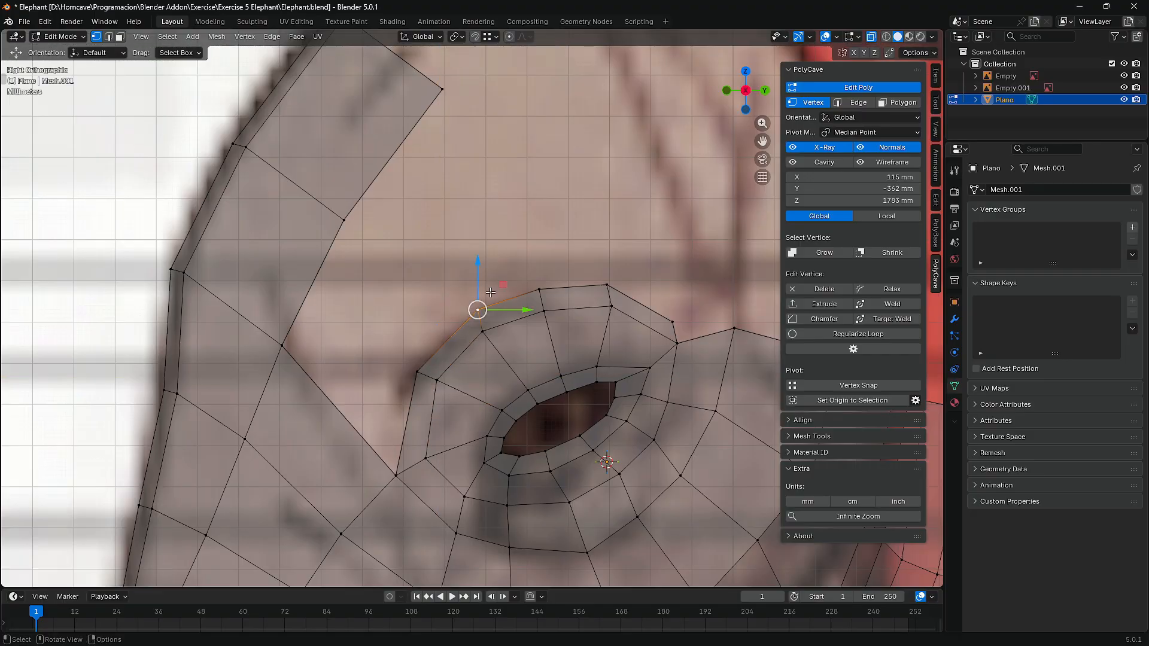
drag(502, 285, 492, 281)
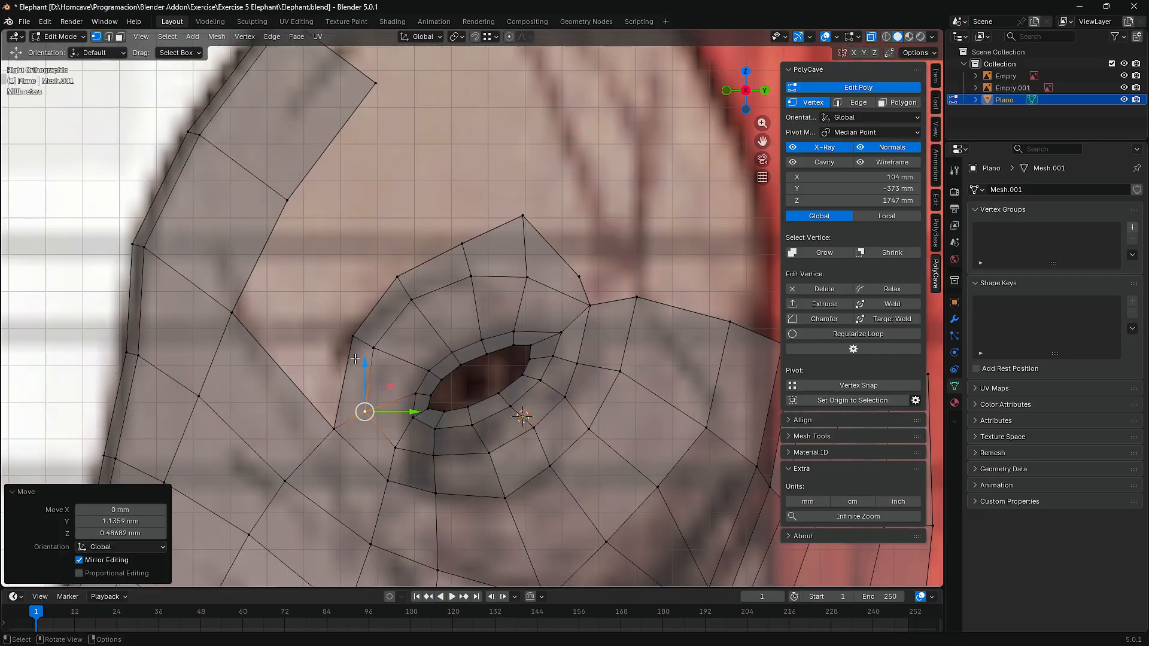
- Nudge the outer brow vertices above the eye in the side view to even out the ring spacing along the brow crease
click(353, 336)
drag(380, 315, 375, 316)
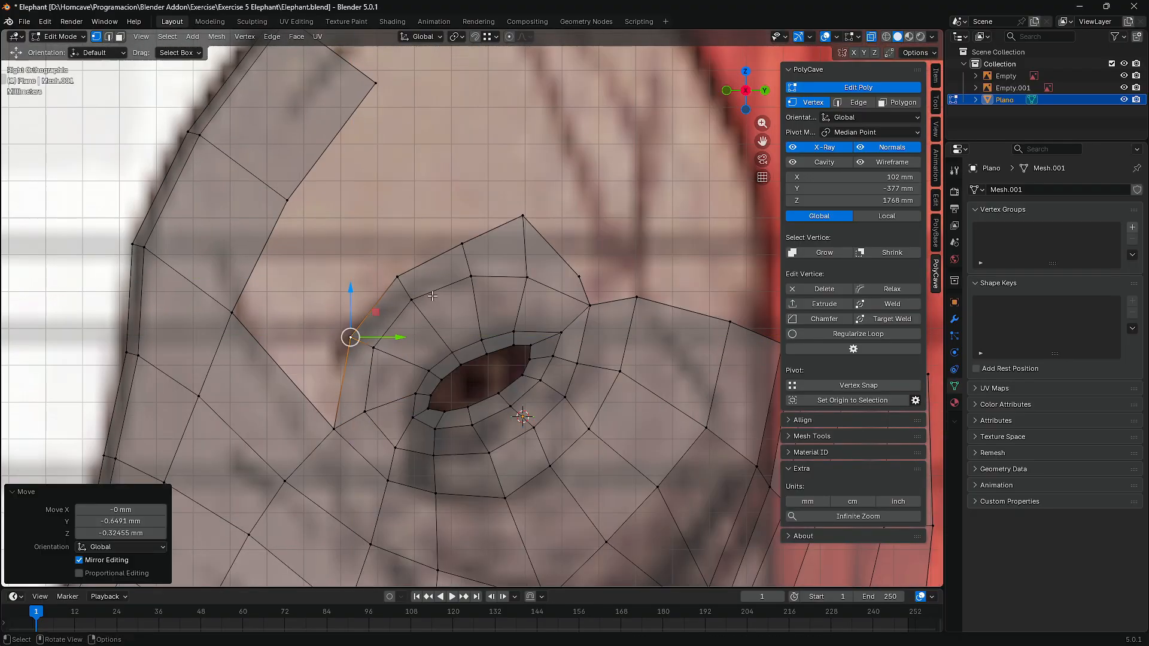
click(411, 300)
drag(436, 275, 442, 274)
click(471, 277)
drag(499, 251, 615, 200)
middle_drag(615, 200, 609, 227)
- Move the forehead's upper edge vertices in the front view to follow the face outline beneath the hood
key(2)
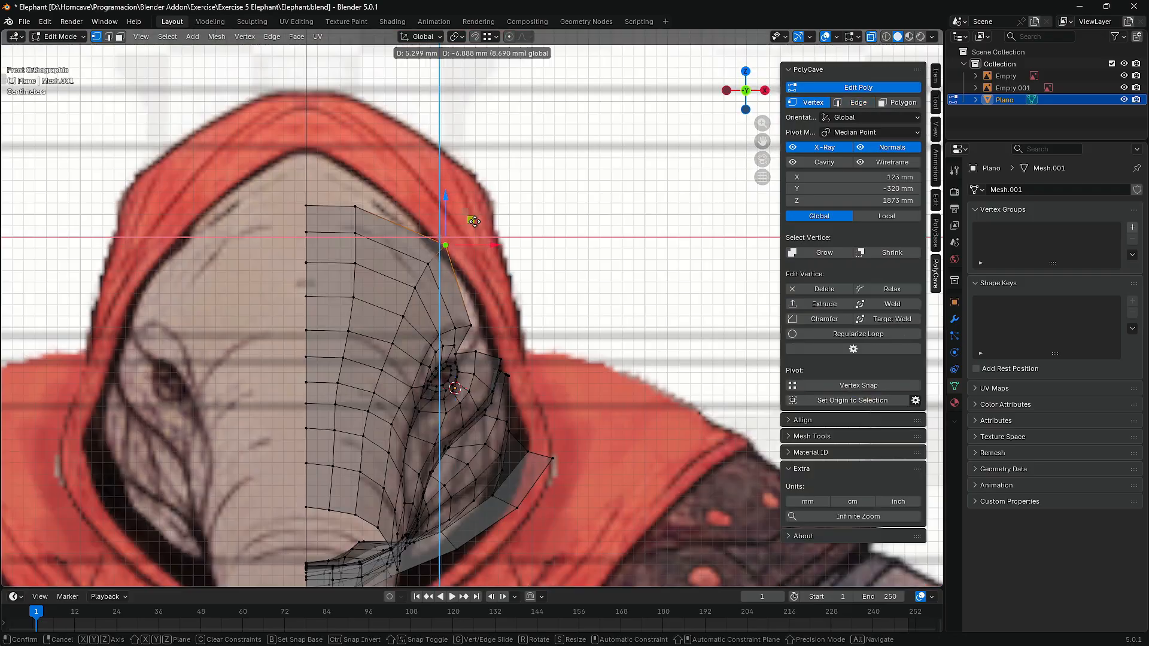
drag(475, 224, 473, 221)
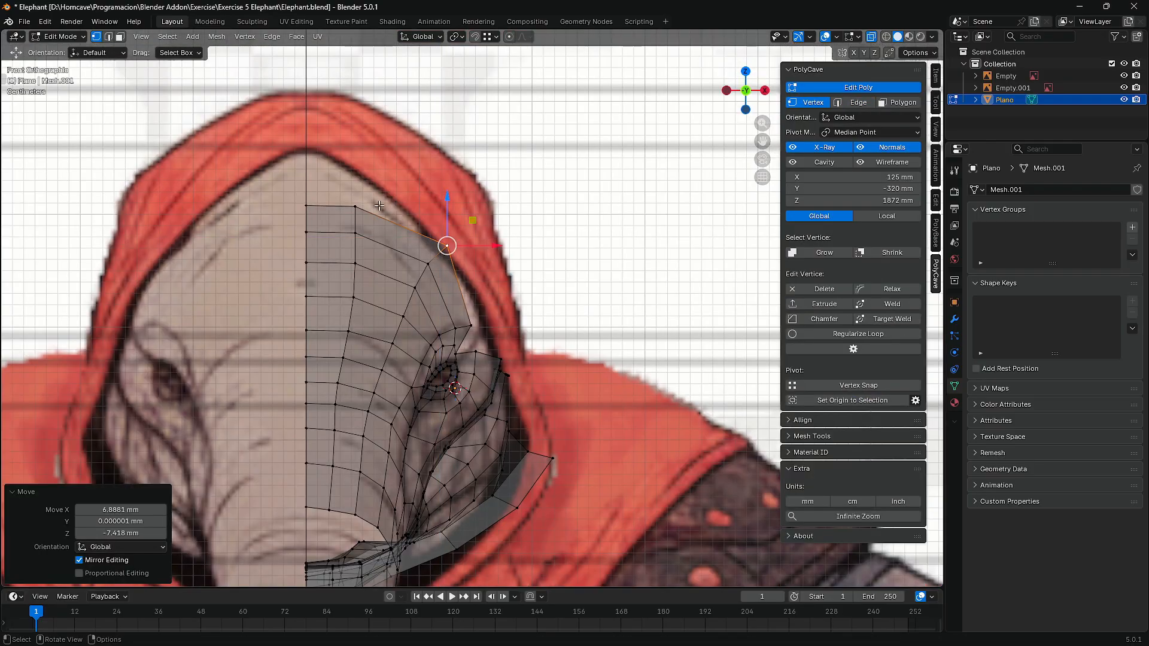
click(355, 207)
drag(405, 207, 392, 263)
click(357, 232)
click(356, 263)
click(377, 208)
drag(405, 205, 404, 206)
click(504, 235)
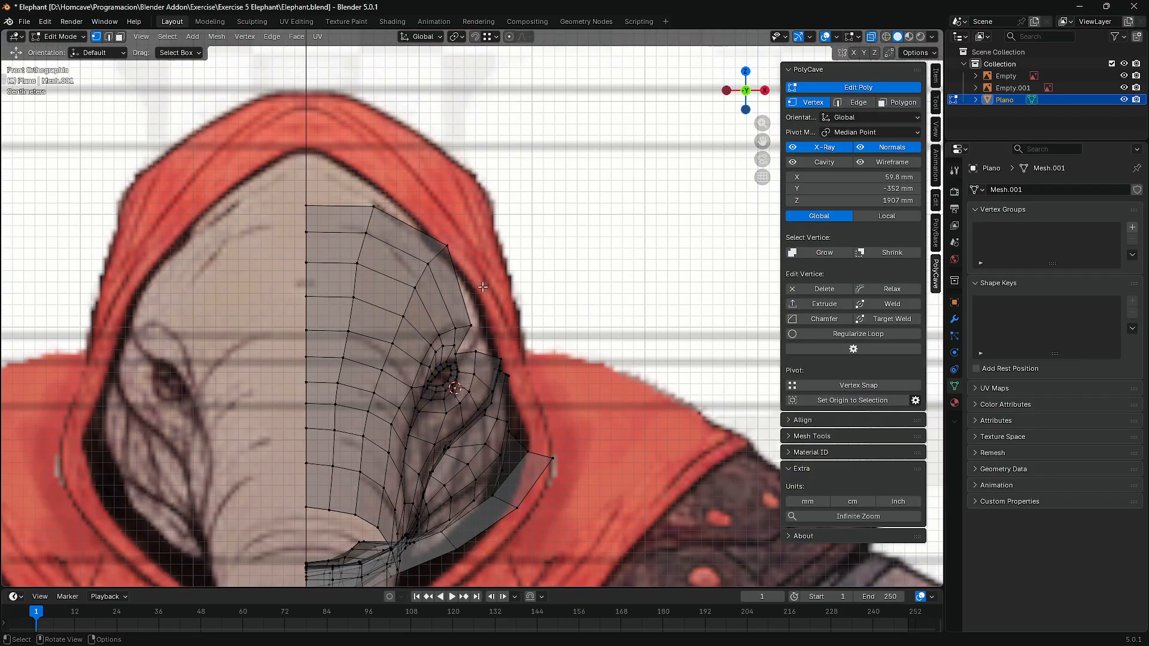
- Reposition the forehead's topmost vertices in the side view so they follow the reference profile up to the hood
key(KP_3)
drag(481, 173, 481, 174)
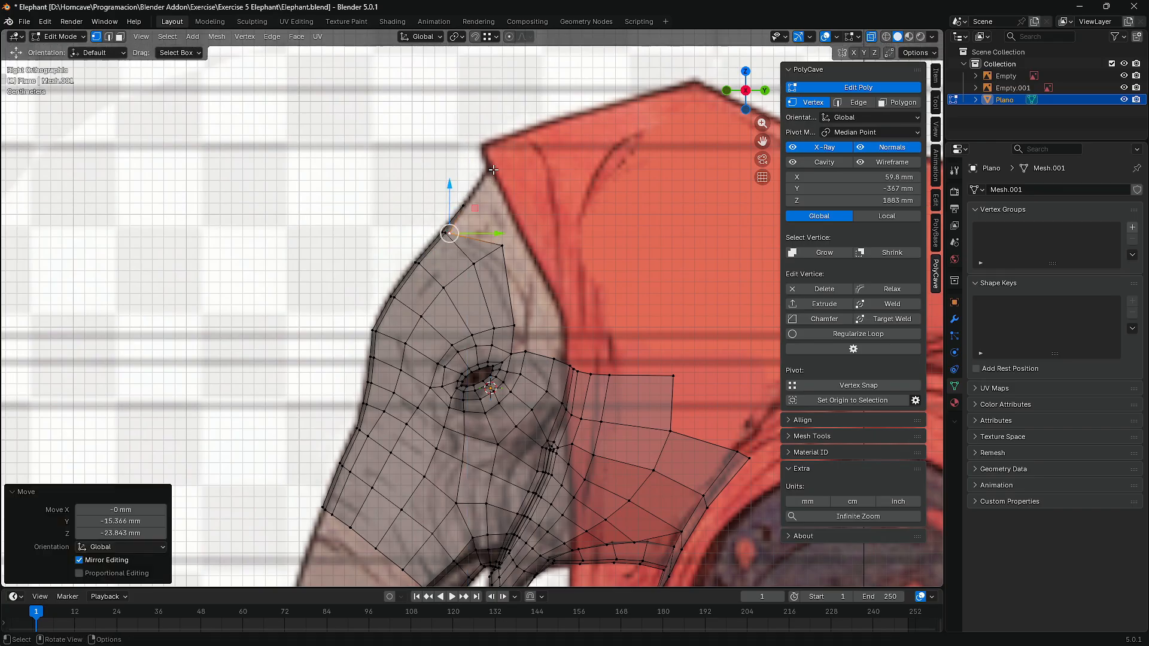
click(573, 122)
drag(459, 215, 459, 214)
key(g)
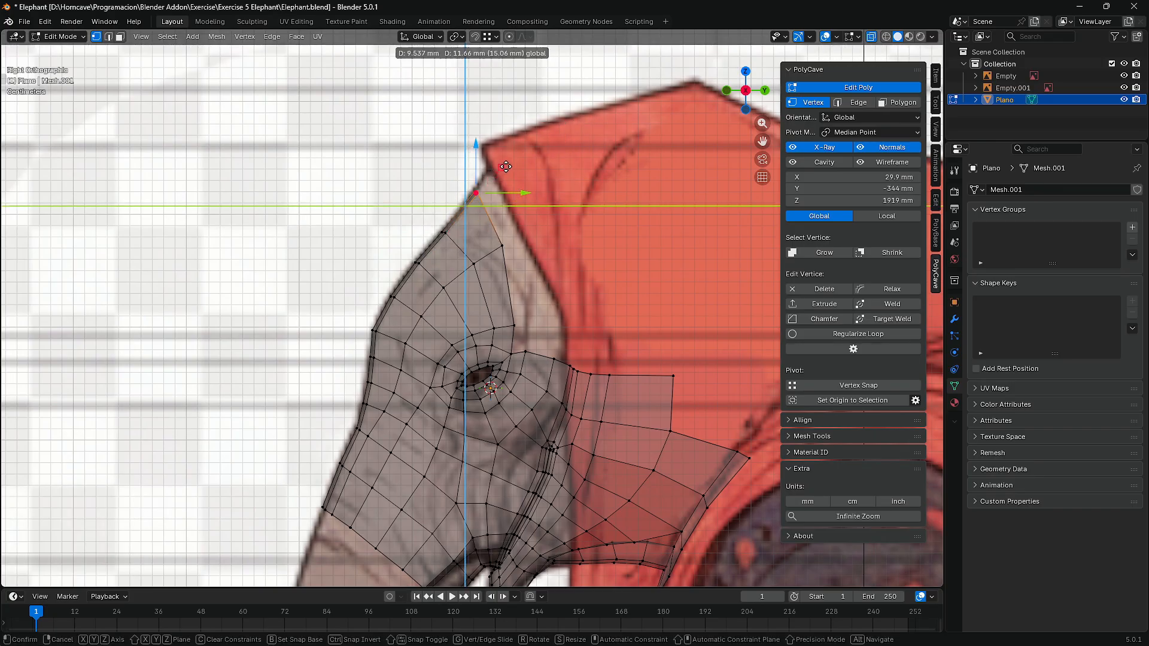
drag(506, 165, 513, 150)
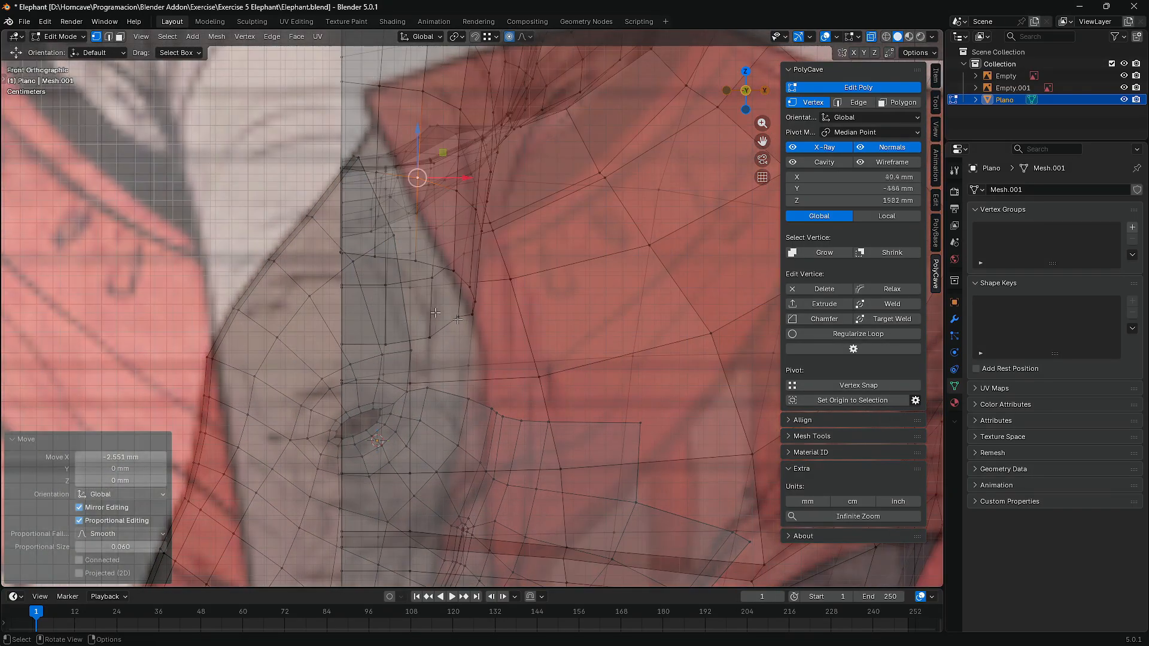
- Adjust the trunk's open lower edge loop with proportional editing to fit the trunk outline in the reference
drag(453, 333, 446, 332)
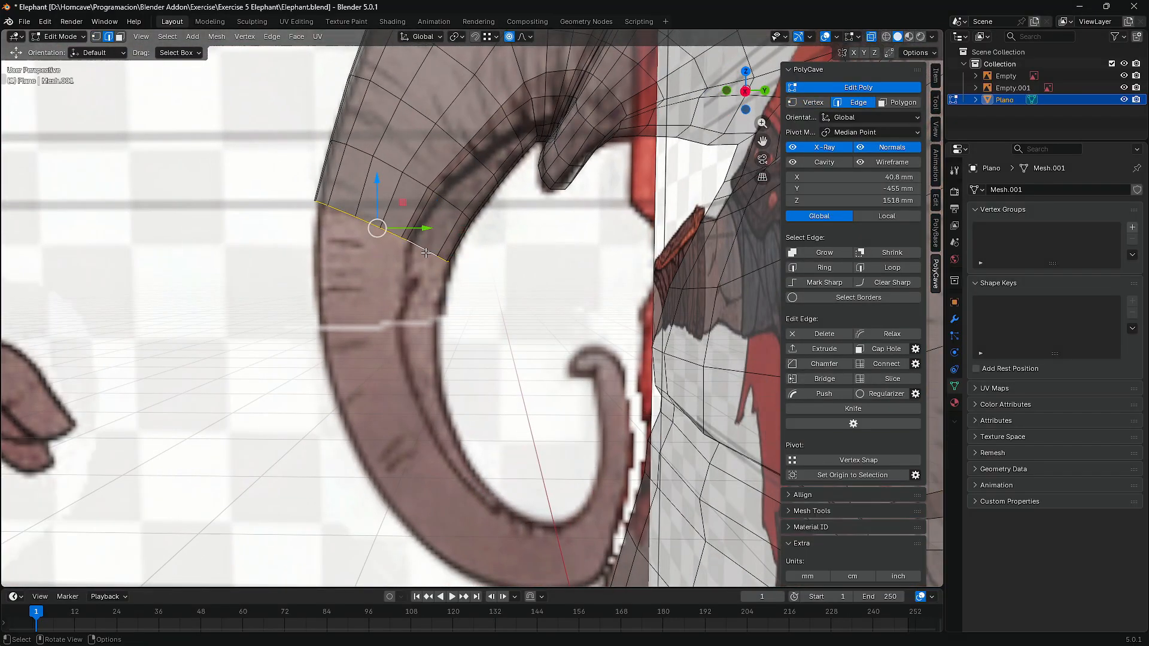
key(shift+space)
click(412, 308)
drag(333, 186, 398, 191)
key(shift+space)
click(317, 208)
shift+middle_drag(398, 193, 390, 300)
scroll(392, 299, up, 4)
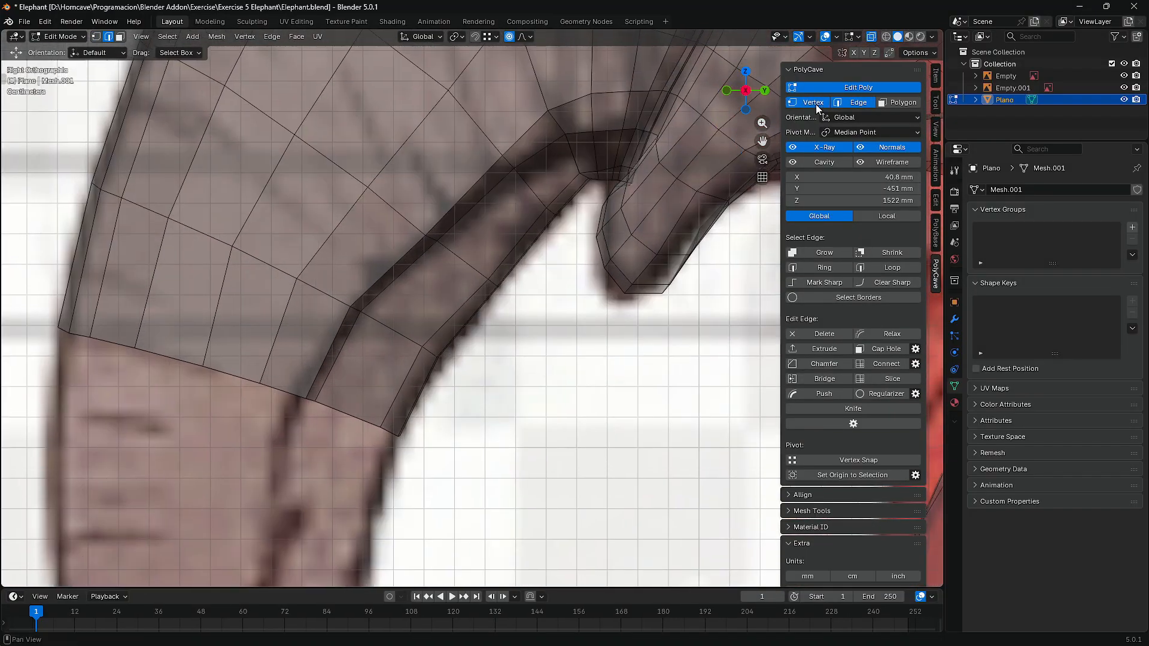
- Disable proportional editing and move the vertices along the trunk's underside crease to follow the reference line
click(815, 104)
click(422, 345)
drag(447, 319, 447, 320)
click(488, 279)
drag(514, 254, 512, 253)
click(509, 37)
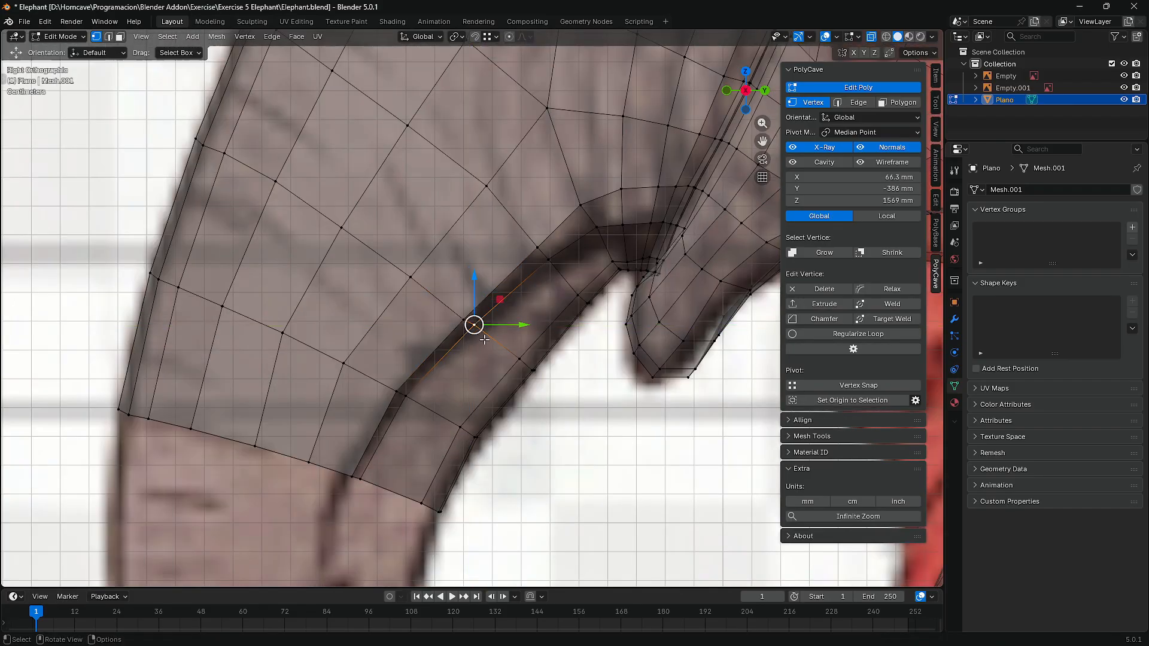
drag(499, 300, 498, 302)
click(422, 270)
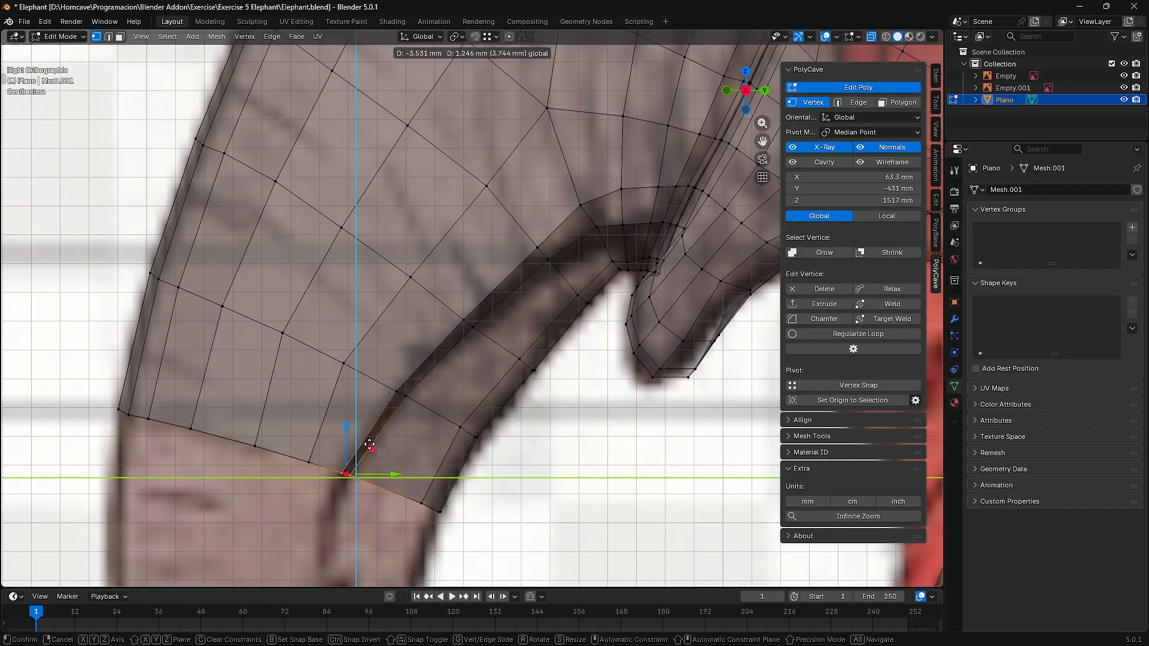
drag(369, 444, 246, 441)
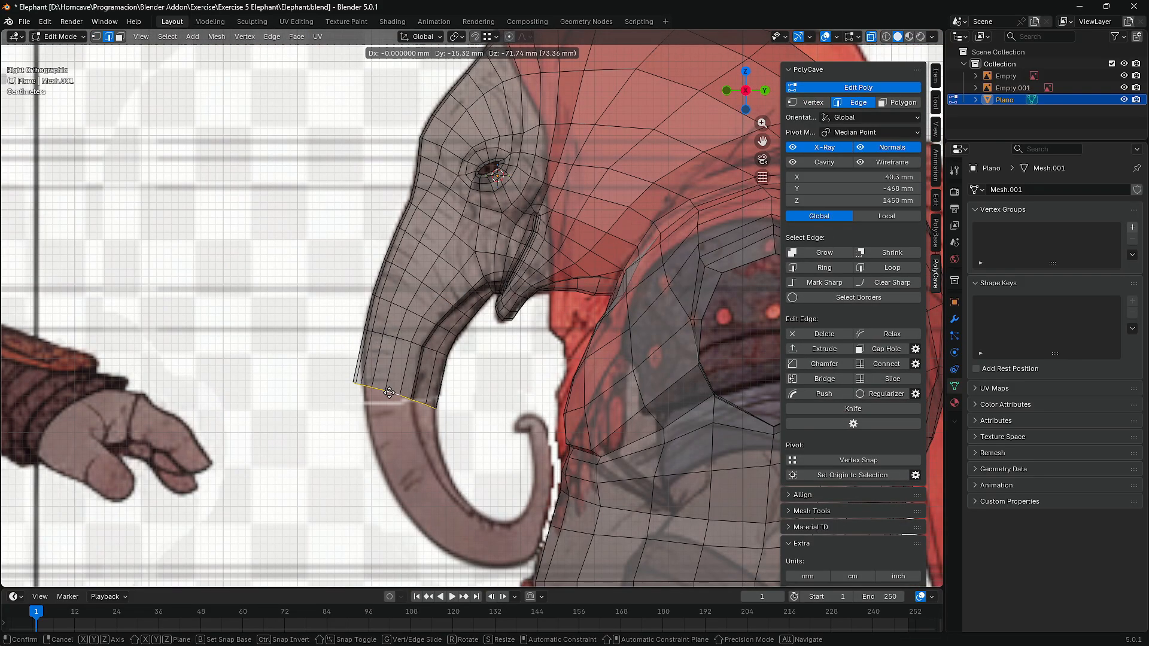
- Extrude the trunk's open edge loop about 73 mm downward and fit the new rim to the reference outline
scroll(389, 395, up, 3)
right_click(321, 423)
drag(389, 393, 379, 401)
click(321, 418)
scroll(379, 400, up, 2)
key(1)
click(491, 408)
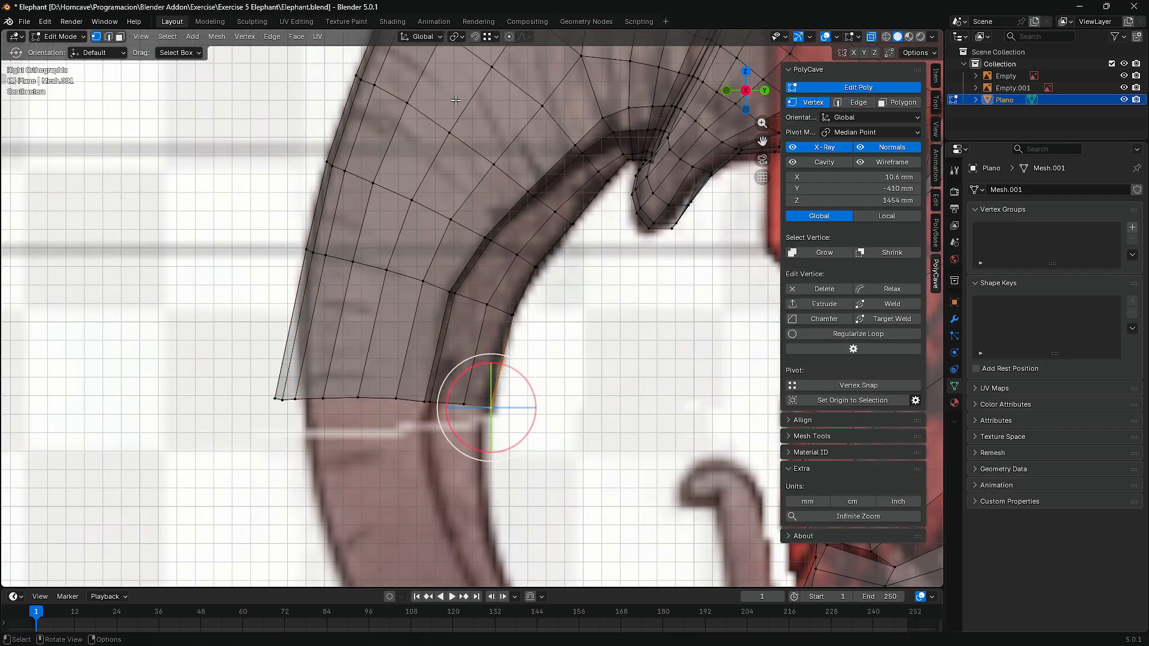
drag(525, 407, 330, 403)
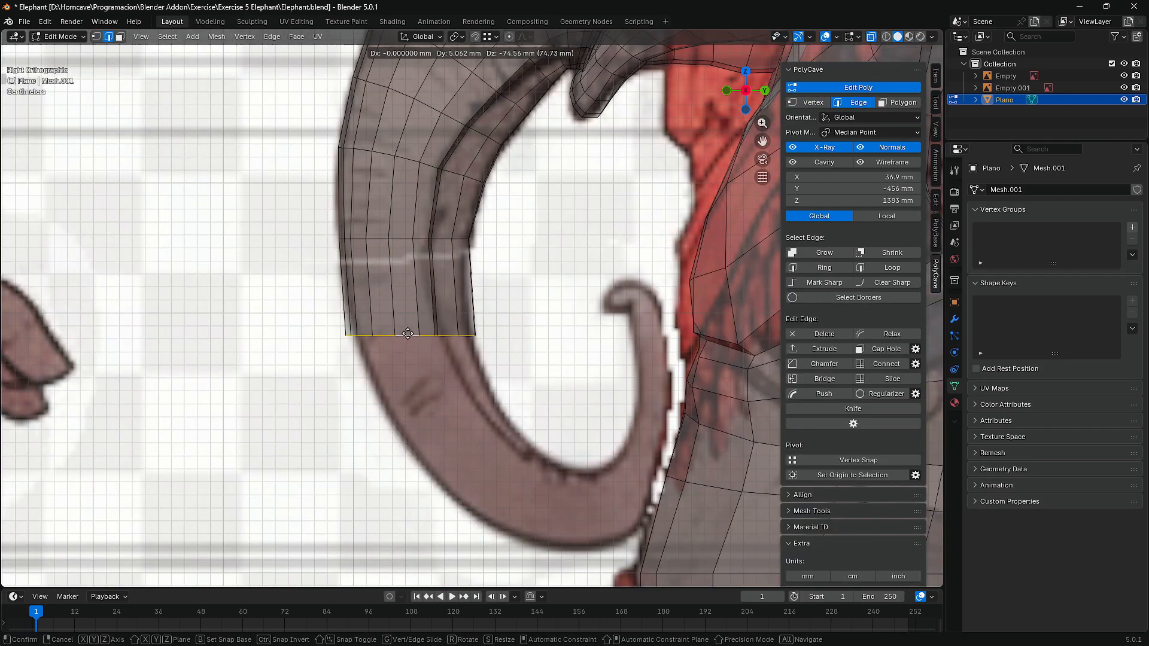
- Extrude the trunk's open end about 75 mm further down and rotate the new loop along the reference curve
scroll(408, 334, up, 3)
right_click(350, 344)
mouse_move(408, 334)
mouse_down()
mouse_move(402, 356)
mouse_move(400, 316)
mouse_up()
click(306, 371)
right_click(362, 360)
click(363, 347)
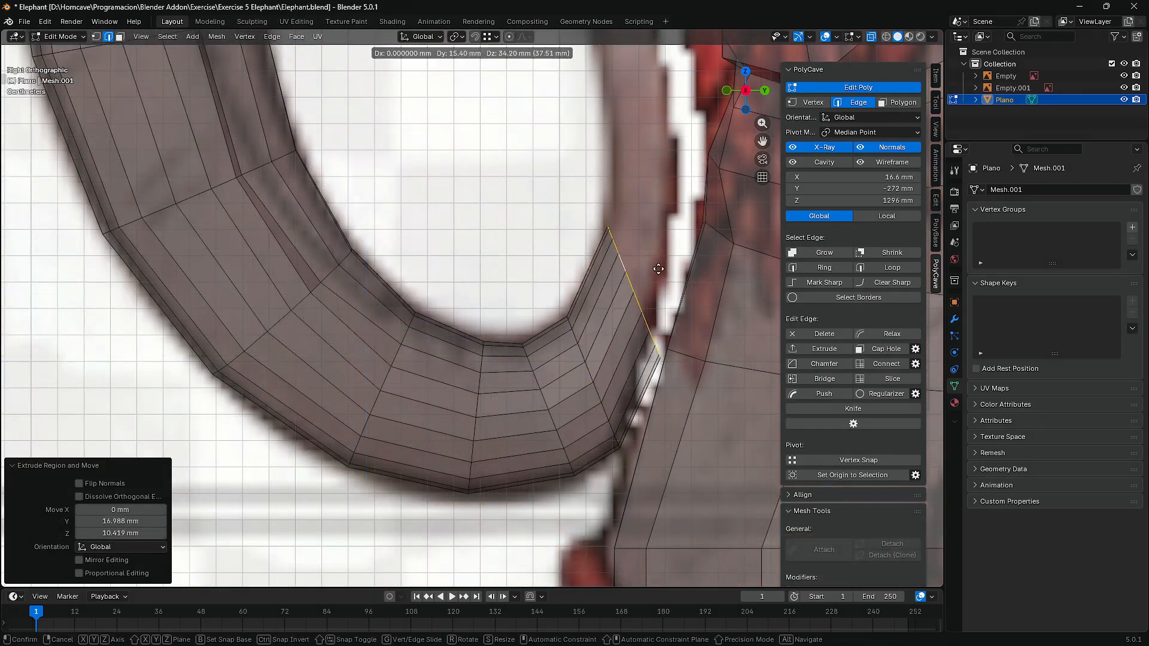
- Extrude the trunk's end loop about 38 mm upward past the bottom bend and position it over the reference
right_click(591, 371)
drag(624, 343, 623, 342)
key(w)
mouse_move(618, 355)
mouse_down()
mouse_move(624, 336)
mouse_move(610, 335)
mouse_up()
- Rotate the loop before the trunk's end about 3.8° and scale it to about 0.93
key(r)
key(shift+space)
click(599, 355)
key(shift+space)
click(587, 364)
drag(649, 369, 644, 369)
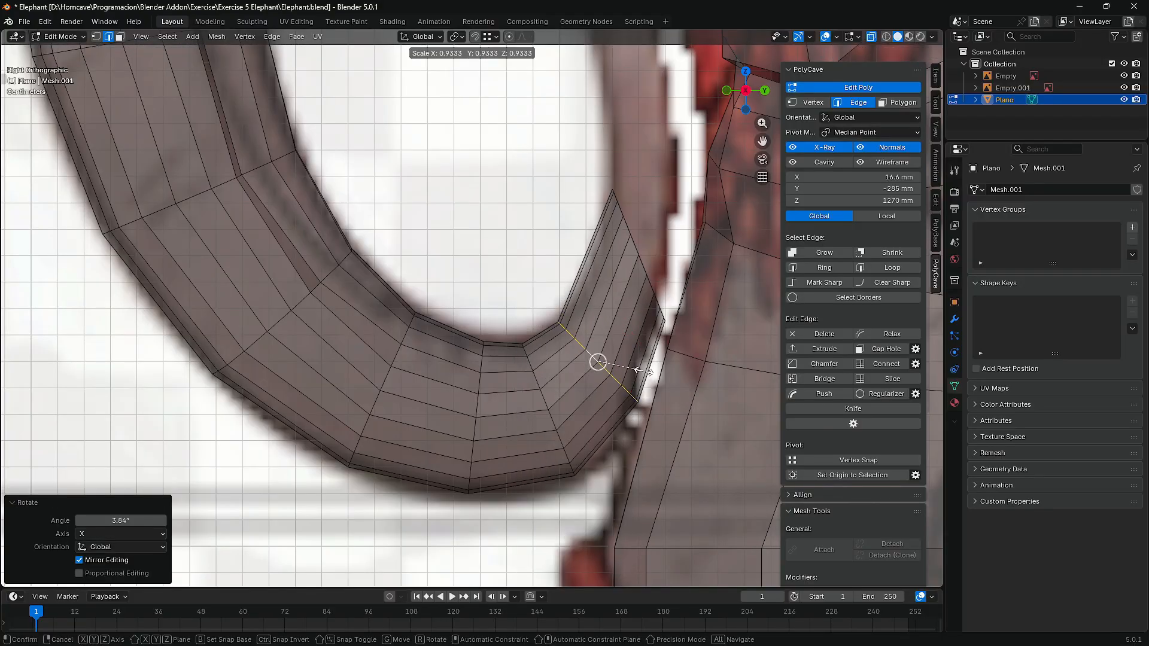
- Rotate the trunk's end loop about 55° and move it to follow the upward curl in the reference
alt+click(552, 420)
shift+middle_drag(628, 238, 585, 290)
alt+click(587, 291)
key(shift+space)
click(589, 289)
key(shift+space)
drag(584, 257, 607, 315)
click(574, 289)
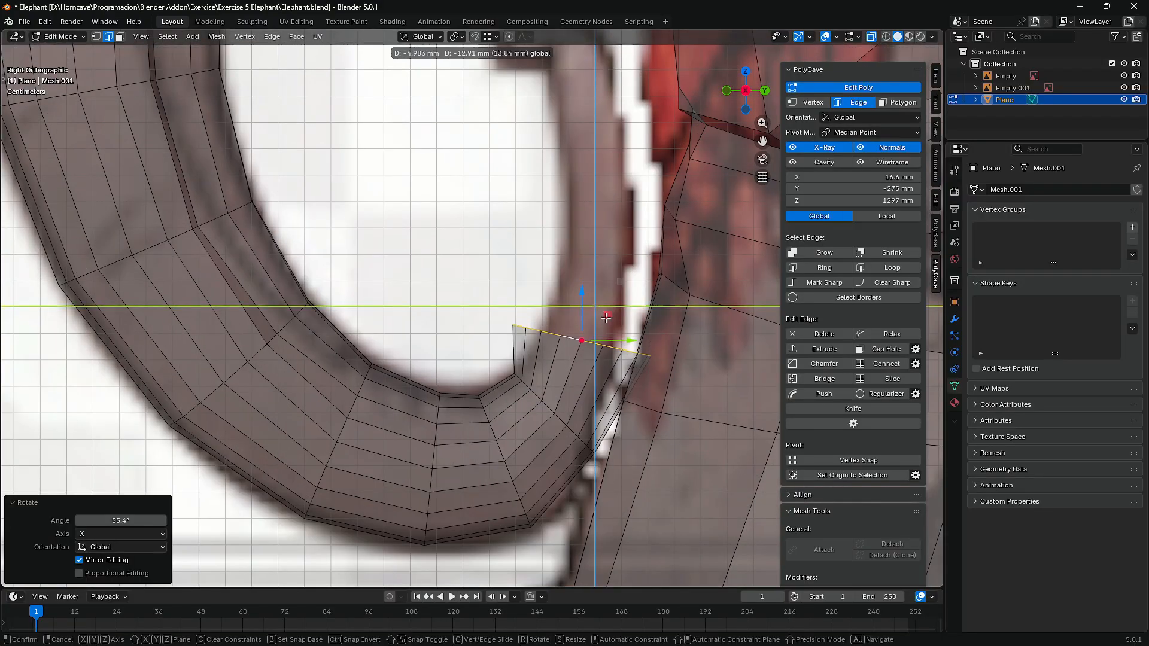
drag(623, 368, 616, 363)
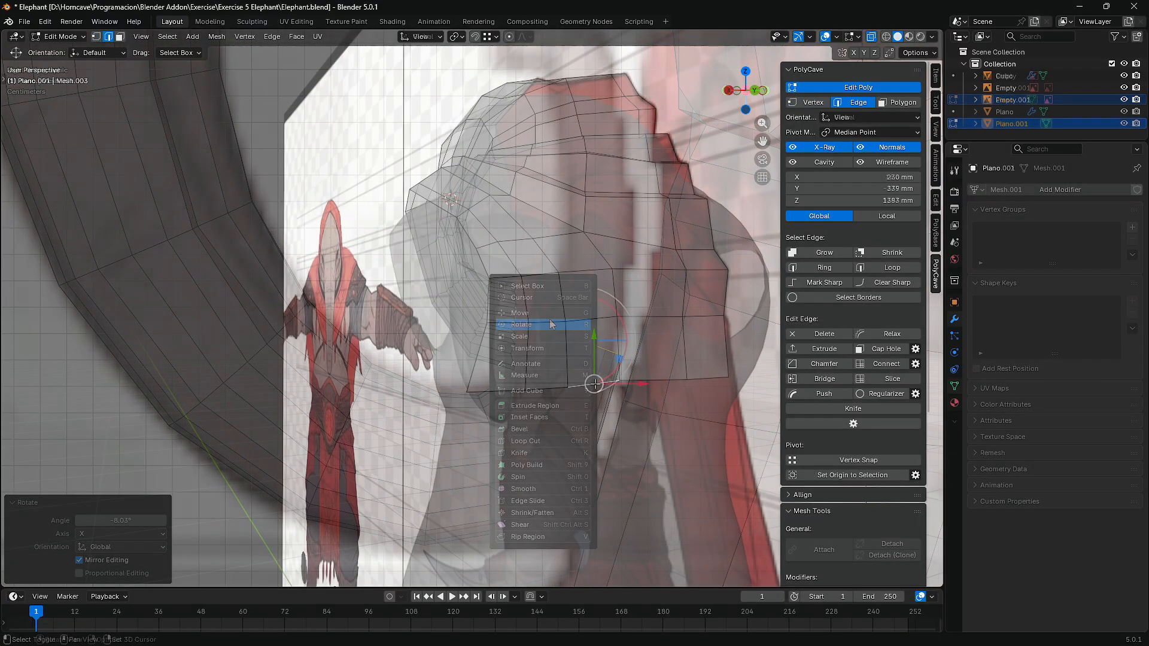
- Flatten the cape's lower border edges by scaling them to 0 along the view's Y axis
click(556, 395)
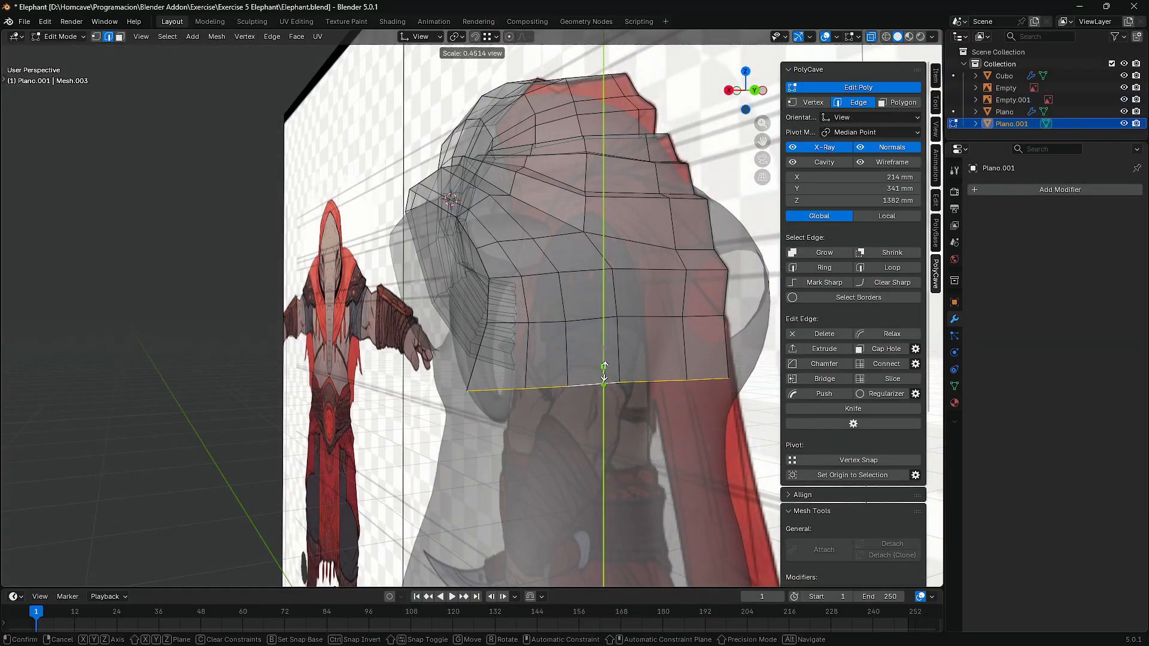
click(605, 371)
click(140, 533)
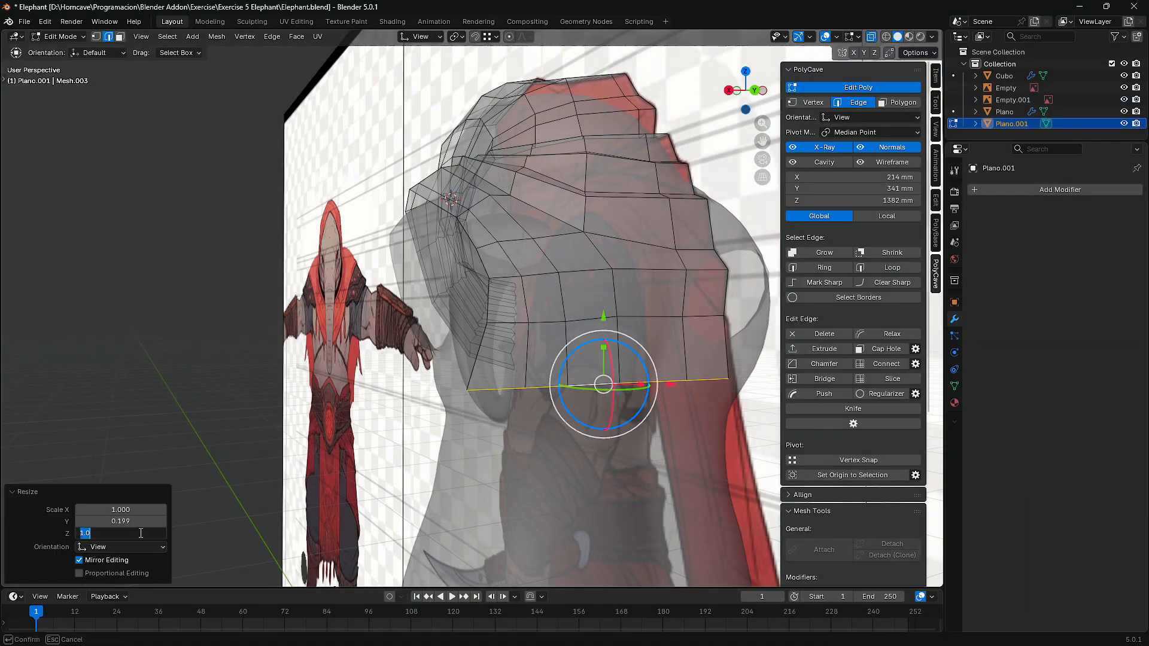
middle_drag(430, 350, 585, 245)
- Extrude the cape's lower border straight down along Z in two segments of about 115 mm each
key(KP_1)
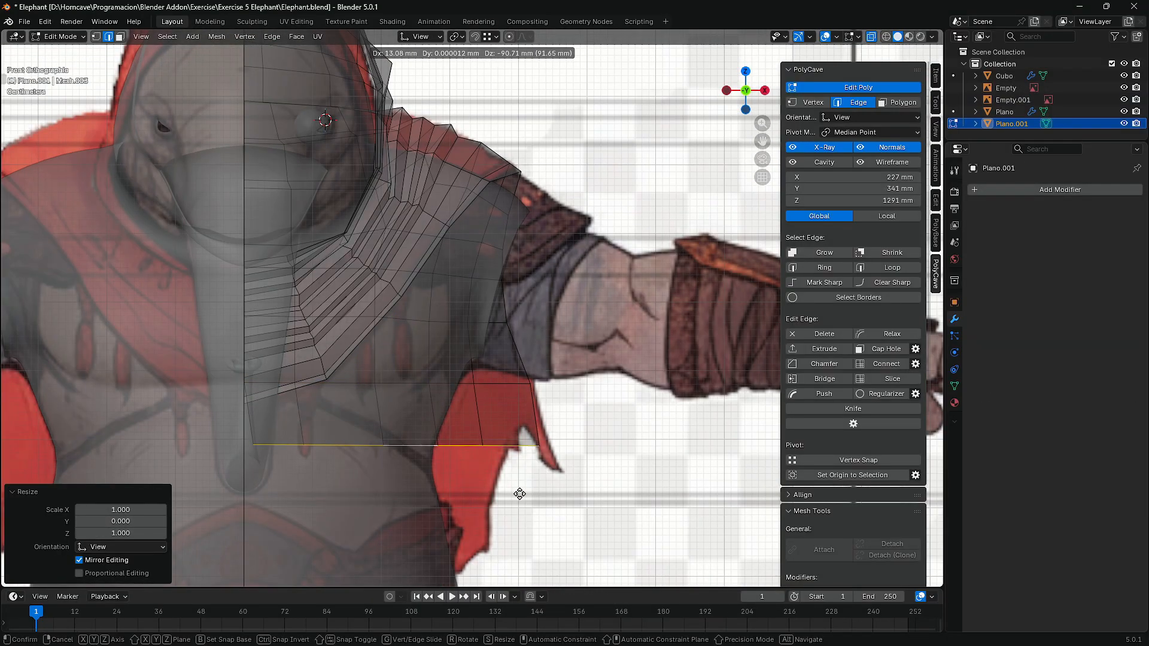
key(z)
click(521, 511)
shift+middle_drag(522, 510, 531, 430)
key(e)
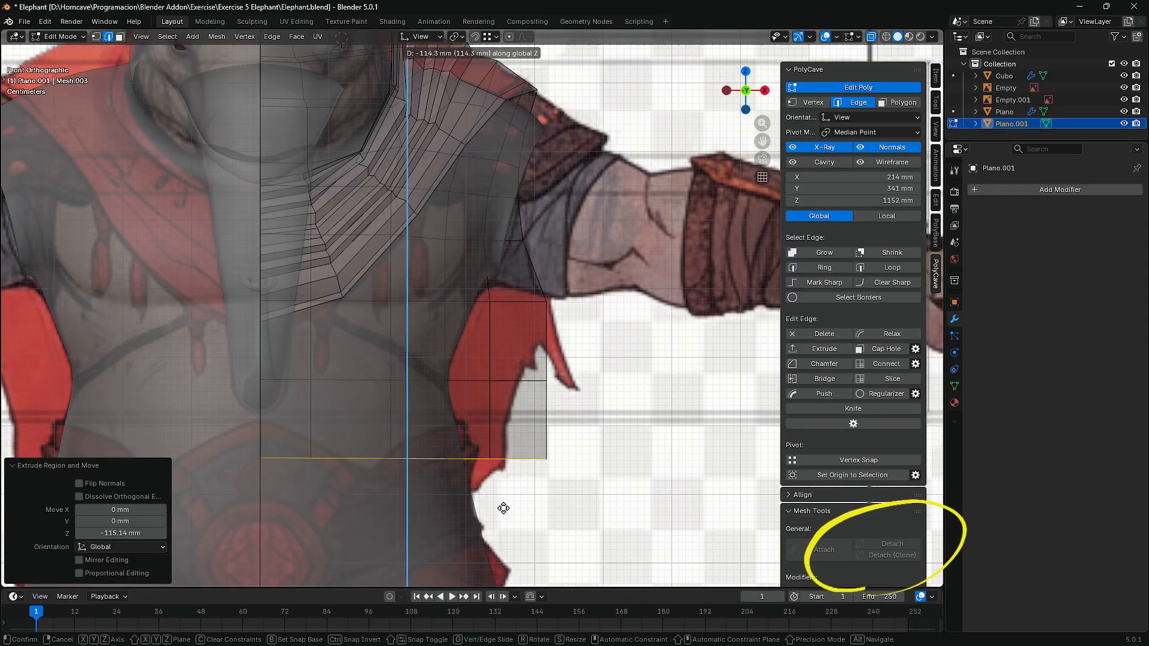
- Move the cape's bottom outer corner vertices in the front view to match the pointed hem in the reference
click(807, 106)
click(589, 453)
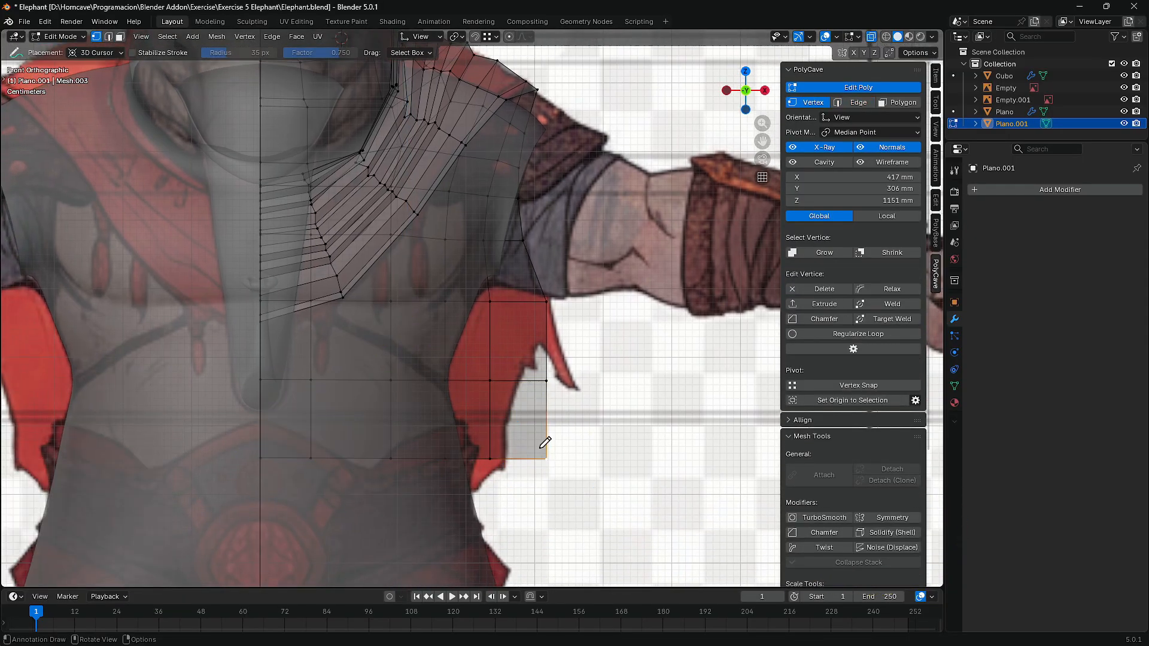
key(shift+space)
key(g)
click(490, 459)
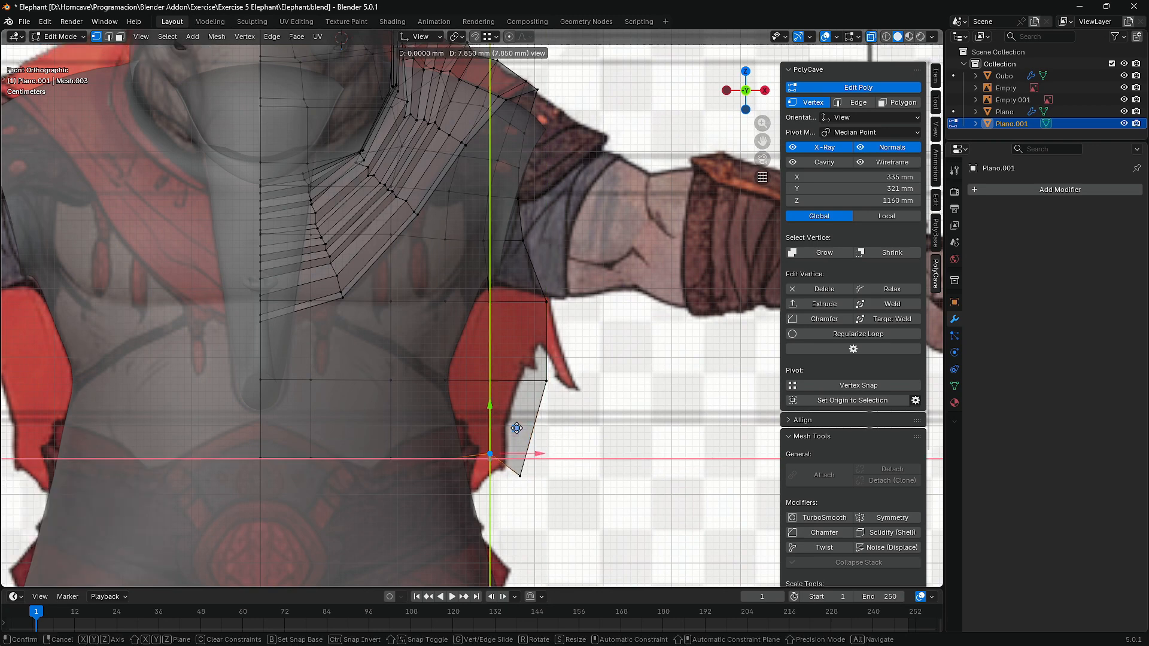
drag(516, 428, 515, 427)
click(520, 476)
drag(545, 451, 528, 446)
- Move the cape's outer side vertices and the column beside them to follow the reference, and adjust the hem vertices
click(547, 381)
drag(572, 355, 531, 351)
click(490, 381)
click(490, 301)
drag(530, 304, 543, 304)
click(557, 418)
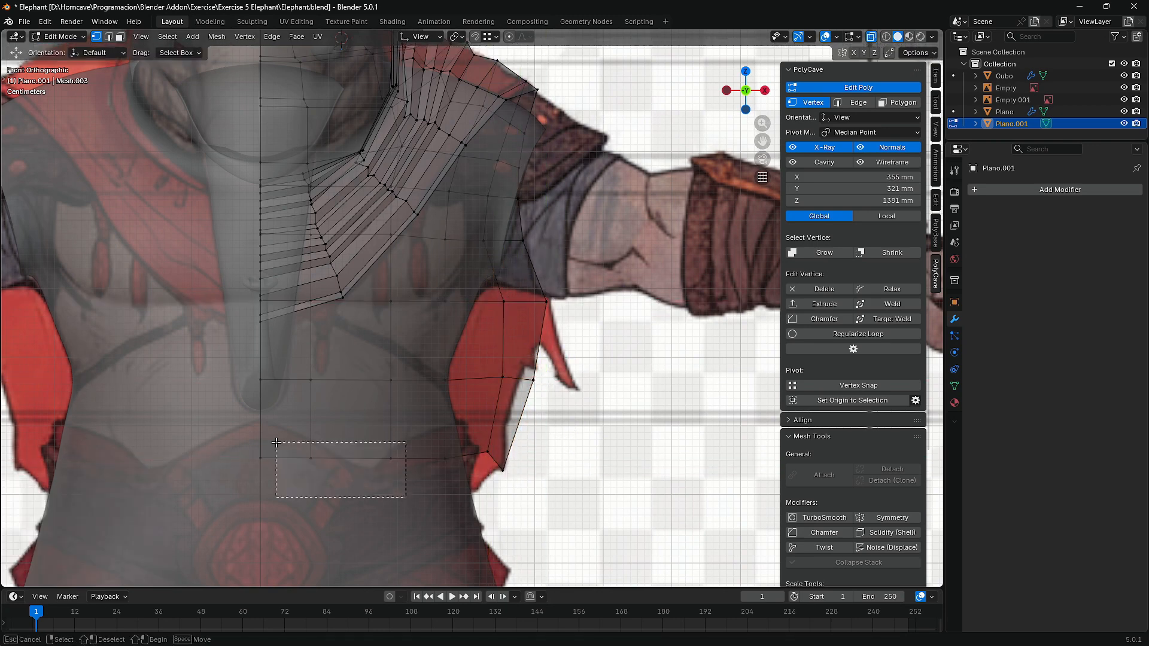
drag(435, 457, 447, 456)
drag(332, 486, 246, 435)
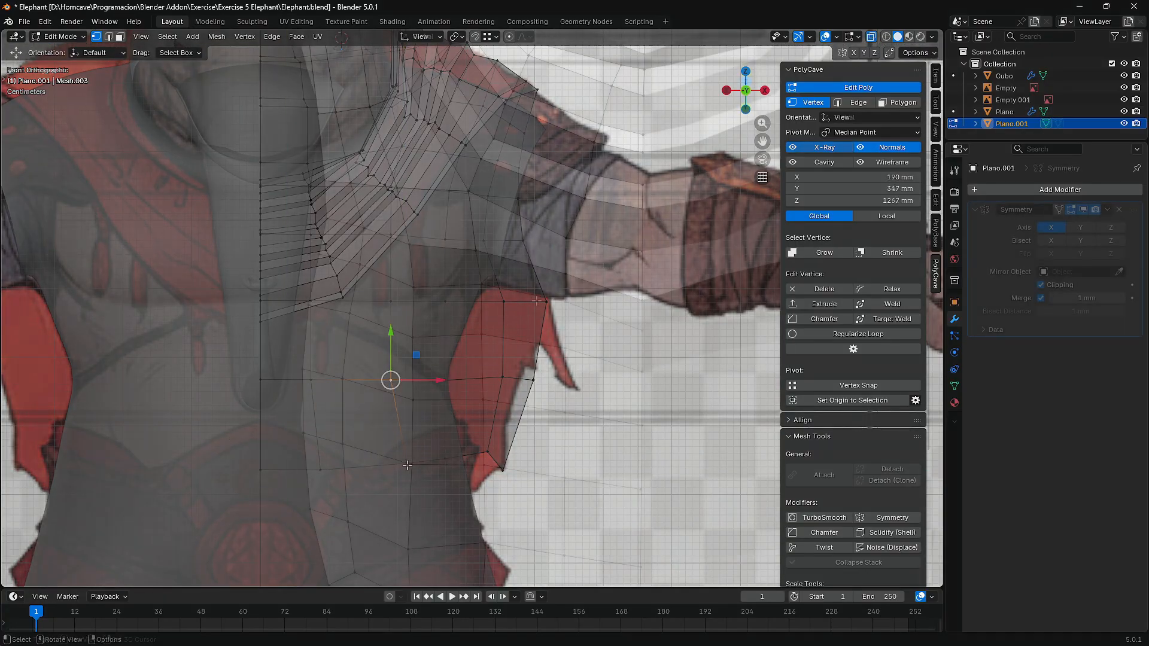
- Shift the fold vertices beside the cape's centre line sideways to even out the spacing of the neck folds
click(521, 329)
drag(494, 353, 484, 349)
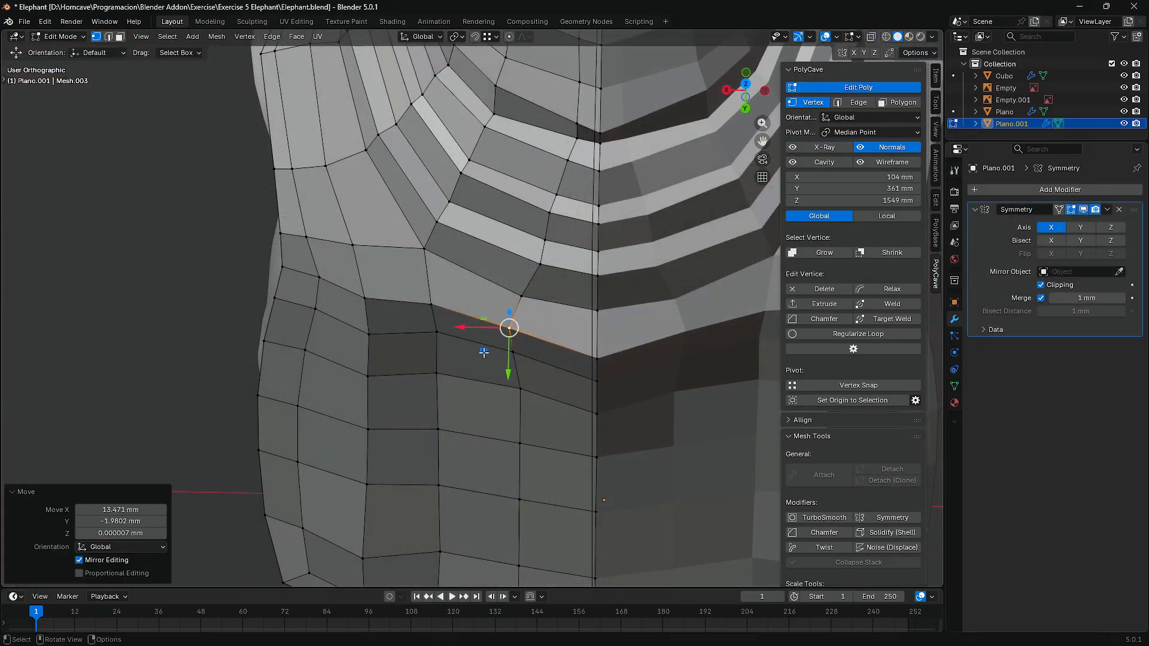
click(541, 264)
drag(514, 287, 496, 288)
middle_drag(500, 294, 504, 310)
click(508, 346)
drag(478, 370, 472, 366)
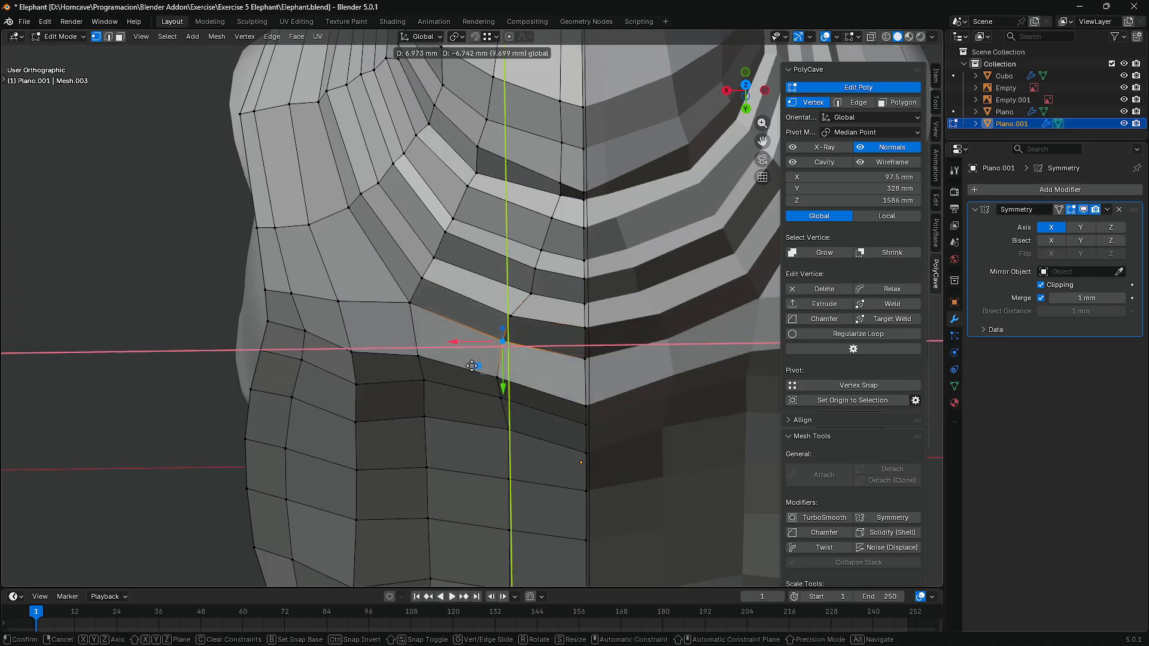
click(531, 294)
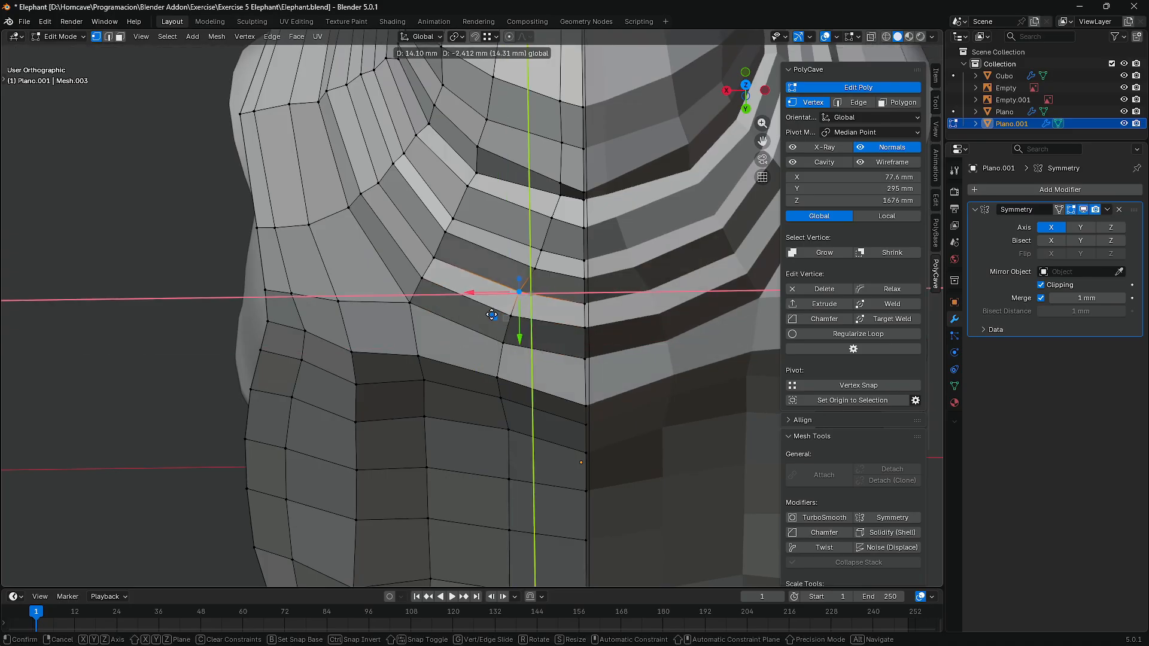
click(538, 259)
drag(492, 314, 503, 282)
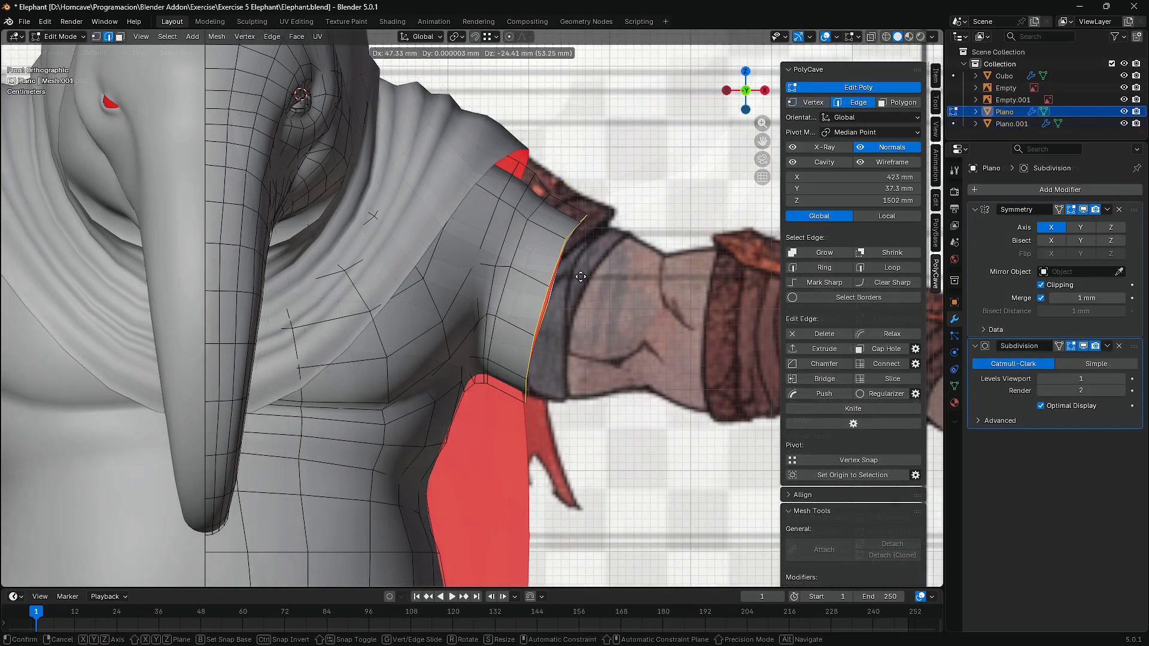
- Extrude the body's open sleeve loop outward along the arm in two segments of about 89 mm and 83 mm
key(g)
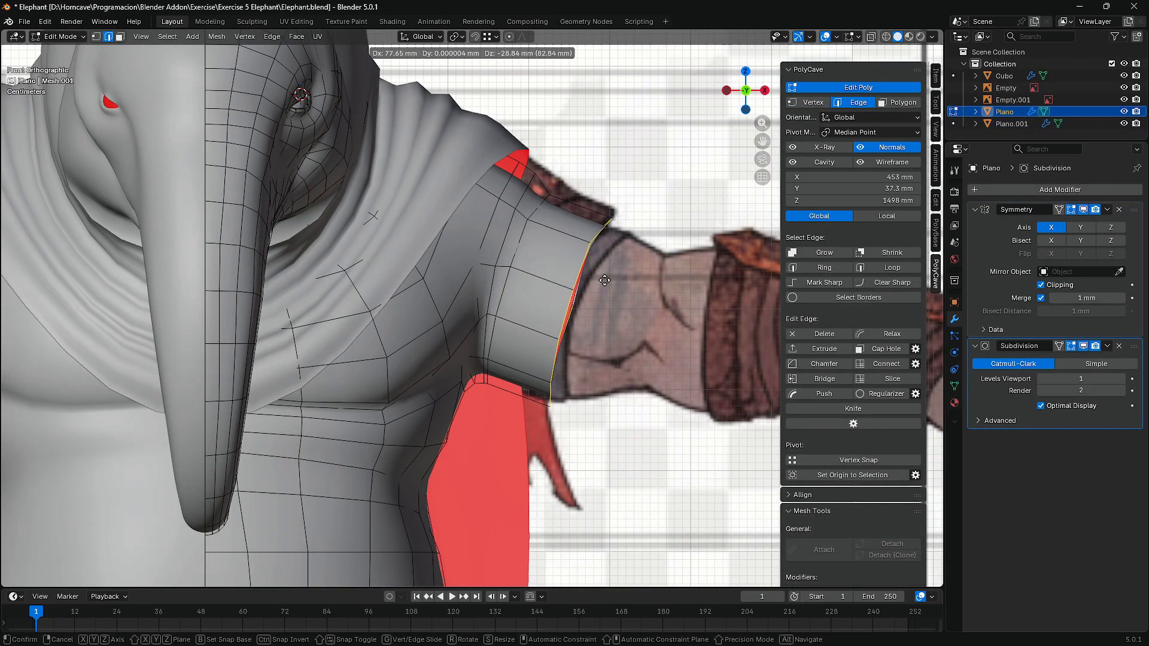
click(609, 281)
key(e)
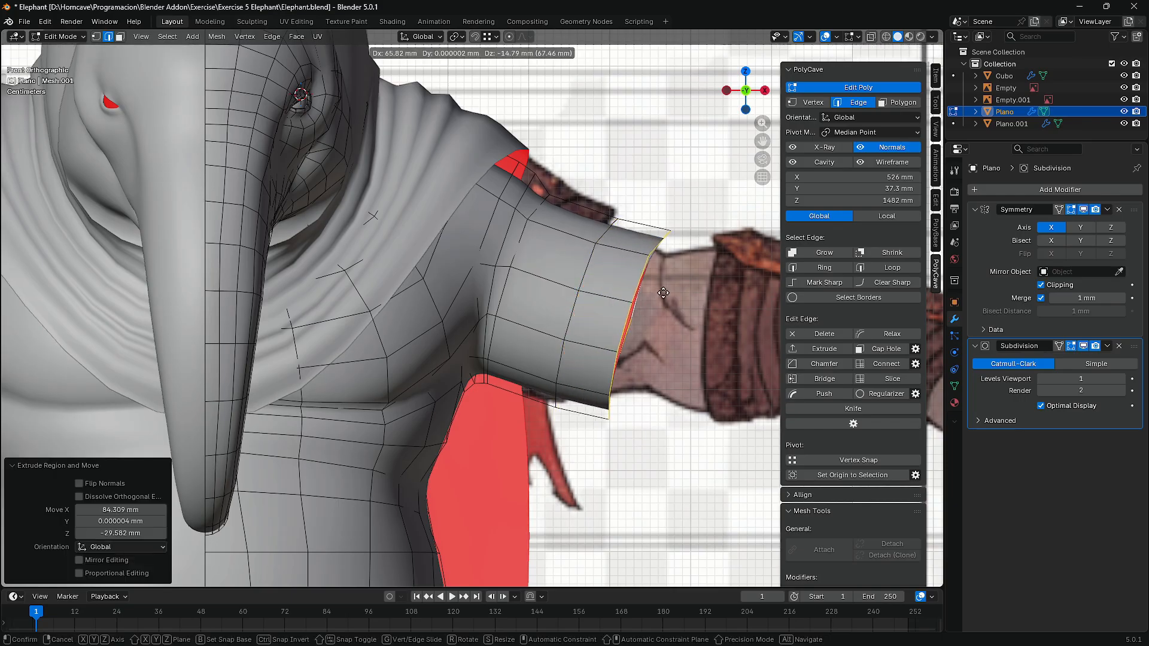
click(675, 295)
- Flatten the sleeve's open end loop by scaling it to 0 along the X axis
key(shift+space)
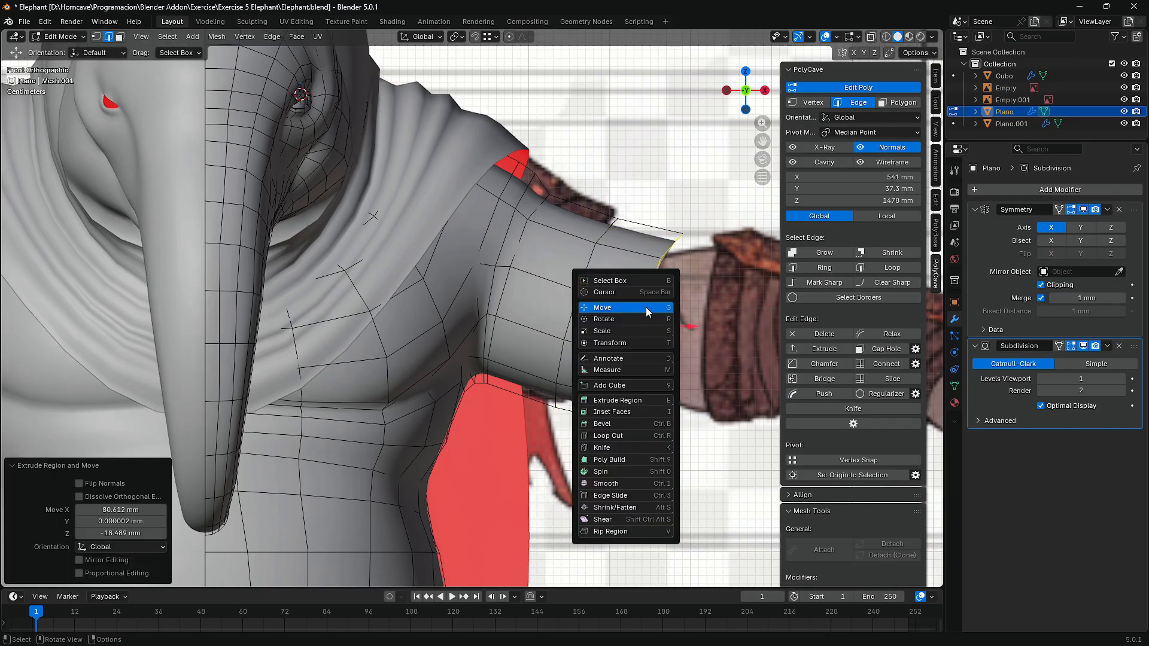
click(628, 329)
drag(682, 323, 653, 323)
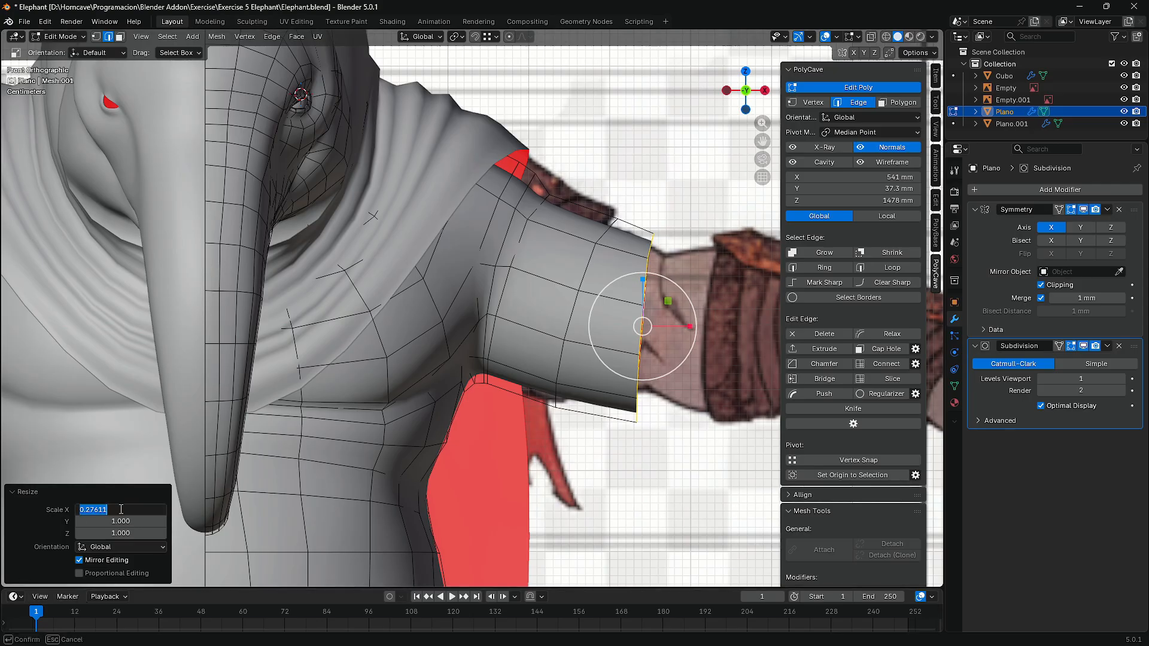
shift+middle_drag(392, 317, 363, 313)
key(shift+space)
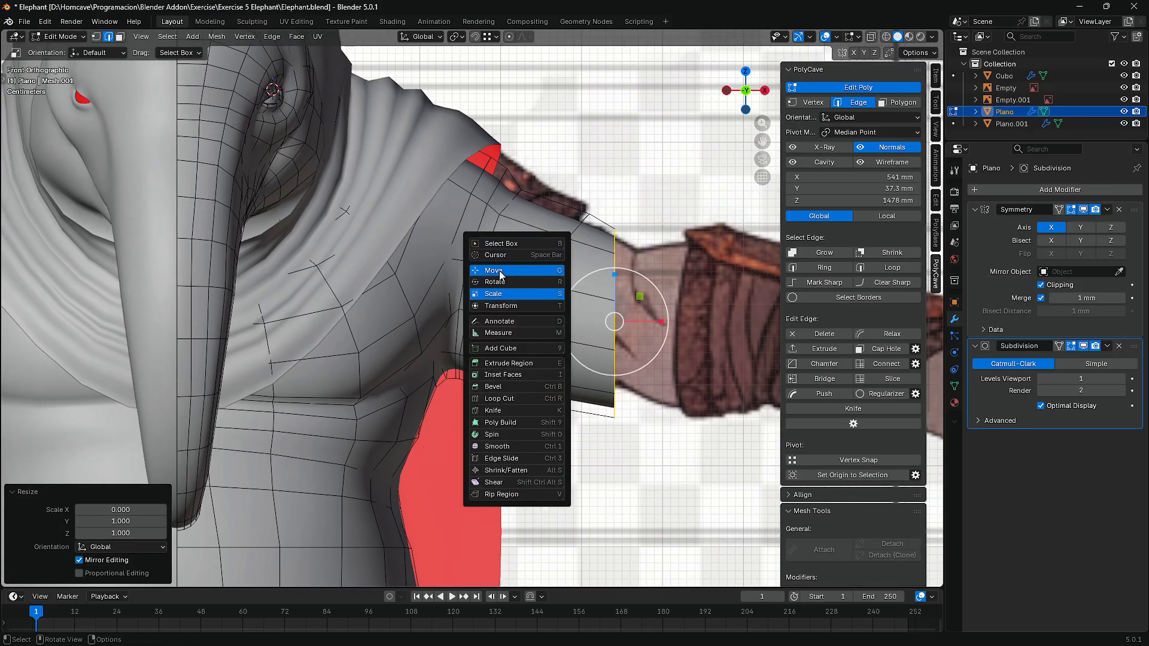
- Move the sleeve's open end loop about 23 mm outward along the X axis
click(501, 273)
drag(642, 322, 662, 354)
key(shift+space)
click(587, 339)
scroll(622, 305, up, 1)
- Tilt and adjust the sleeve's inner edge loop, one before the open end, to follow the arm's slope
double_click(574, 257)
key(shift+space)
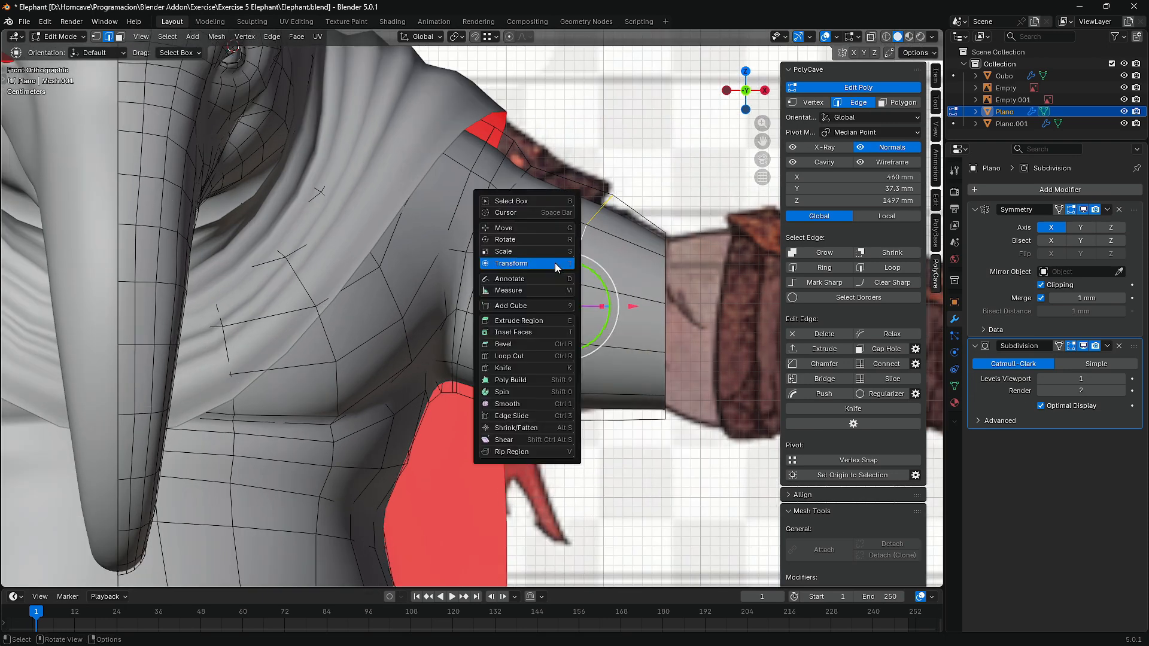
click(528, 240)
mouse_move(601, 283)
mouse_down()
mouse_move(564, 305)
mouse_move(611, 292)
mouse_up()
key(shift+space)
click(526, 296)
key(shift+space)
click(456, 306)
- Extrude the sleeve's end loop about 280 mm along the forearm to the wrist, tilt it and scale it to 0.747
shift+middle_drag(578, 280, 436, 274)
double_click(521, 280)
scroll(458, 282, down, 1)
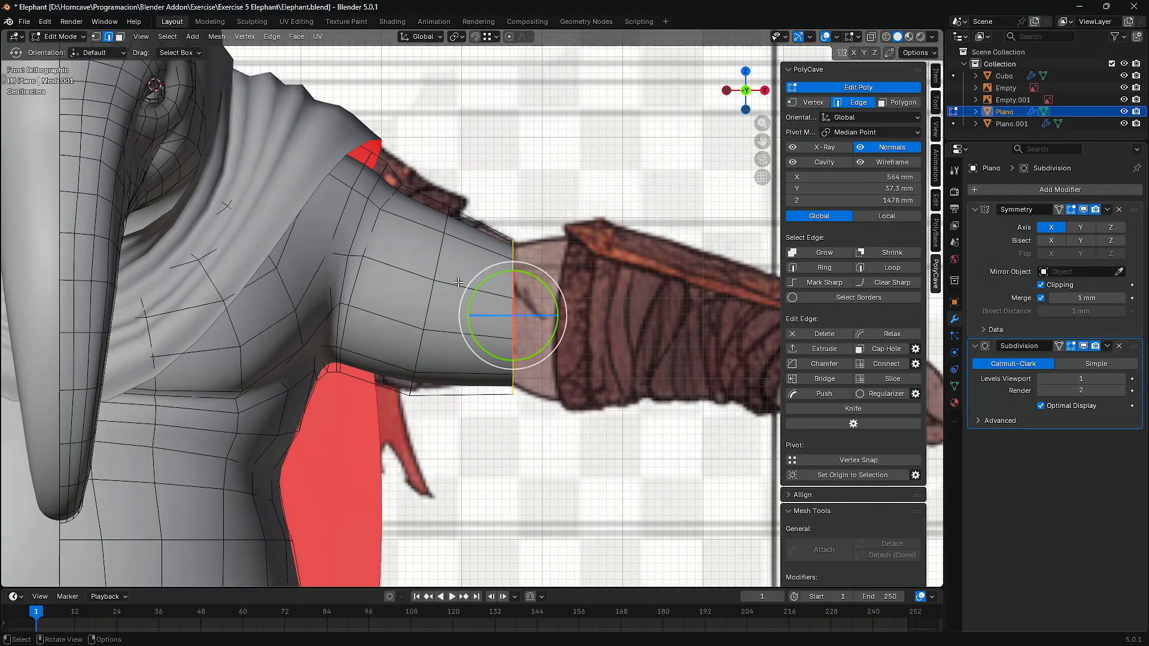
scroll(458, 282, down, 1)
key(e)
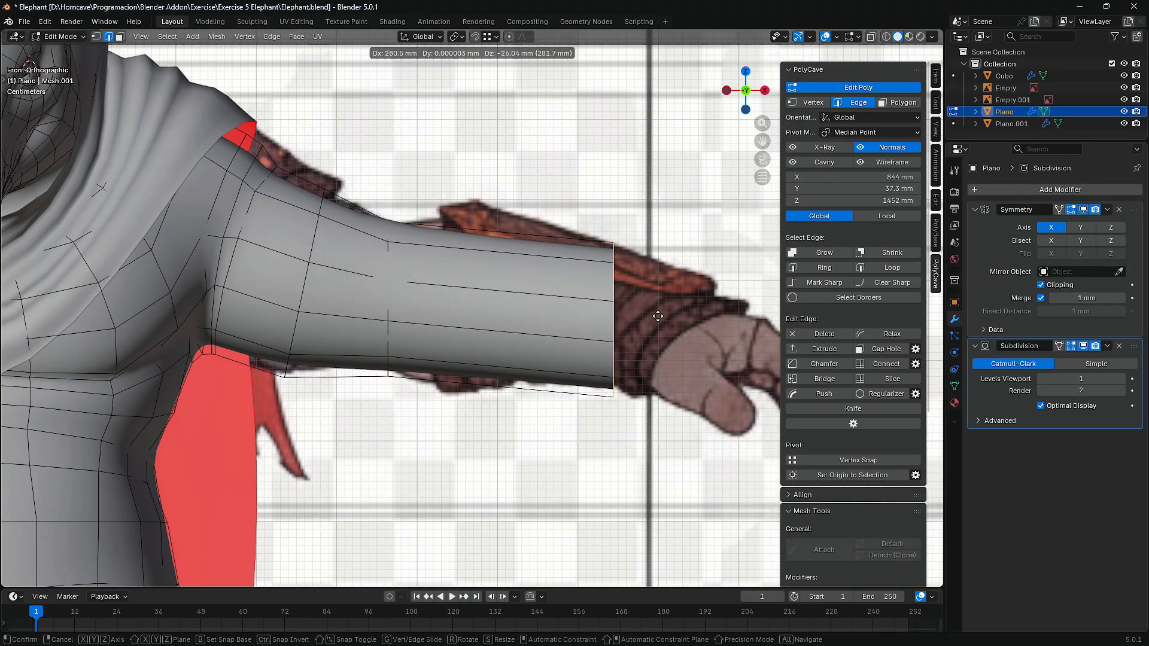
click(652, 303)
key(shift+space)
drag(665, 305, 652, 323)
- Add an edge loop around the forearm just past the elbow and scale it up to the reference's widest point
click(613, 326)
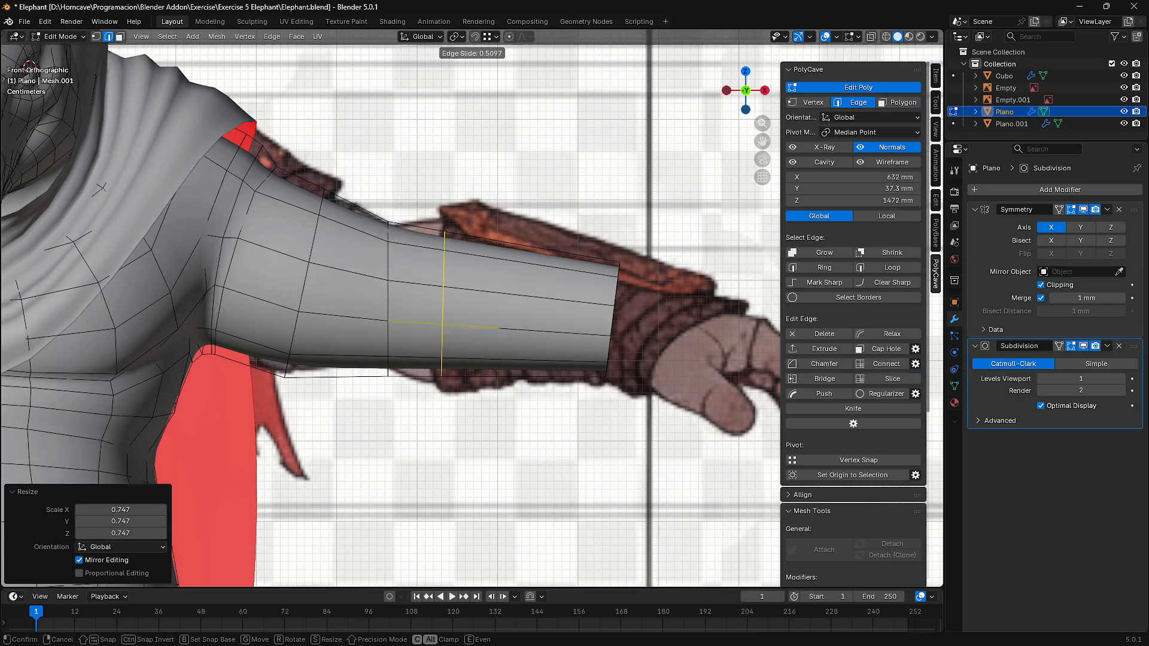
click(472, 326)
drag(486, 325, 501, 332)
click(510, 390)
- Select and grow the forearm's end faces, shift them about 35 mm along Y, and tilt the forearm's widest edge loop
middle_drag(467, 210, 458, 350)
key(3)
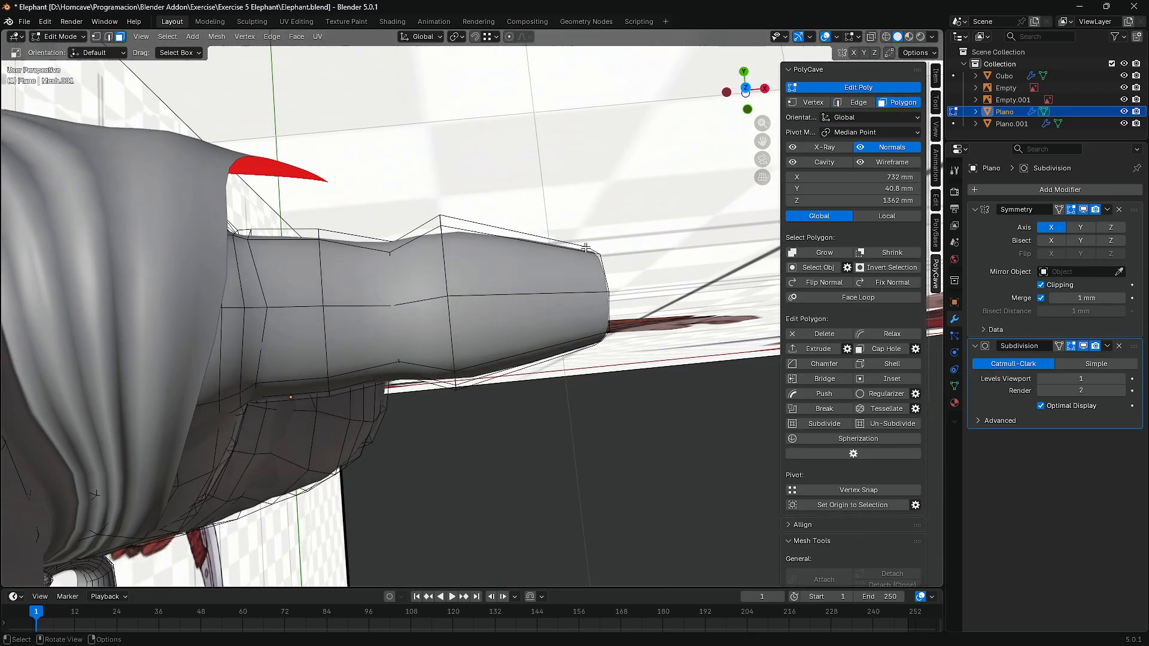
double_click(585, 248)
click(824, 252)
drag(573, 234, 582, 234)
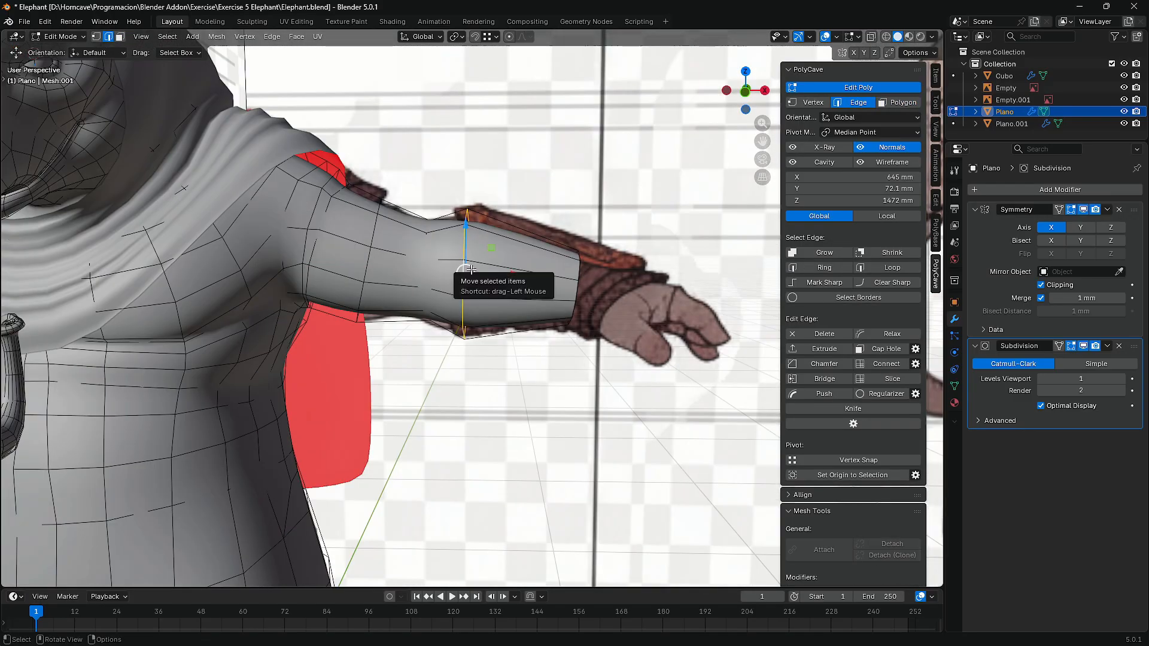
key(e)
middle_drag(471, 270, 446, 304)
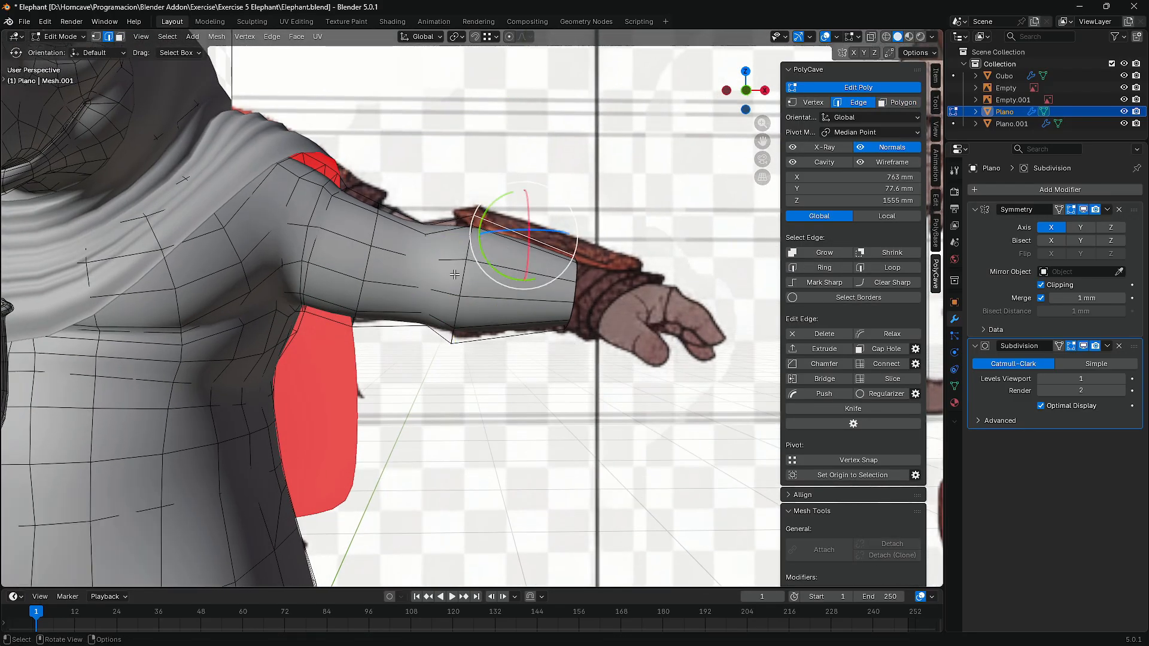
key(KP_1)
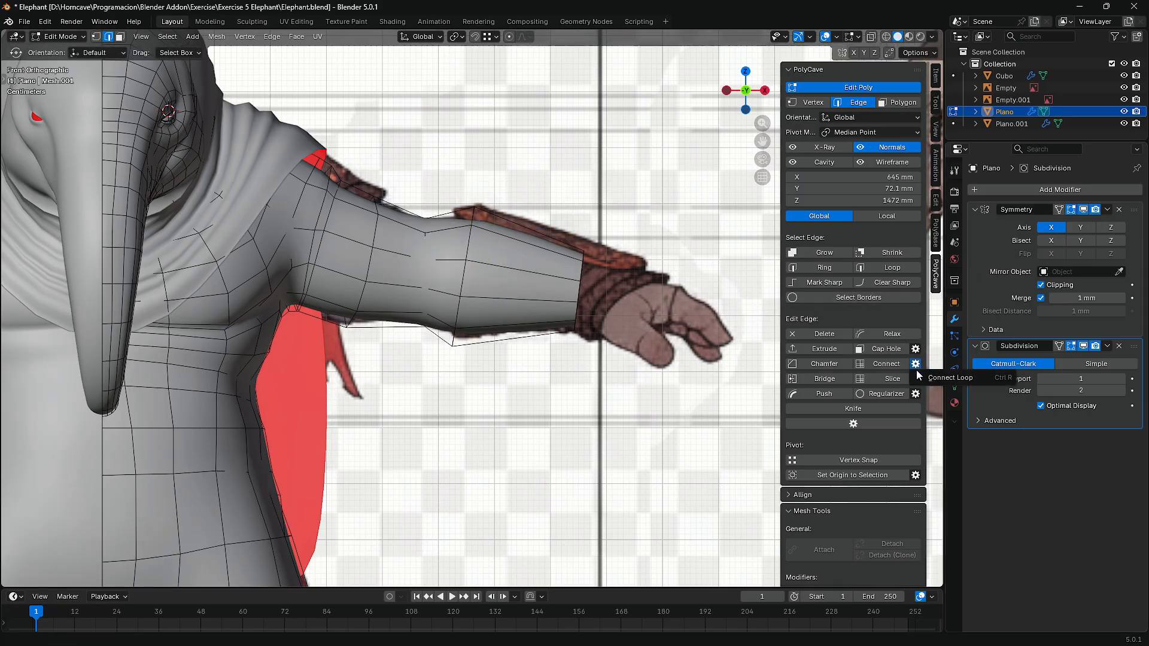
- Add an edge loop between the forearm's widest loop and the wrist, and scale it to fit the arm's outline
click(523, 297)
key(shift+space)
click(525, 307)
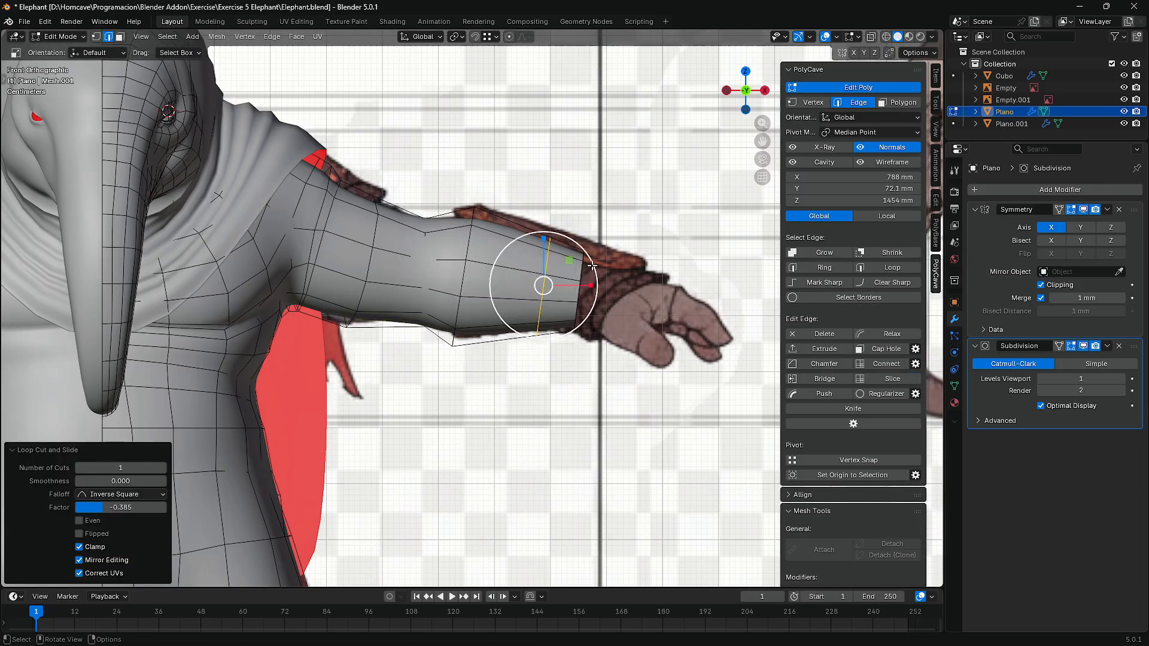
drag(591, 270, 583, 275)
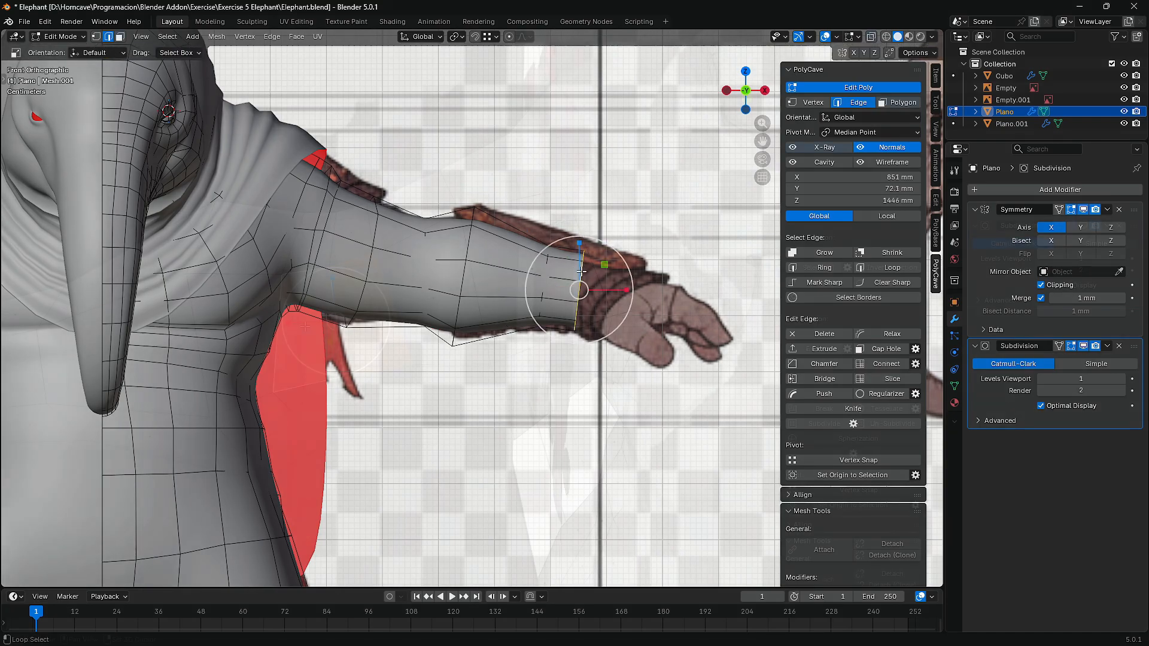
key(ctrl+z)
- Select the four faces on the back of the elbow and inset them
shift+click(348, 406)
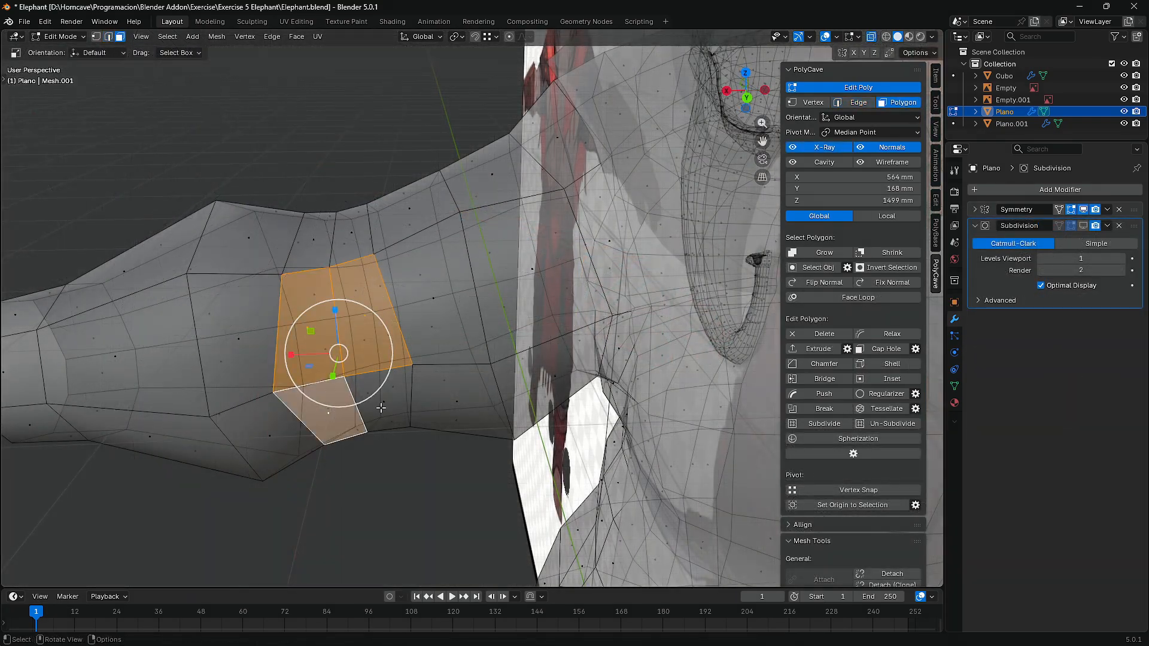
middle_drag(379, 405, 342, 361)
shift+click(383, 399)
click(910, 380)
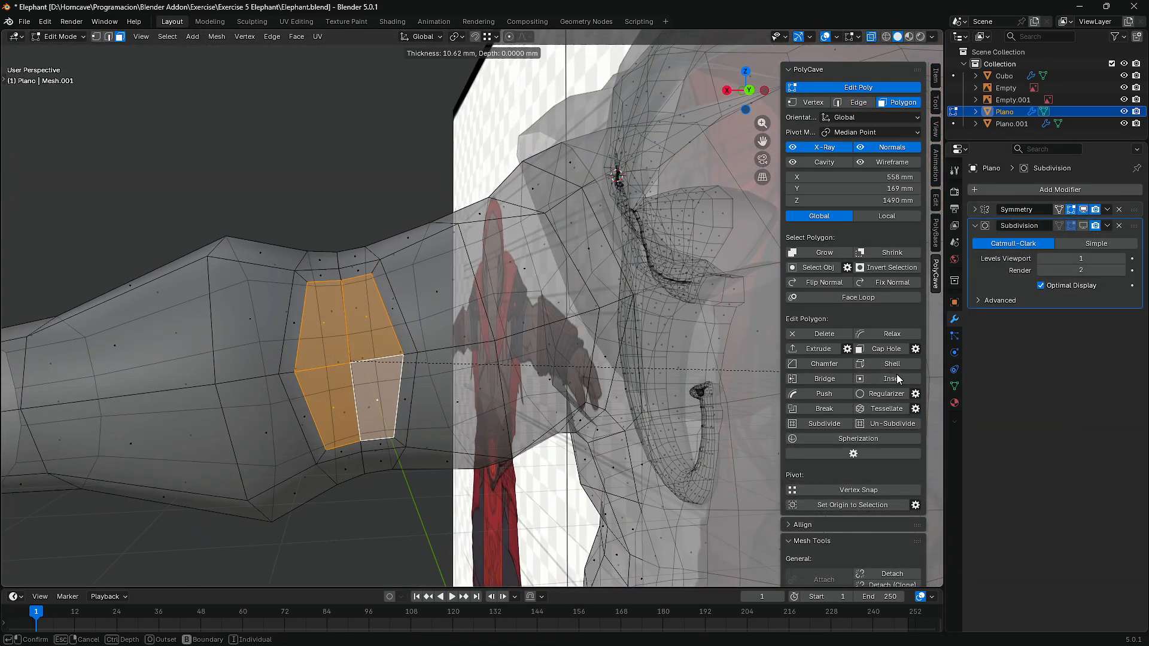
click(884, 375)
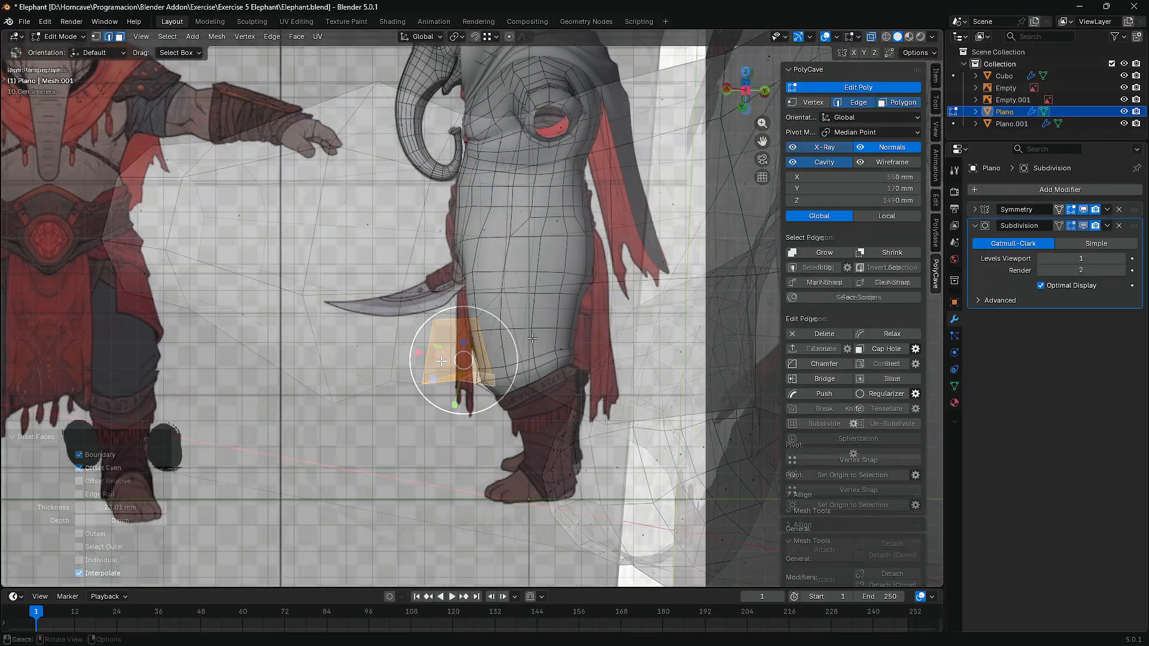
- Extrude the leg's open loop below the knee in two segments of about 61 mm and 96 mm, following the calf
scroll(503, 305, up, 2)
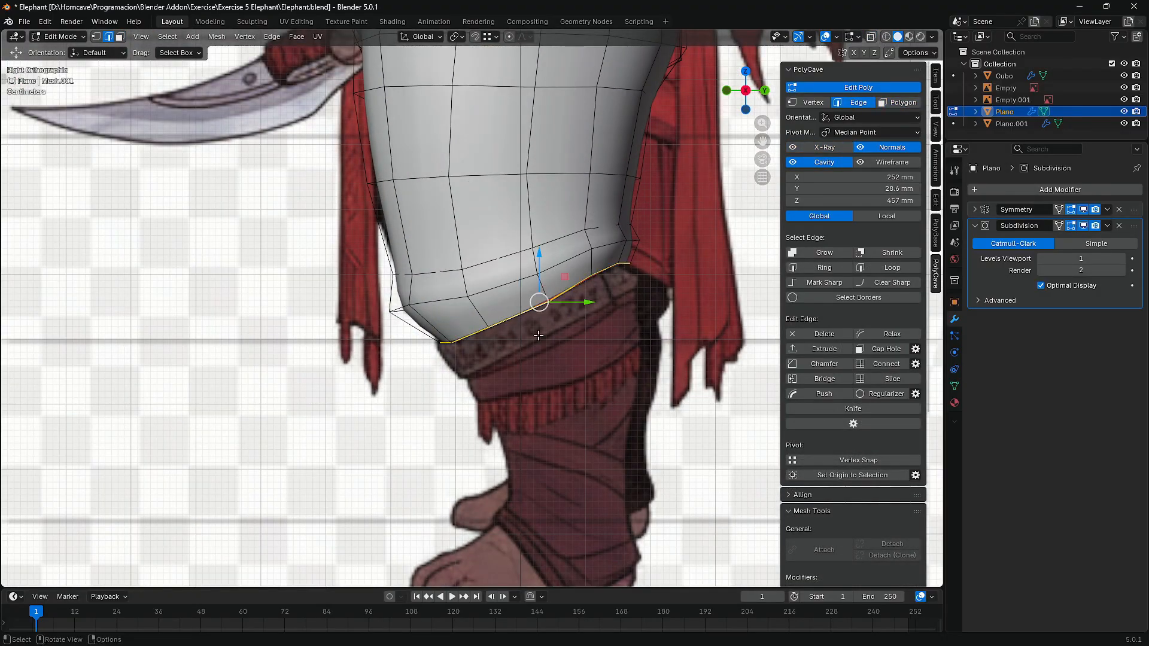
key(g)
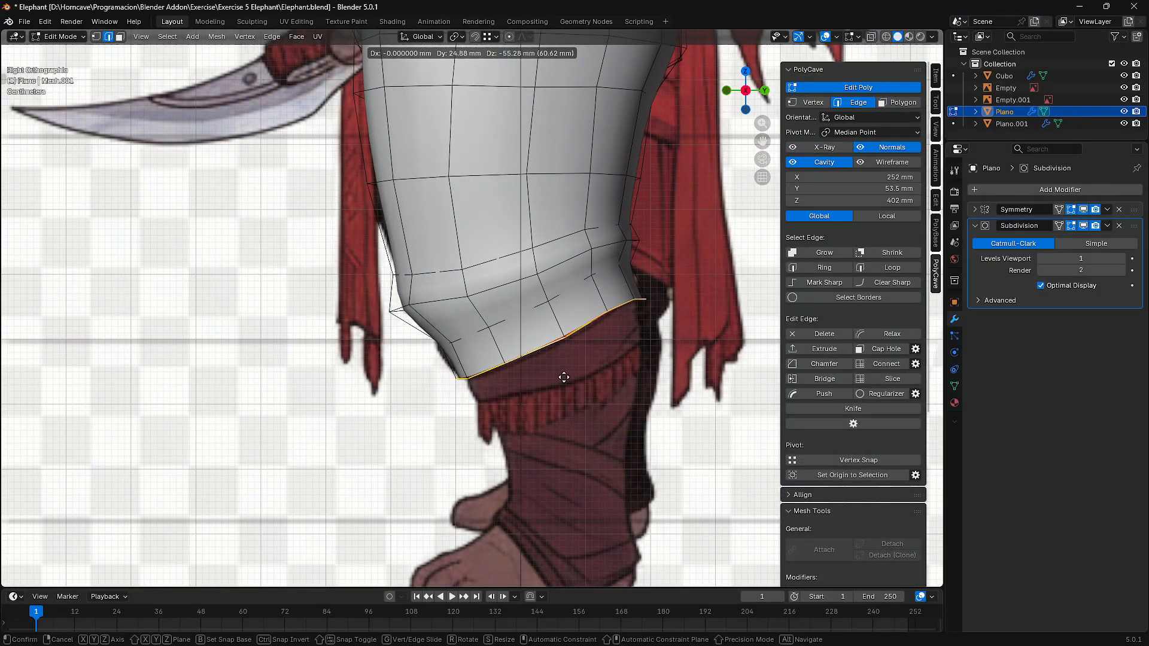
click(564, 378)
key(e)
click(590, 434)
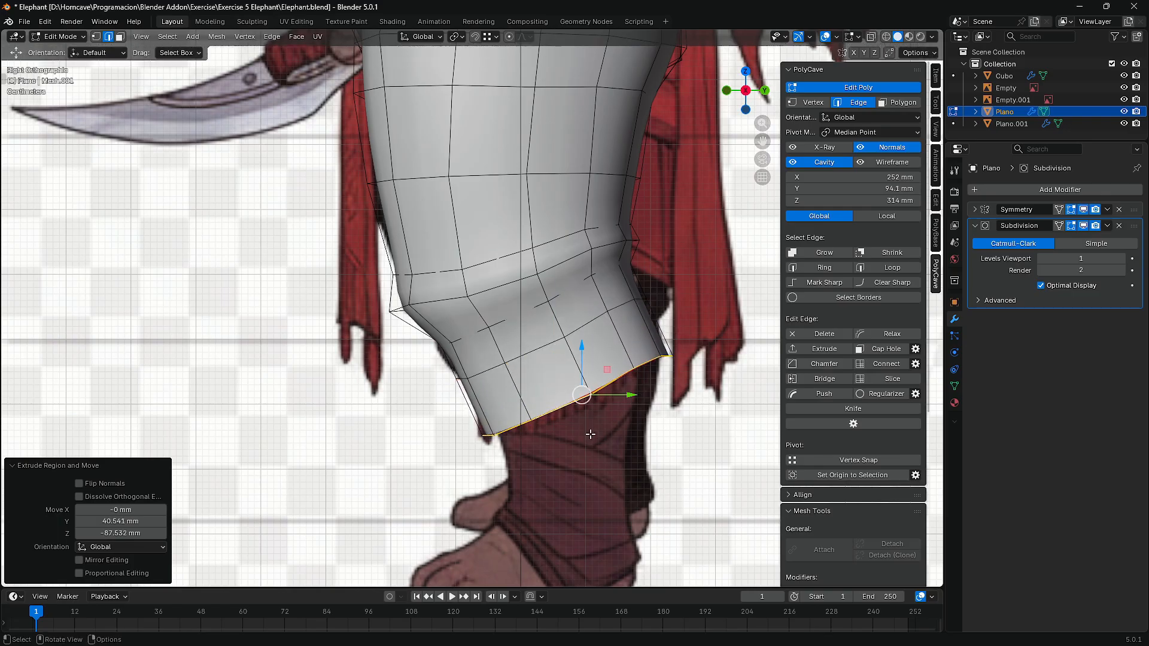
- Scale the leg's open loop to 0.809 and move it -14.742 mm along Y to match the calf
right_click(587, 353)
key(s)
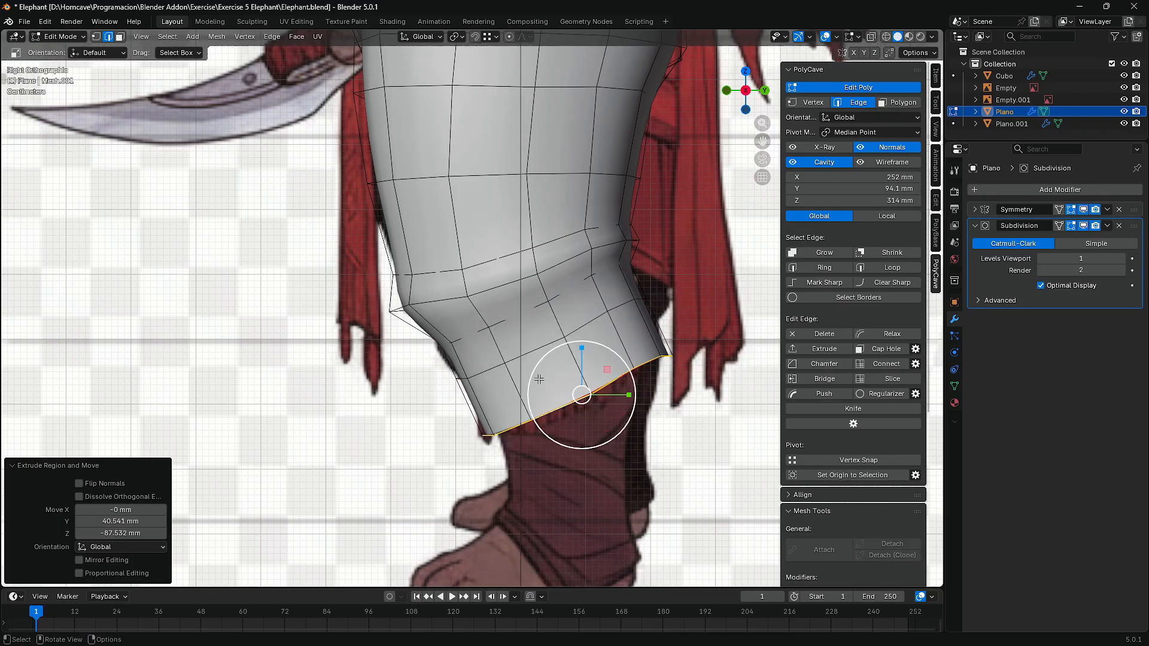
click(580, 393)
right_click(580, 394)
key(Escape)
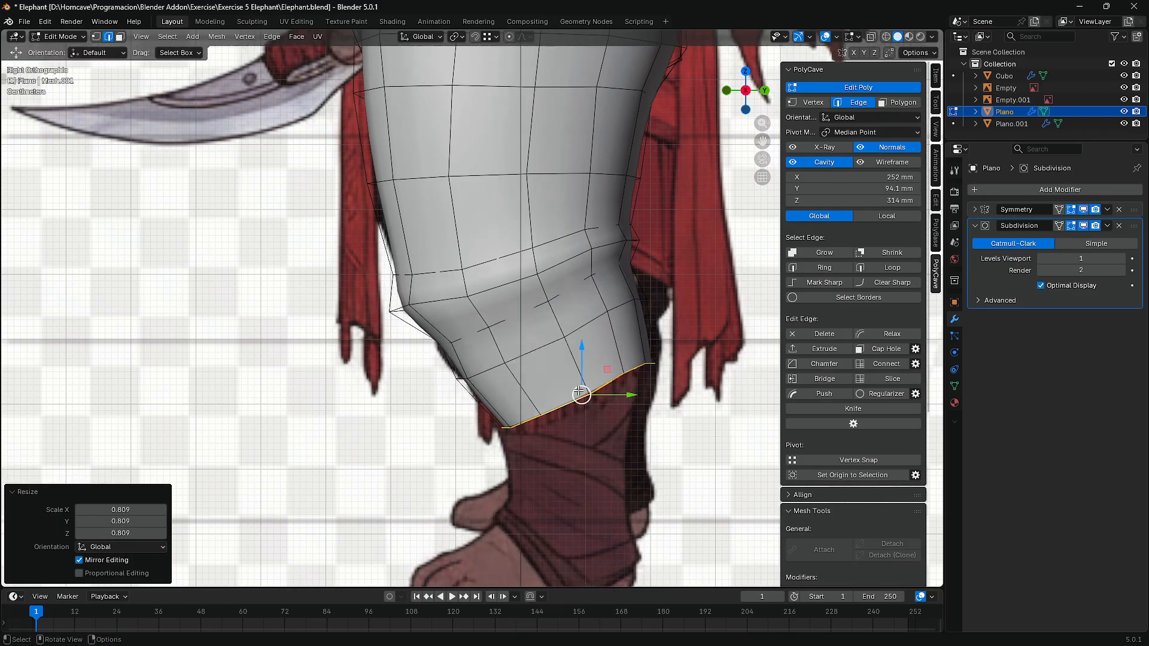
drag(615, 398, 606, 400)
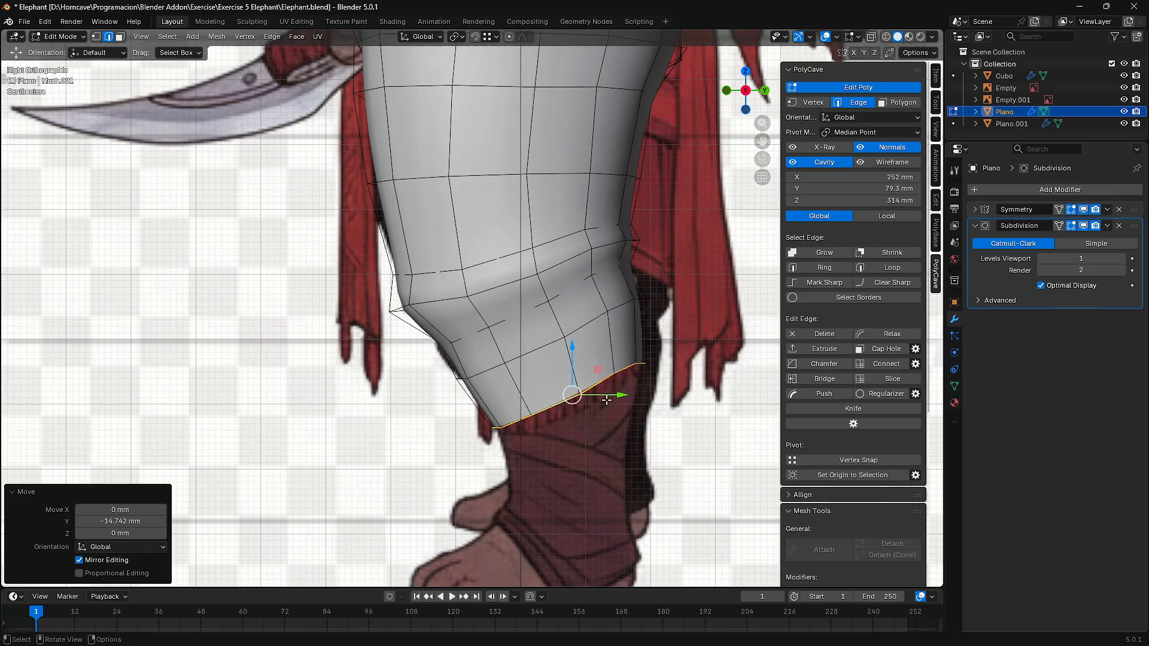
- Extrude the leg's open loop 134.52 mm straight down to the ankle and adjust the new end loop to the reference
key(g)
click(609, 488)
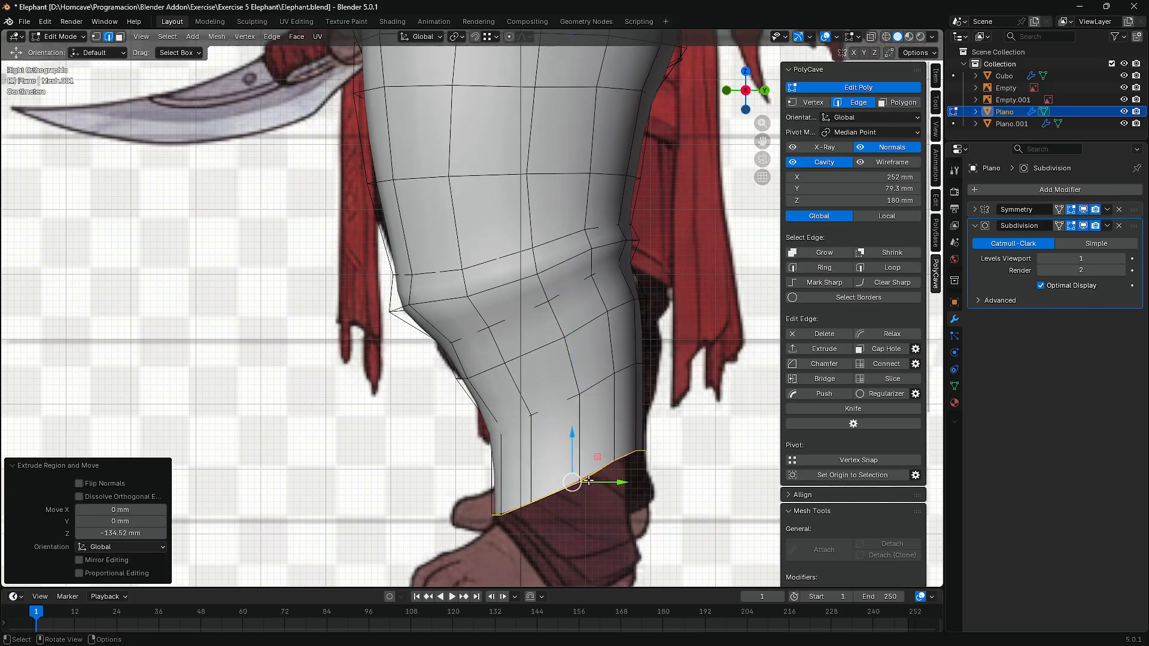
key(shift+space)
click(555, 430)
drag(575, 444, 587, 483)
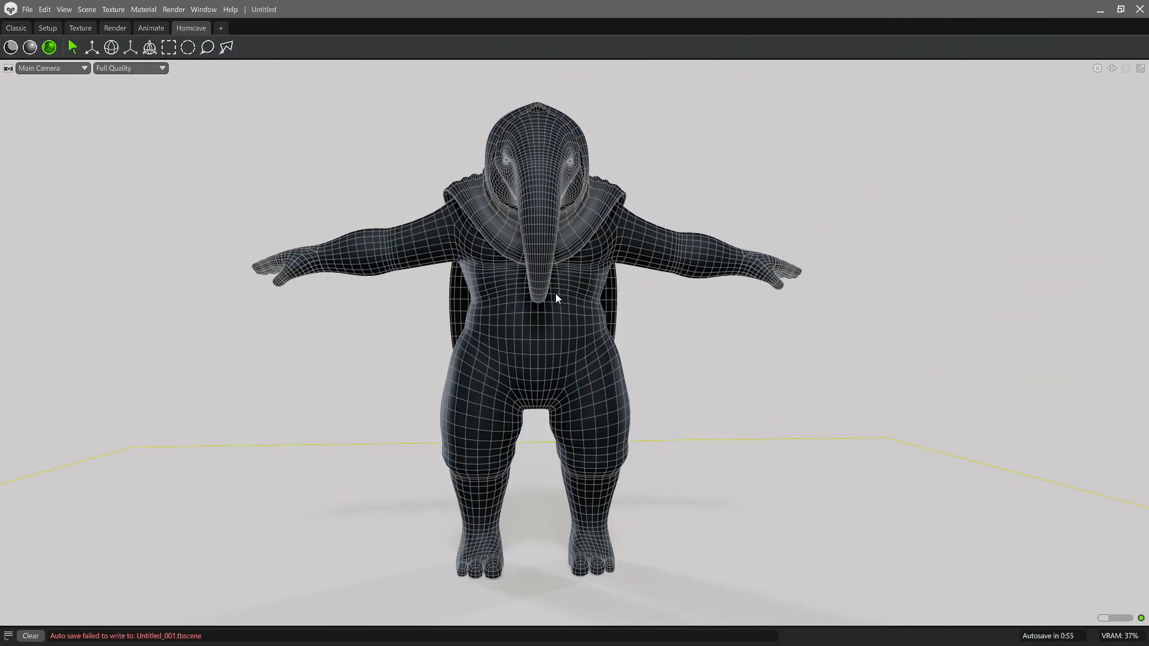
drag(554, 326, 620, 287)
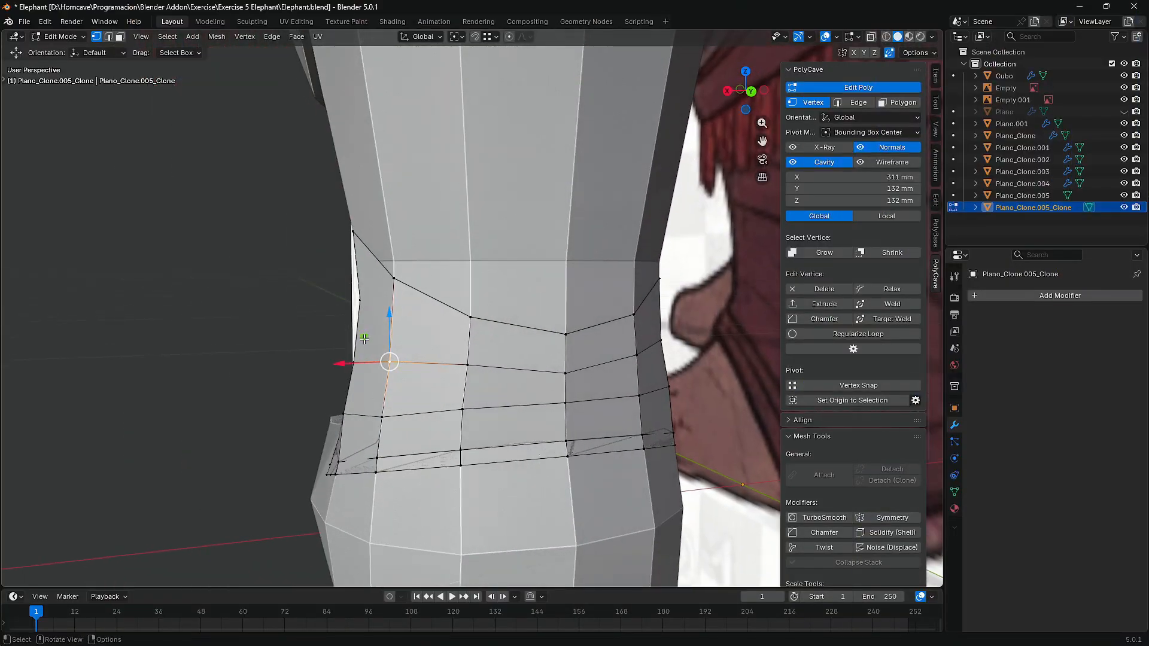
- Lower the ankle wrap's middle-row vertices across the back of the leg by about 4 to 5 mm each
drag(363, 353, 362, 353)
click(467, 366)
middle_drag(467, 366, 433, 363)
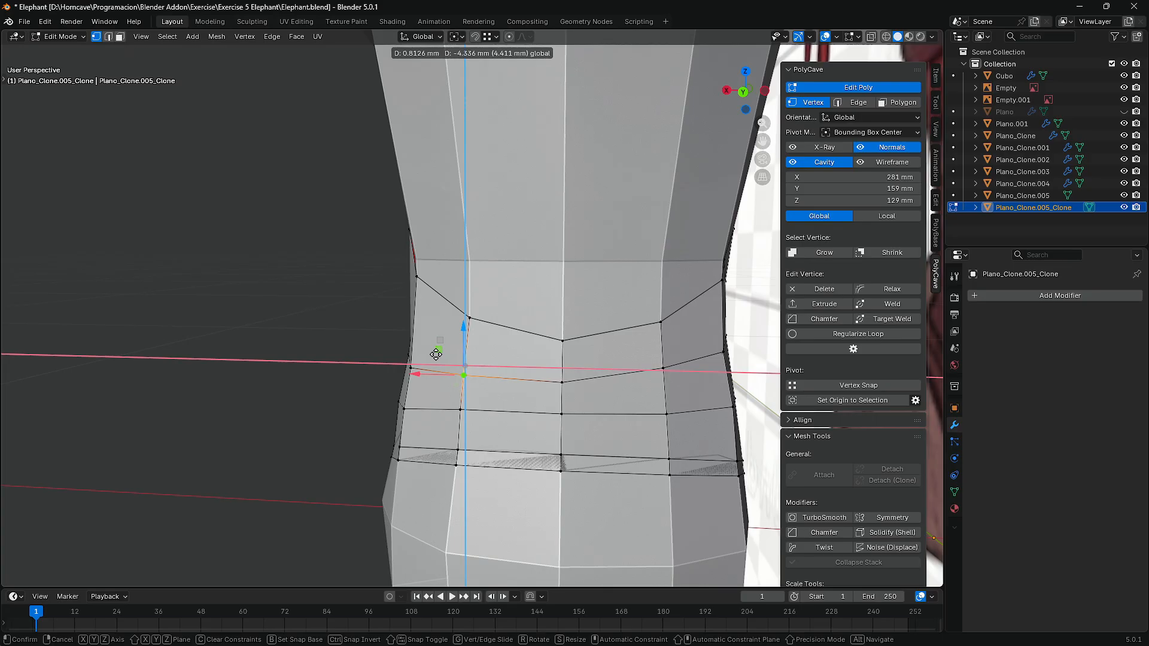
drag(436, 354, 435, 355)
shift+middle_drag(672, 374, 532, 360)
click(536, 366)
drag(511, 354, 511, 355)
middle_drag(512, 359, 473, 361)
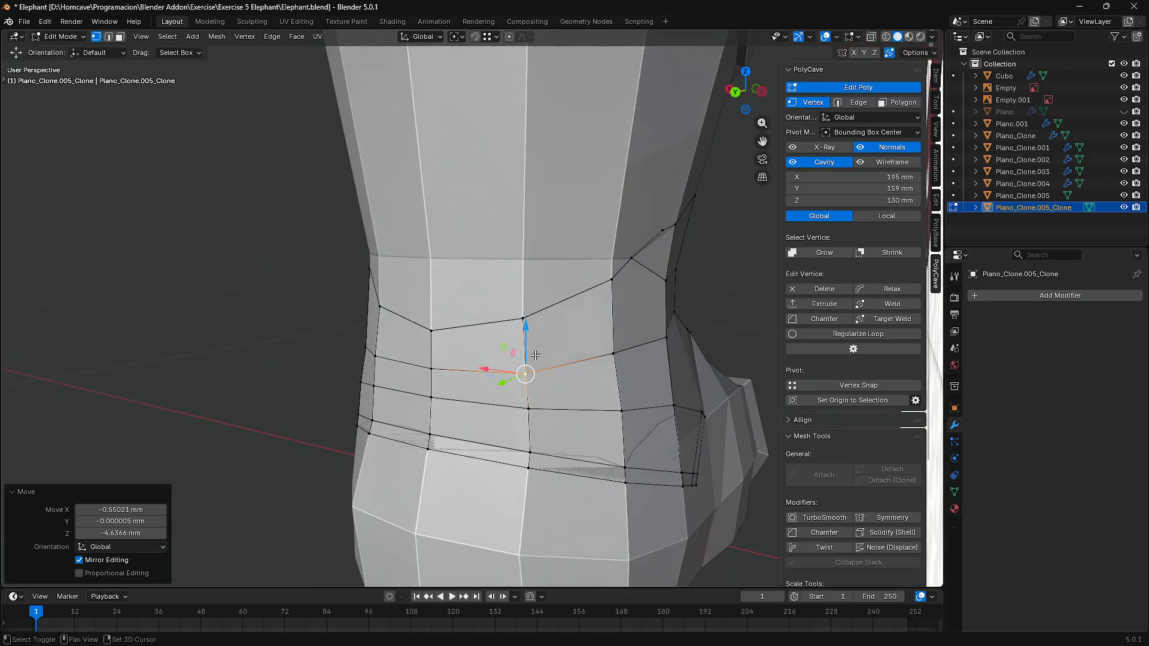
- Lower the same row's remaining vertices around the inner side of the ankle by up to about 7 mm
click(490, 361)
shift+middle_drag(610, 359, 526, 360)
drag(466, 356, 465, 357)
middle_drag(465, 357, 412, 326)
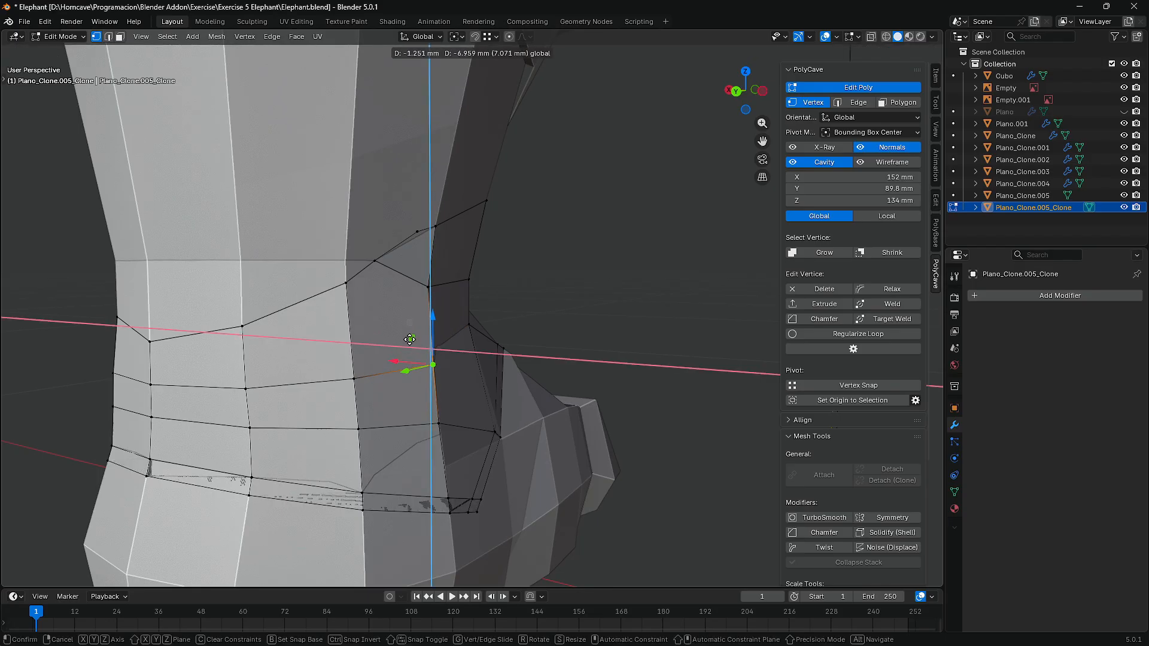
drag(410, 343, 409, 344)
middle_drag(410, 344, 357, 333)
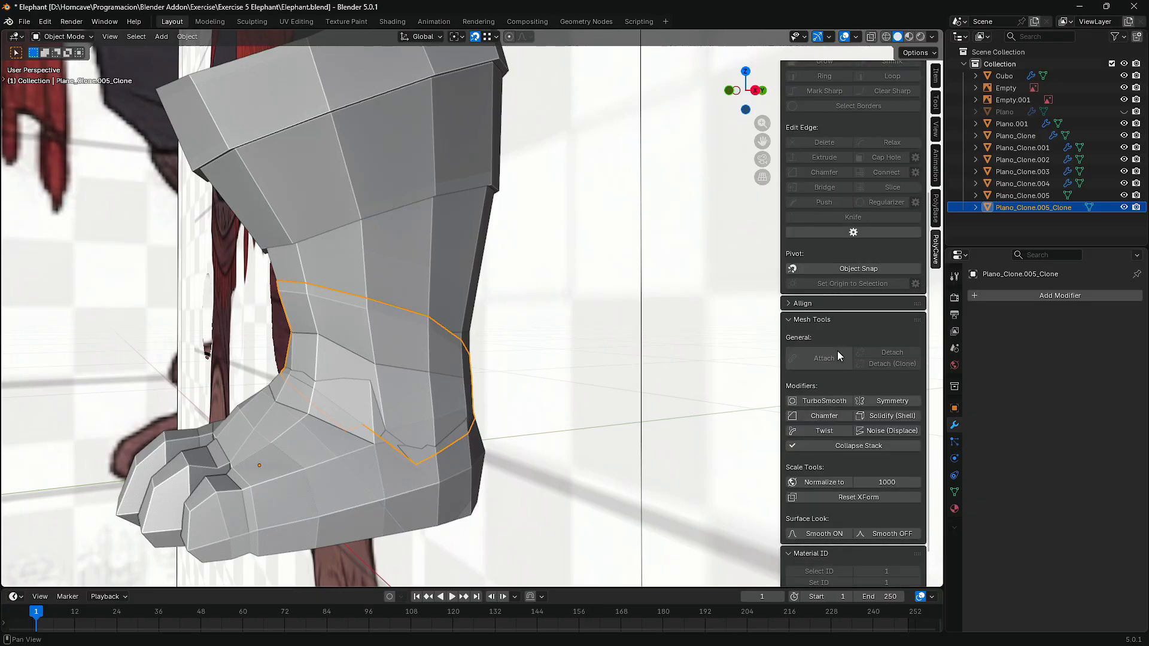
- Give the ankle wrap thickness with Solidify (Shell)
click(858, 418)
middle_drag(313, 341, 341, 308)
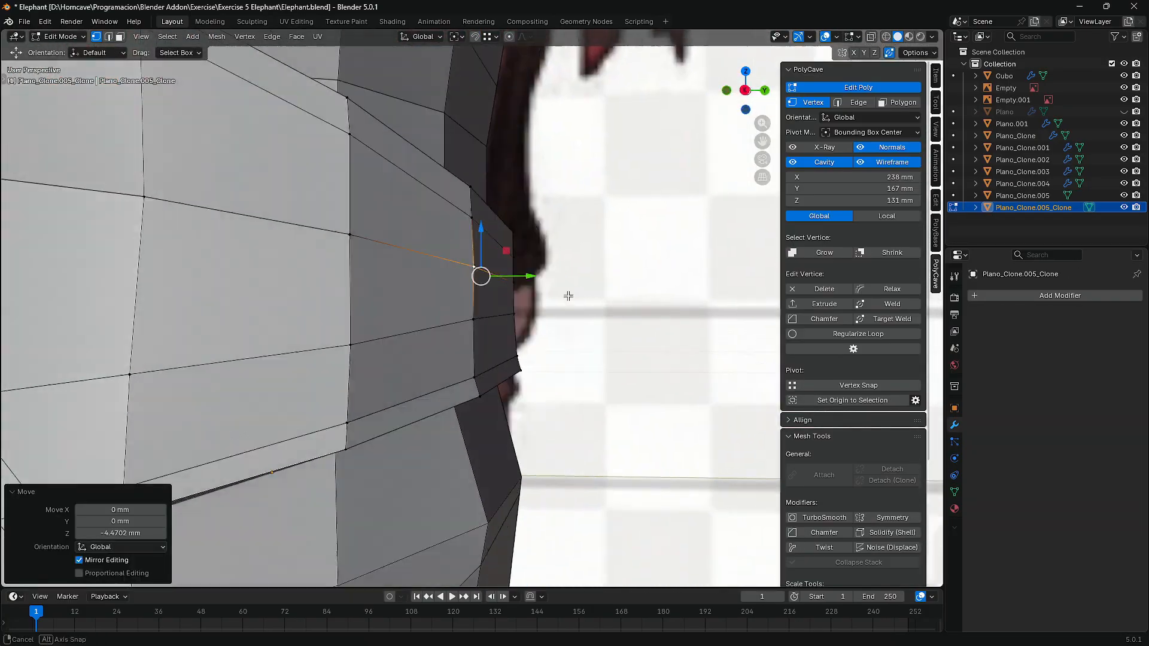
- Pull the fold vertices at the back of the ankle wrap outward horizontally, one by about 2.6 mm in X and 5.1 mm in Y
scroll(509, 317, down, 3)
click(562, 315)
middle_drag(568, 297, 572, 338)
drag(593, 328, 597, 333)
middle_drag(593, 335, 562, 329)
click(415, 329)
drag(405, 353, 408, 365)
middle_drag(485, 353, 443, 302)
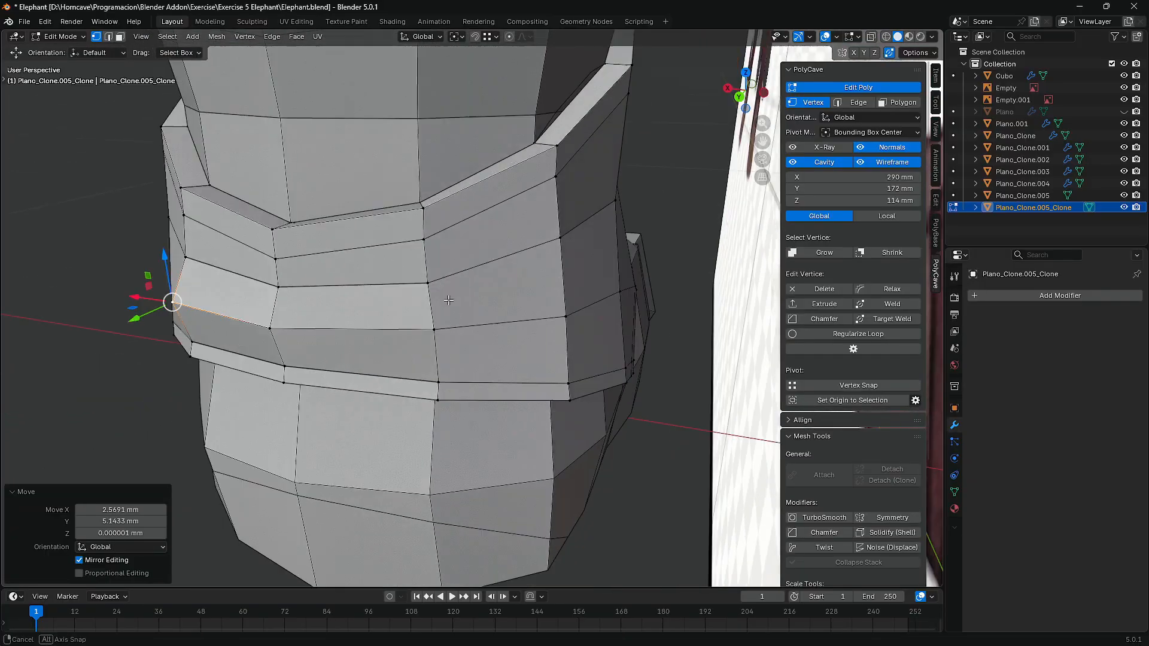
- Offset further fold vertices around the back of the ankle wrap horizontally to give the bandage folds more relief
click(434, 320)
middle_drag(431, 383, 407, 452)
drag(401, 329, 399, 337)
middle_drag(404, 335, 416, 280)
click(428, 278)
drag(431, 244, 441, 256)
middle_drag(441, 257, 406, 305)
drag(397, 293, 402, 298)
middle_drag(406, 299, 479, 257)
click(487, 279)
drag(489, 242, 492, 251)
middle_drag(419, 228, 467, 263)
click(366, 254)
drag(365, 229, 366, 232)
middle_drag(365, 233, 369, 282)
- Adjust the lower fold's outer back corner and outer side vertices, pulling the side one about 2.3 mm in X and 1.9 mm in Y
click(366, 293)
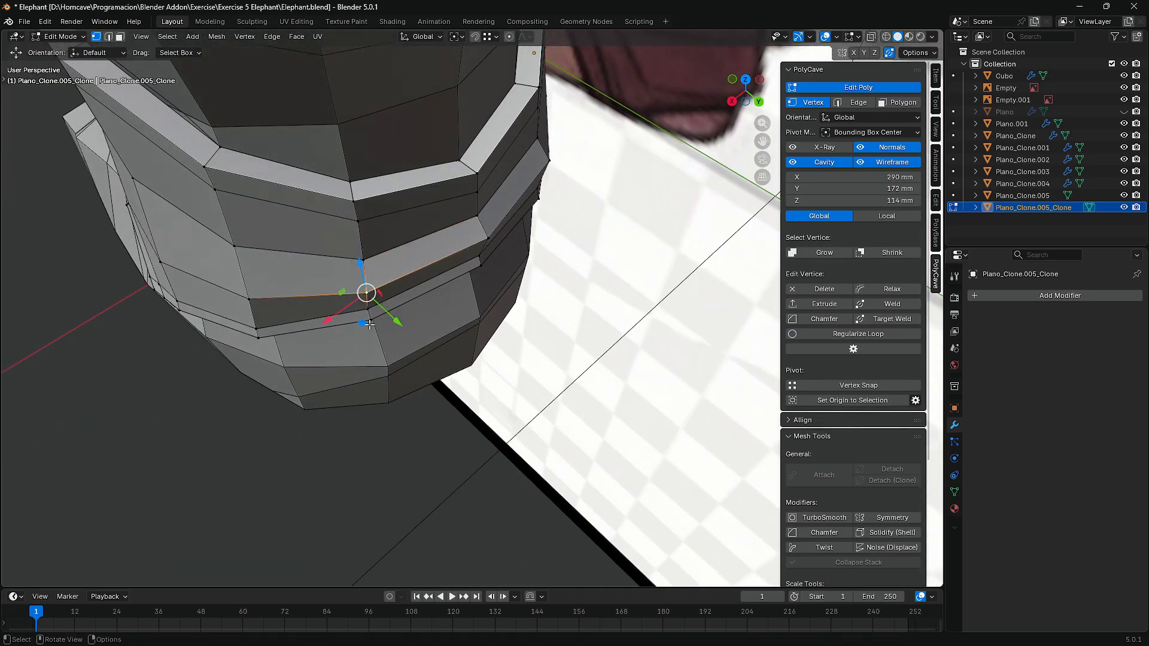
drag(363, 319, 362, 324)
middle_drag(364, 323, 412, 305)
click(325, 329)
drag(346, 351, 351, 356)
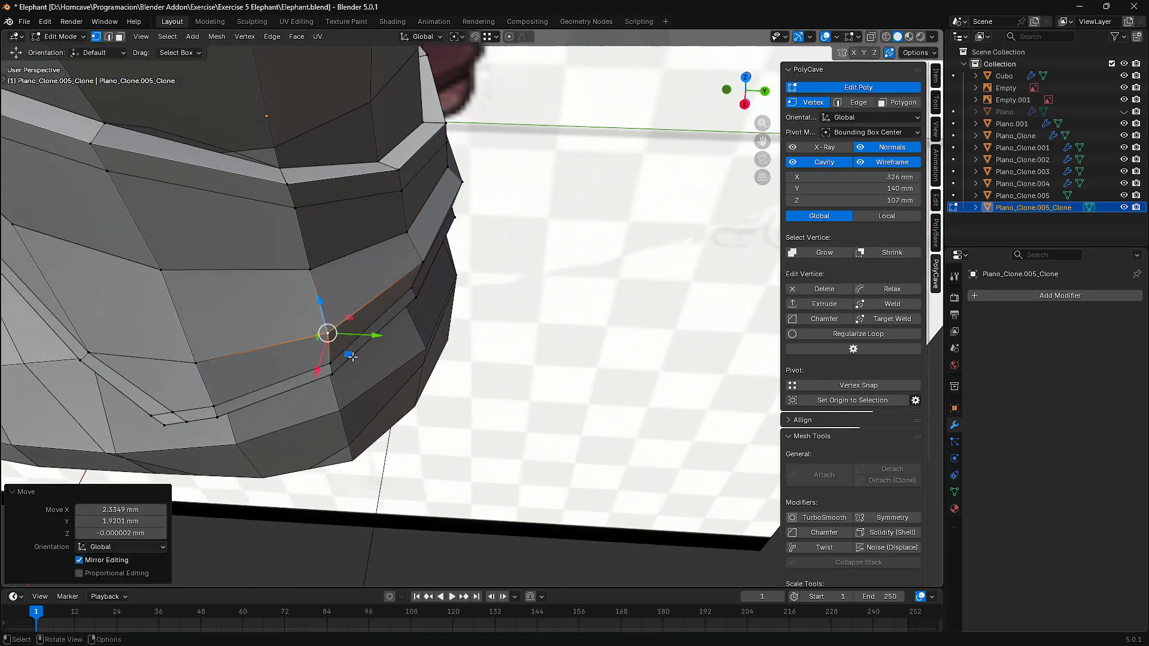
middle_drag(352, 354, 287, 267)
drag(317, 276, 317, 272)
middle_drag(316, 272, 179, 350)
- Offset the upper fold's vertex on the inner back corner of the ankle wrap horizontally to shape the fold
click(480, 312)
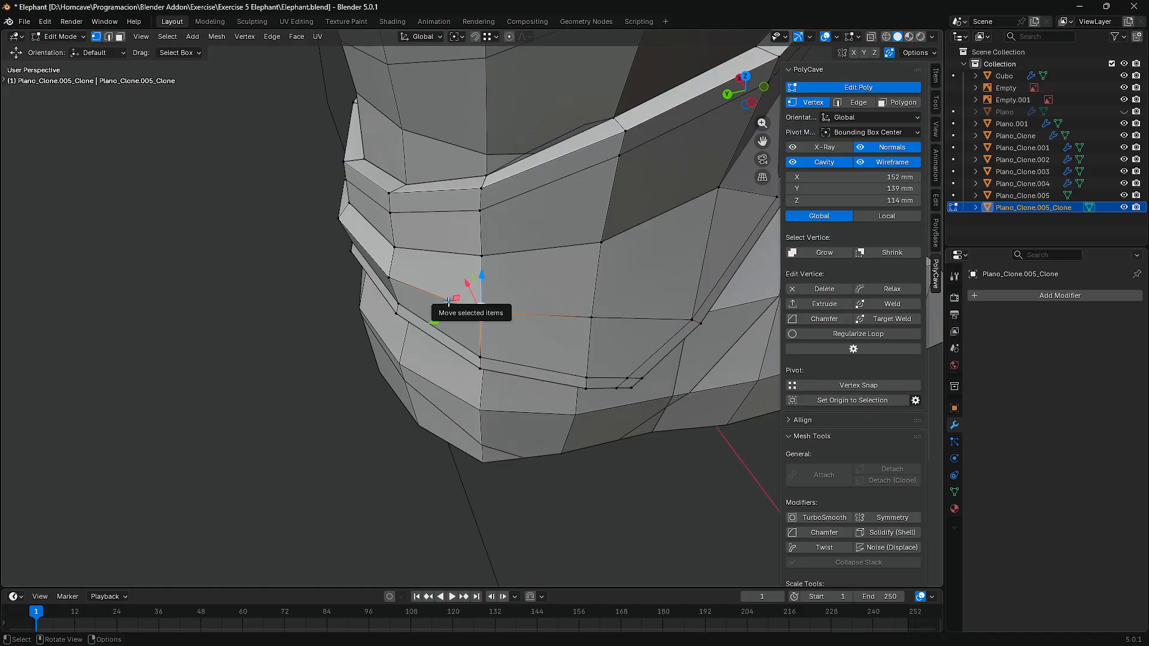
middle_drag(332, 353, 502, 299)
click(478, 240)
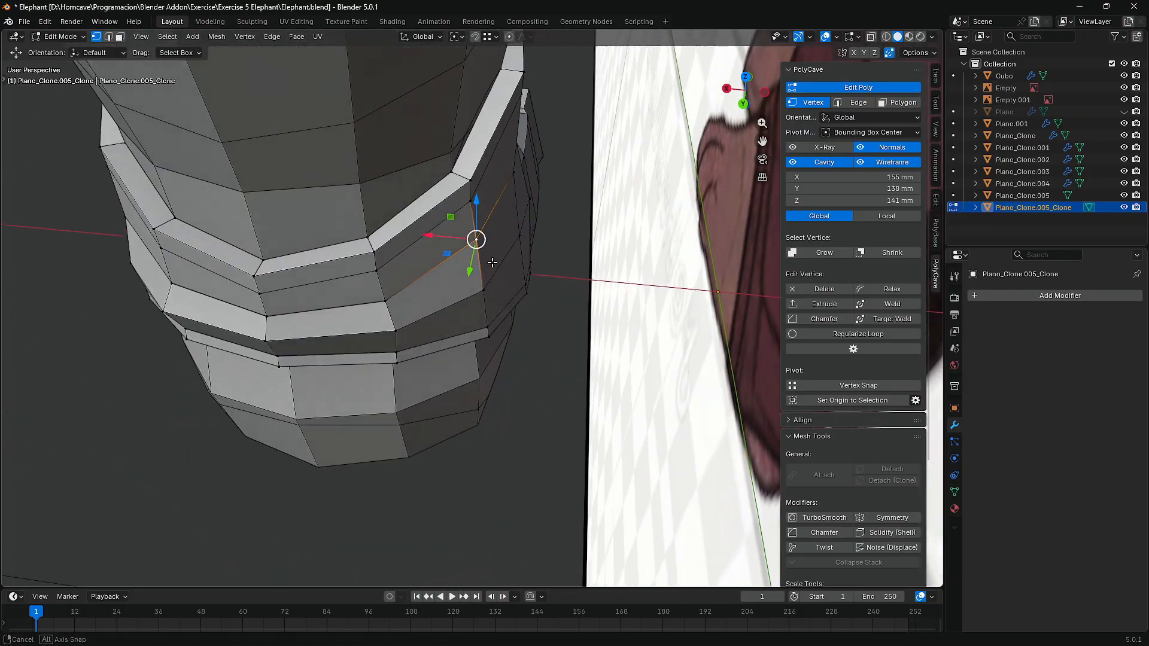
drag(443, 255, 437, 256)
middle_drag(437, 256, 479, 280)
- Shift the upper fold's vertex on the outer side of the ankle wrap horizontally and lower it about 2.75 mm
click(356, 346)
drag(340, 367, 339, 371)
middle_drag(338, 370, 434, 320)
scroll(433, 320, down, 2)
scroll(412, 306, up, 2)
drag(406, 301, 406, 305)
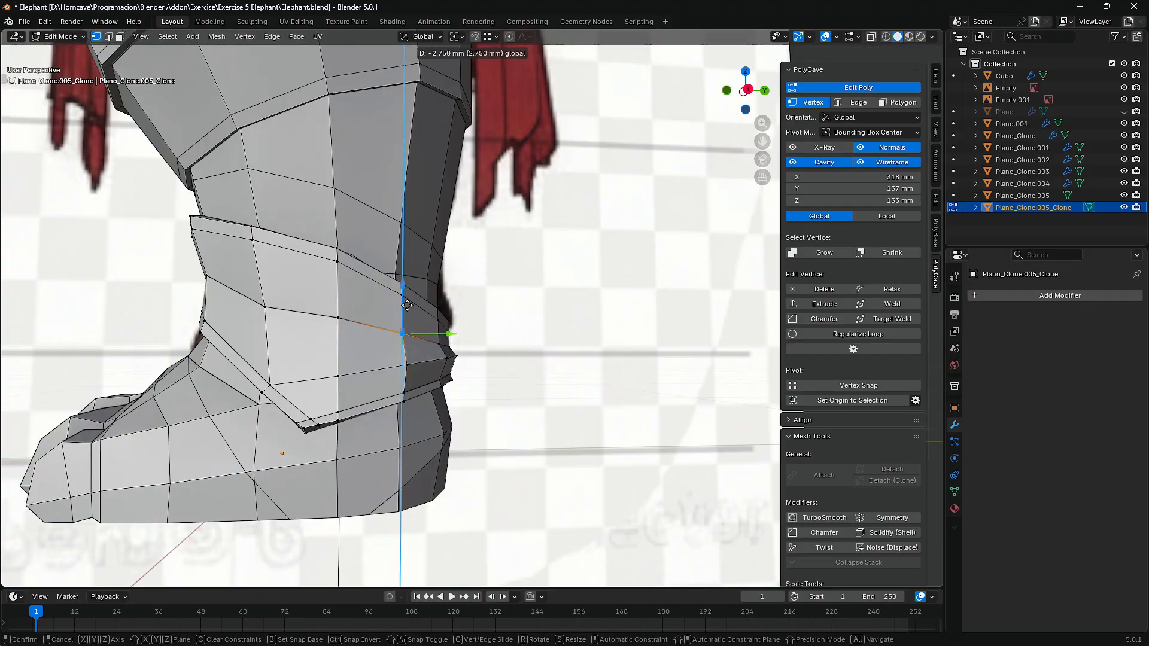
middle_drag(351, 312, 296, 296)
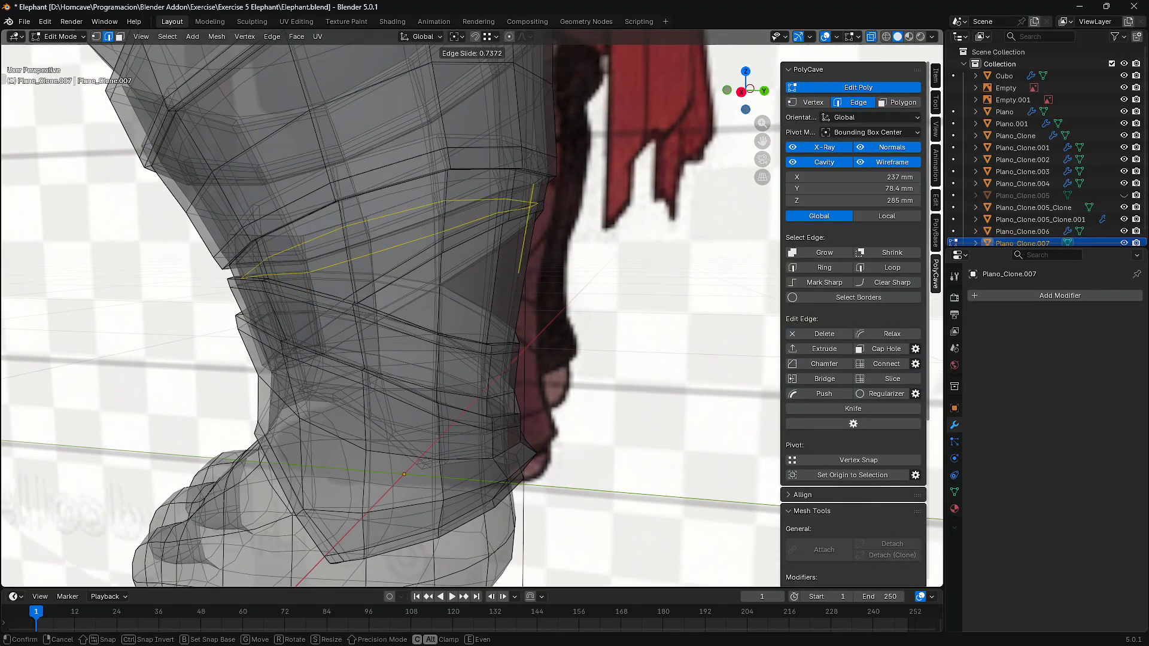
- Add supporting edge loops near the upper and lower rims of the lower shin wrap, using slide factors of 0.860 and -0.924
click(895, 295)
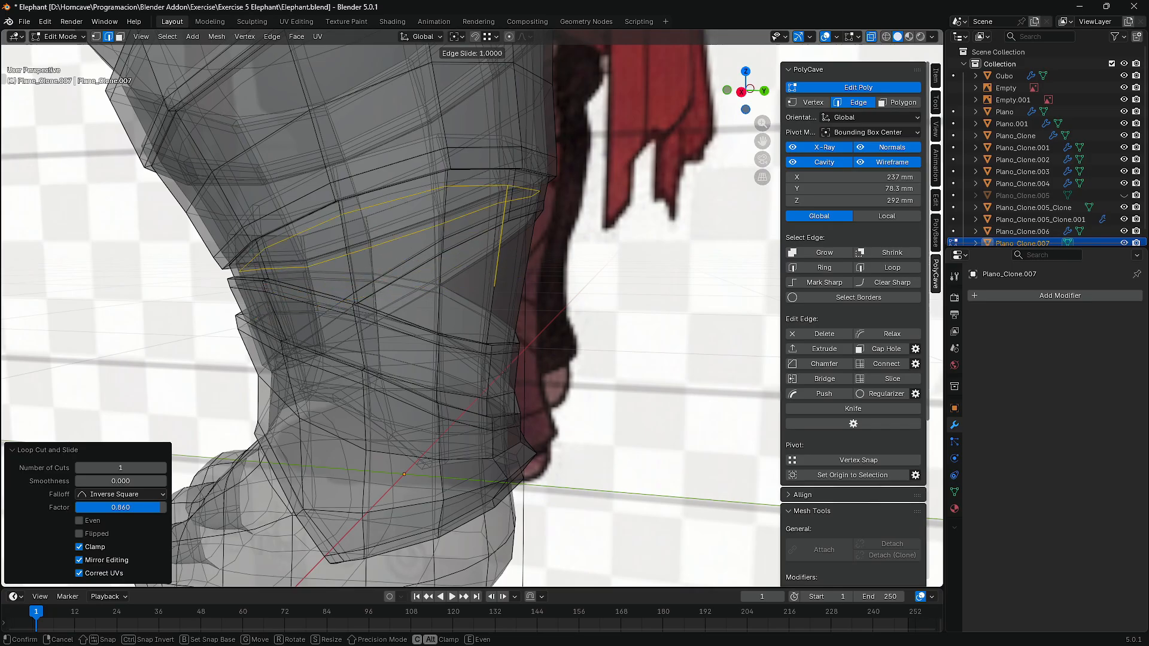
click(471, 299)
middle_drag(471, 299, 466, 278)
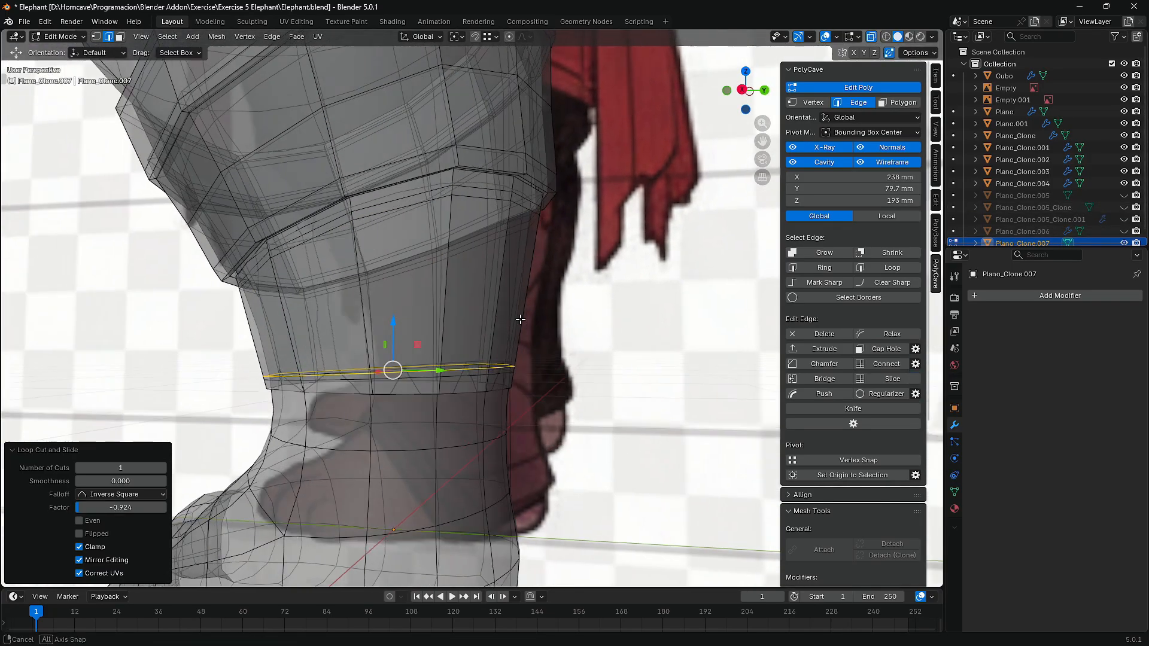
- Delete the narrow rings of faces along the upper and lower rims of the lower shin wrap
key(3)
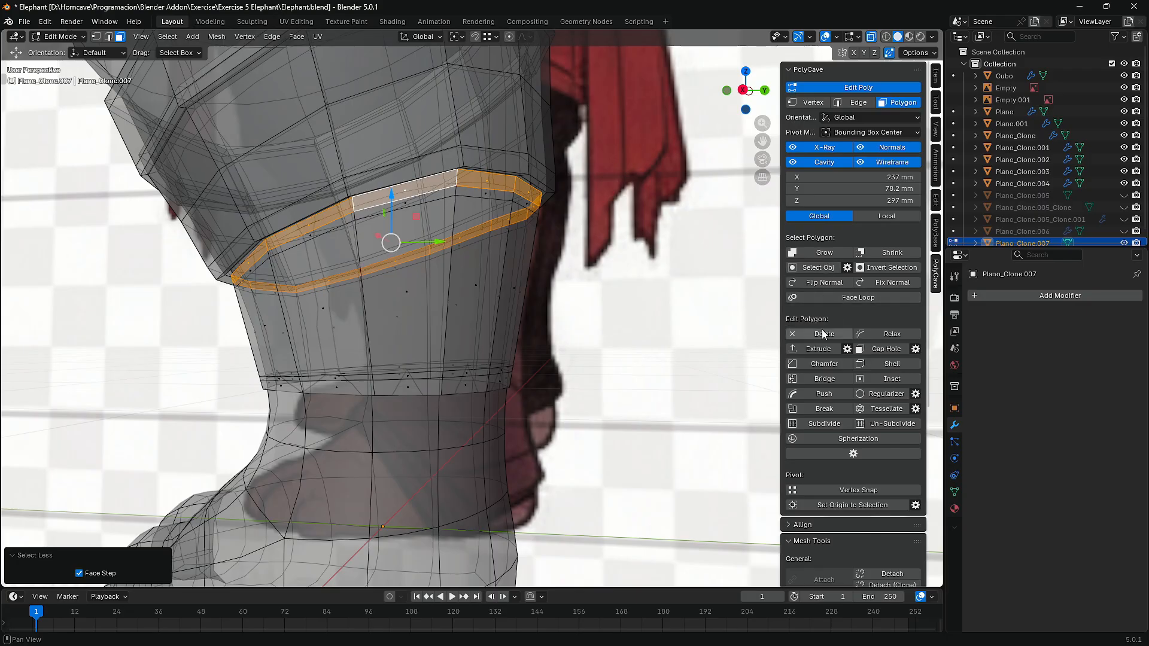
click(821, 334)
click(466, 385)
shift+click(408, 387)
click(830, 253)
click(878, 254)
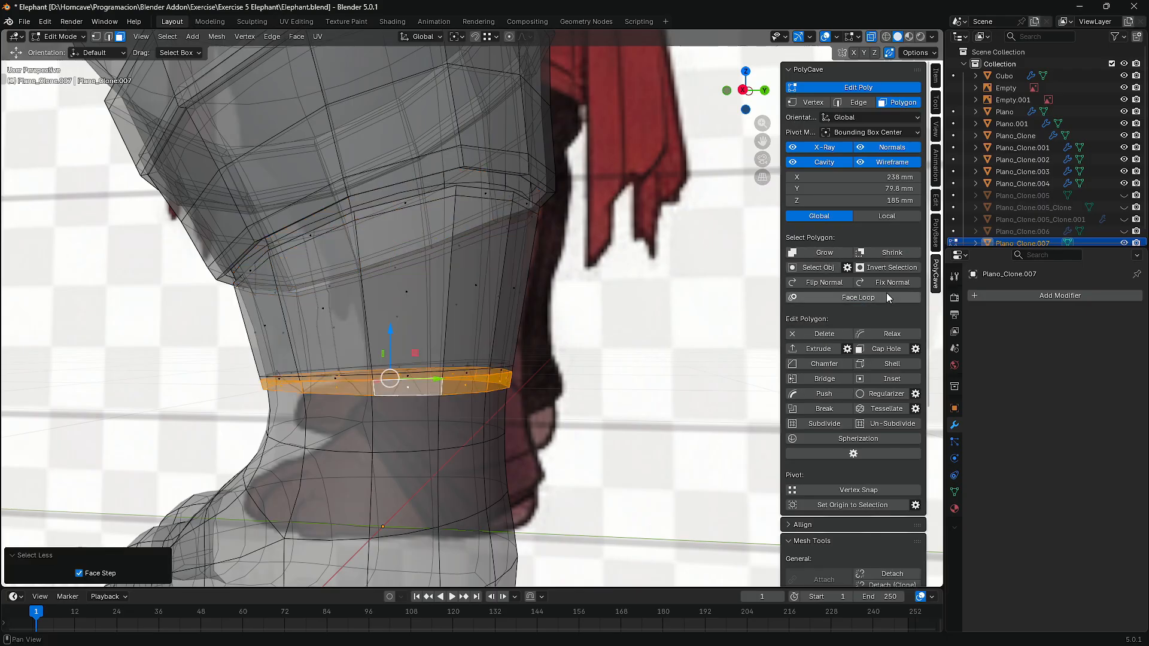
click(822, 333)
- Raise the lower rim's edge loop on the shin wrap slightly and lower the upper rim's edge loop slightly
middle_drag(448, 308, 575, 318)
click(856, 104)
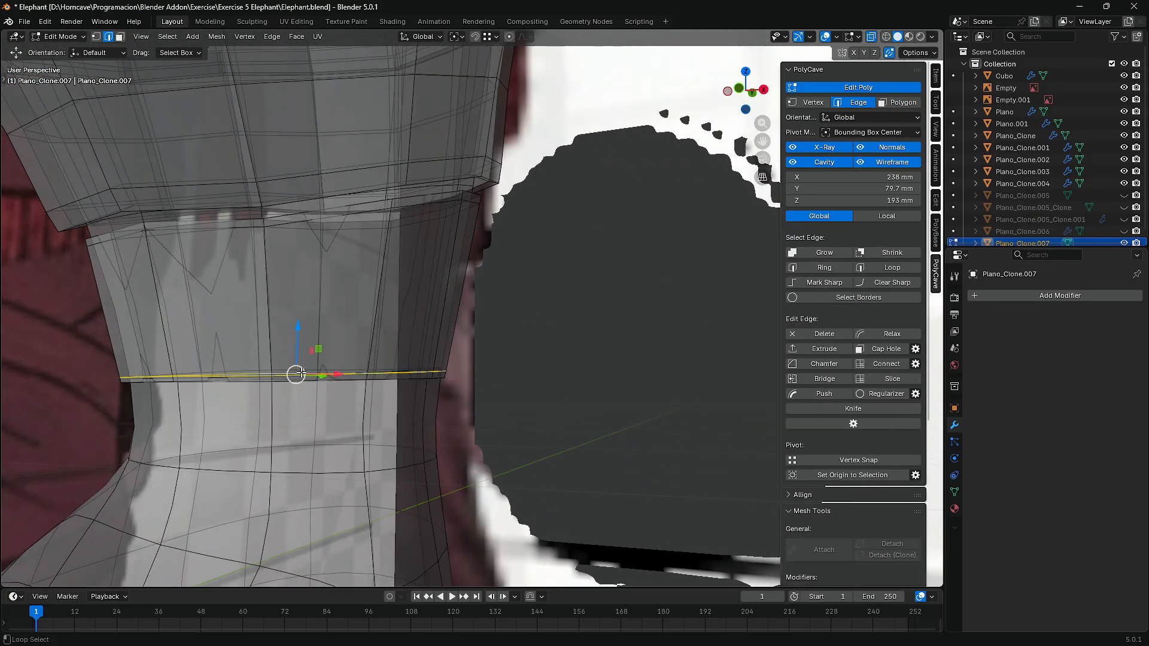
drag(298, 335, 299, 320)
middle_drag(300, 319, 134, 401)
scroll(182, 341, down, 3)
scroll(444, 316, up, 2)
alt+click(495, 223)
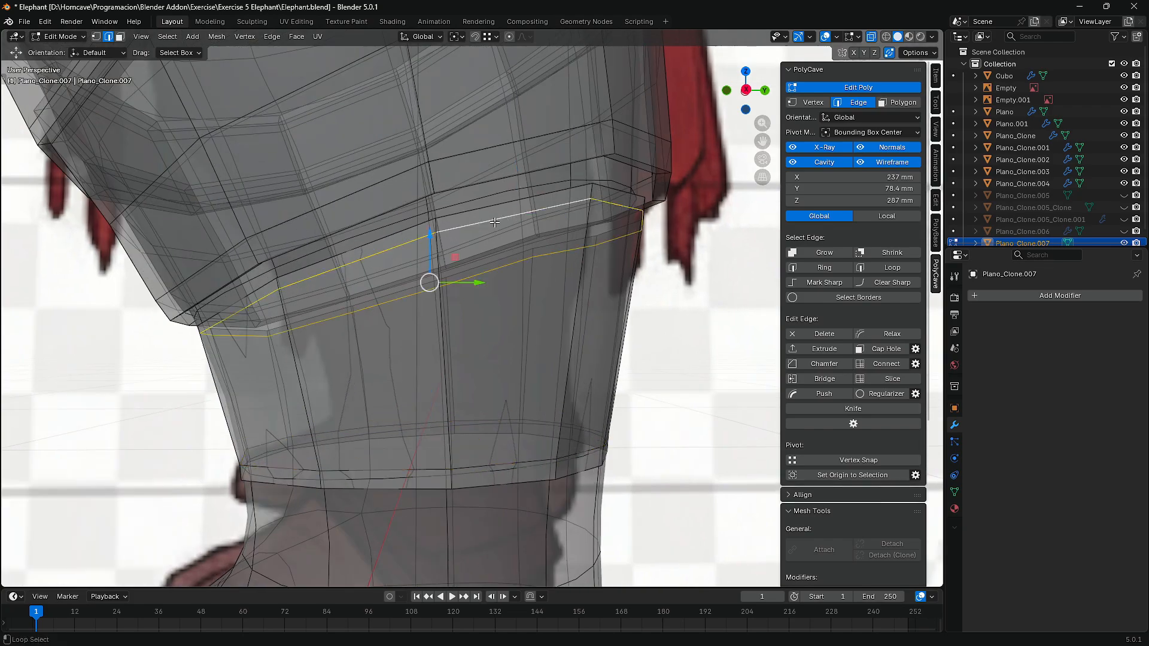
drag(430, 251, 429, 258)
- Finish editing the shin wrap, unhide the surrounding leg and wrap objects, and turn off X-ray display
click(825, 89)
scroll(512, 260, down, 3)
drag(1123, 196, 1123, 232)
middle_drag(444, 251, 412, 239)
key(alt+z)
mouse_move(413, 239)
middle_down()
mouse_move(339, 209)
mouse_move(431, 239)
middle_up()
scroll(575, 286, up, 2)
middle_drag(574, 286, 509, 281)
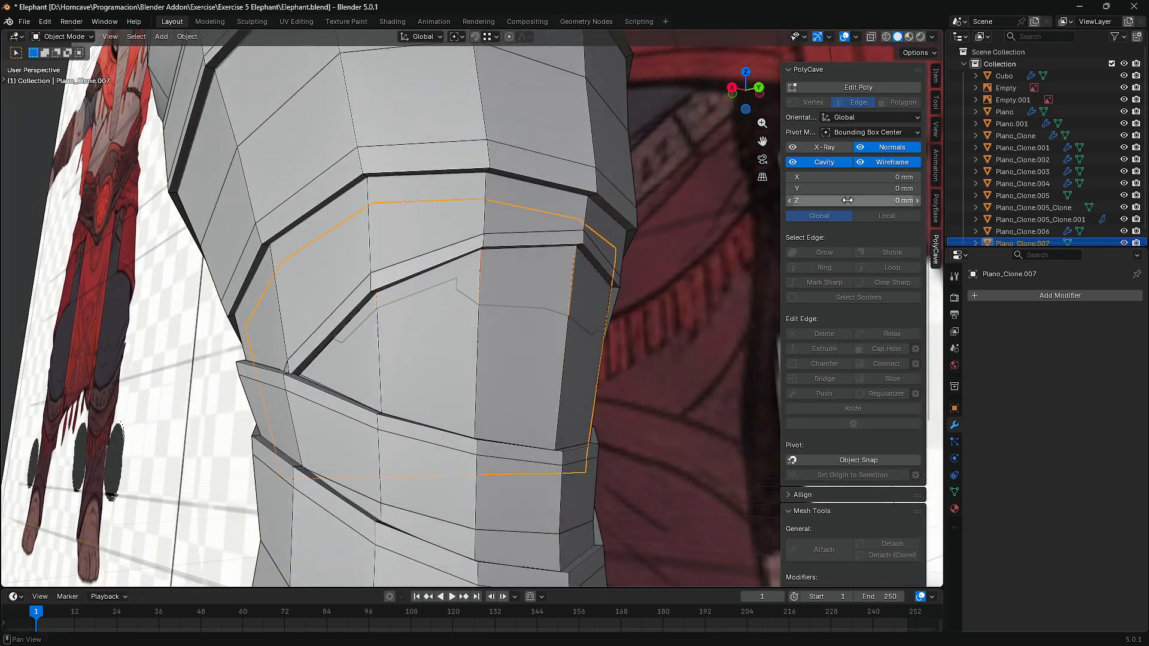
- Add a Solidify modifier to the lower shin wrap, raise its offset, and set the thickness to 5 mm
scroll(847, 200, down, 4)
click(873, 514)
drag(1080, 363, 1118, 363)
click(1098, 348)
text(5)
key(Return)
- Open the ankle wrap for vertex editing and pull two vertices on its back upper edge outward
middle_drag(347, 302, 318, 329)
click(323, 334)
scroll(816, 120, up, 4)
click(823, 88)
click(811, 102)
middle_drag(521, 269, 449, 293)
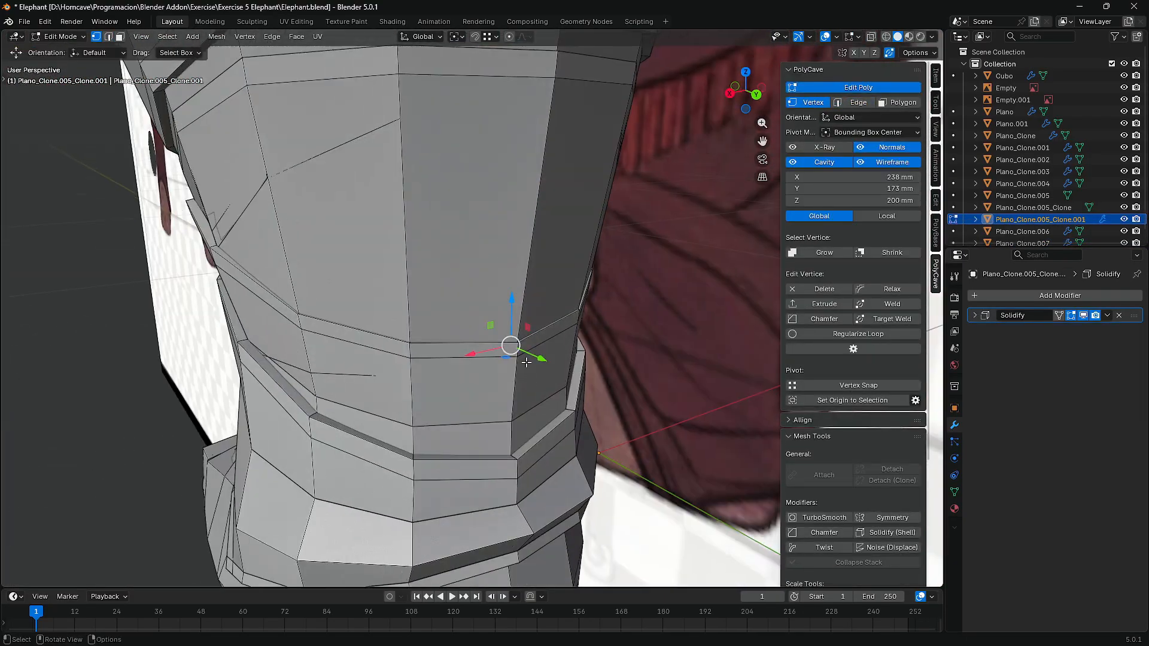
drag(540, 358, 551, 364)
click(410, 343)
middle_drag(422, 338, 413, 359)
drag(411, 360, 413, 369)
- Adjust the next two upper-edge vertices of the ankle wrap, working from its back toward the outer side
middle_drag(283, 341, 338, 323)
shift+middle_drag(338, 323, 454, 350)
click(463, 337)
drag(466, 350, 465, 354)
middle_drag(382, 311, 359, 320)
click(320, 271)
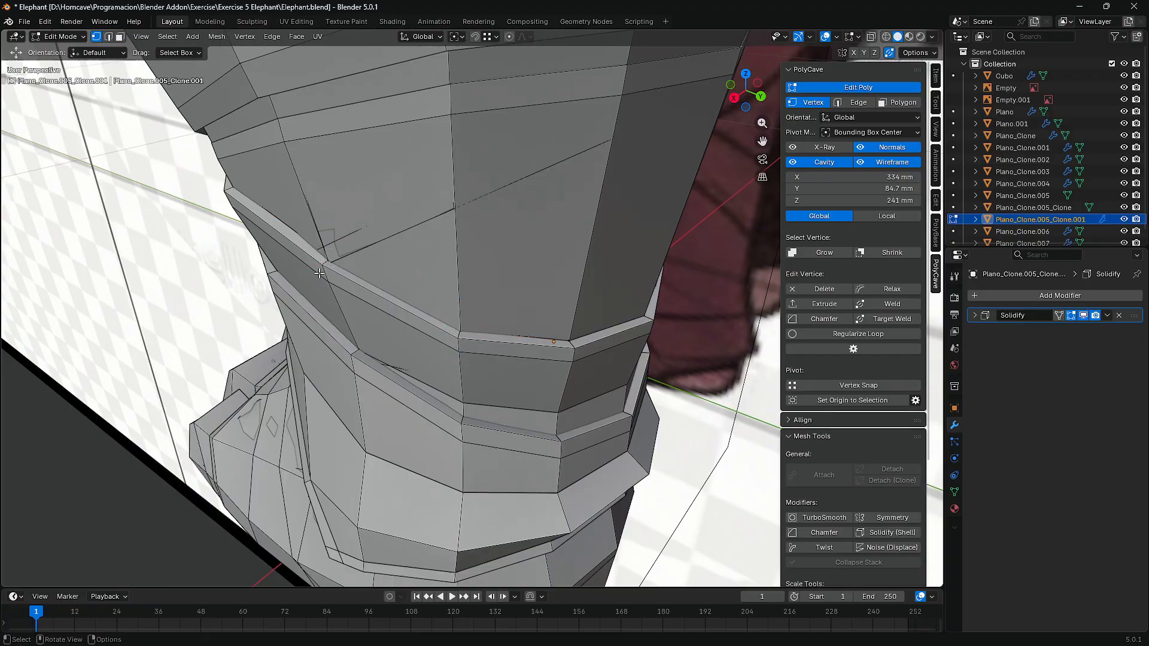
middle_drag(319, 273, 326, 263)
drag(322, 283, 324, 286)
- Nudge two more upper-edge vertices around the ankle wrap to complete its fit over the shin
middle_drag(622, 442, 497, 437)
click(377, 365)
middle_drag(359, 359, 350, 380)
drag(345, 381, 346, 388)
middle_drag(514, 365, 442, 317)
click(362, 315)
middle_drag(362, 317, 347, 353)
drag(327, 333, 328, 339)
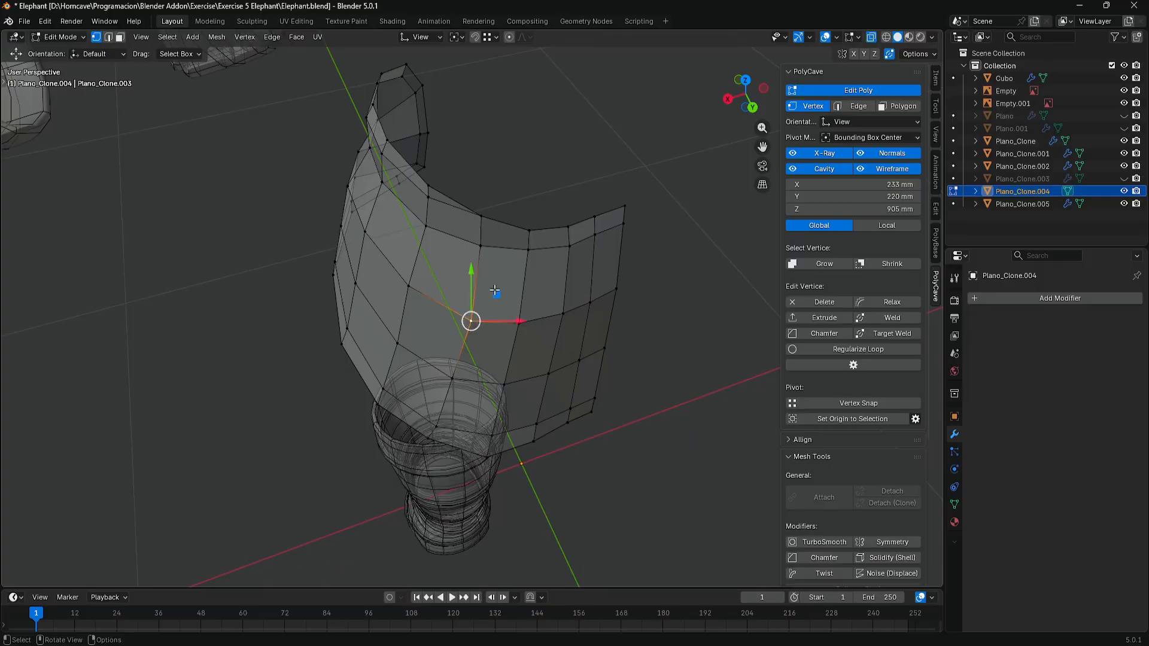
- Nudge a vertex in the hip panel's mesh and adjust its upper border beside the straight edge with vertex snapping
drag(486, 288, 487, 287)
click(646, 317)
middle_drag(646, 317, 582, 288)
middle_drag(509, 290, 569, 296)
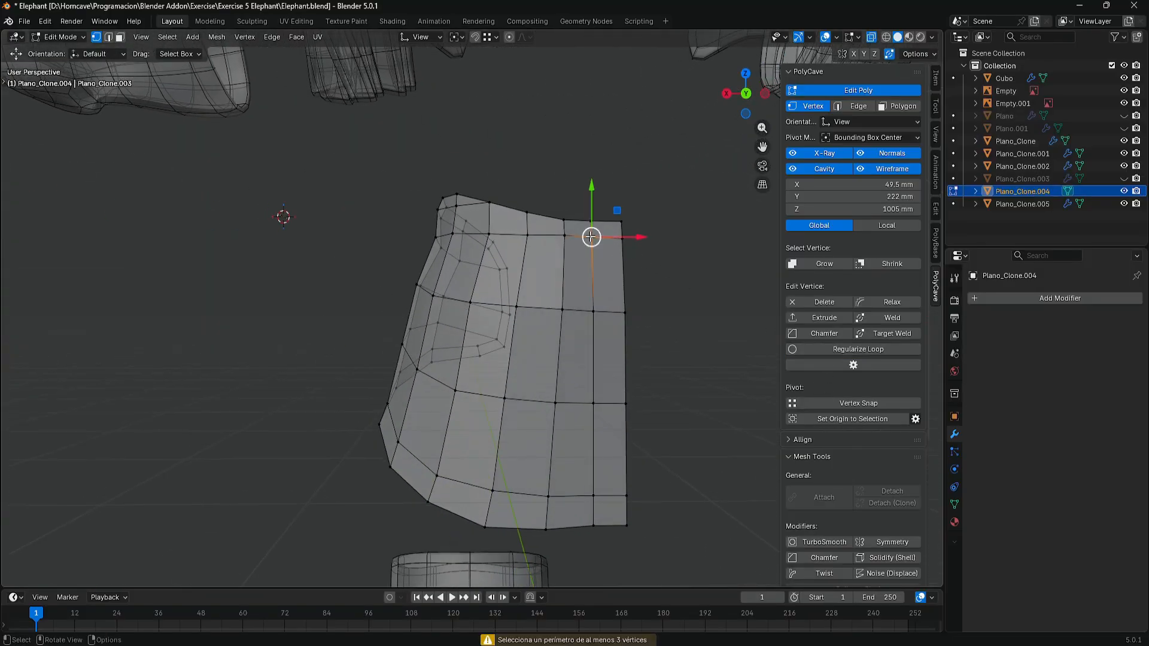
drag(590, 237, 529, 481)
click(860, 404)
click(591, 222)
click(829, 402)
- Shift three vertices in the hip panel's last inner column toward the straight edge to even out the spacing
middle_drag(534, 478, 518, 450)
drag(578, 490, 594, 491)
click(554, 405)
drag(584, 403, 598, 404)
click(555, 319)
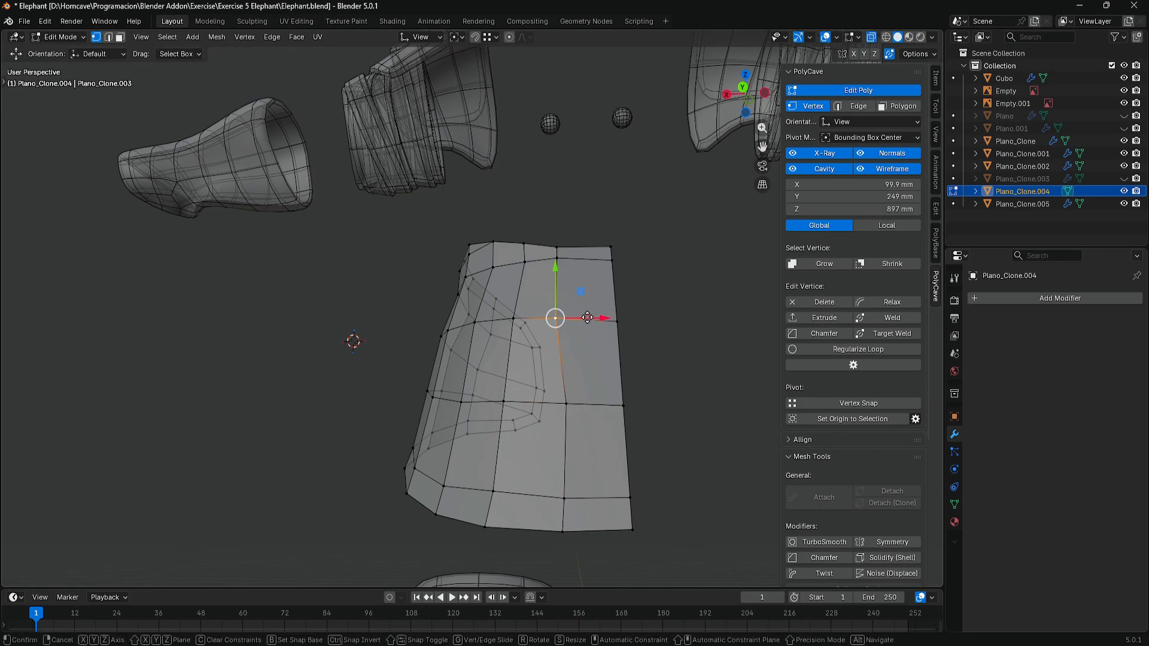
drag(588, 318, 598, 318)
- Adjust two second-row vertices on the hip panel's outer side, shifting one about 4.2 mm sideways and lowering the other about 6.3 mm
middle_drag(544, 265, 648, 311)
click(434, 283)
drag(476, 283, 473, 283)
drag(454, 259, 454, 263)
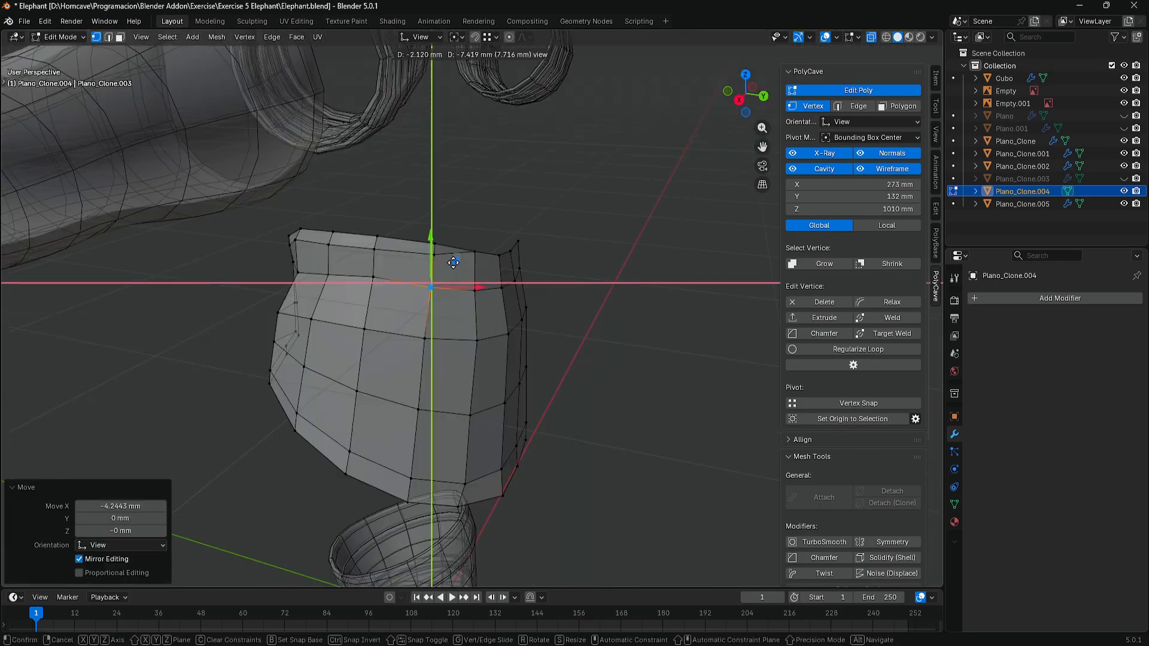
middle_drag(452, 264, 502, 261)
click(371, 279)
drag(372, 234, 372, 238)
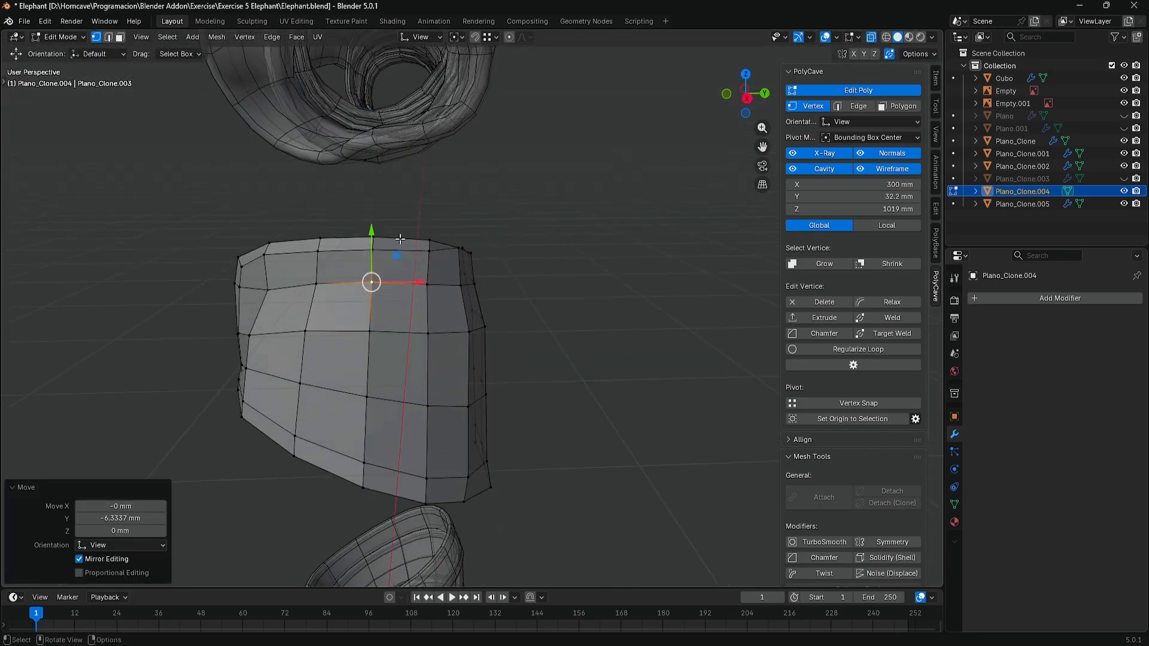
- Cut new edges along the hip panel's upper band with the Knife and dissolve the surplus edges
click(421, 239)
middle_drag(283, 272, 365, 289)
middle_drag(216, 269, 823, 271)
key(2)
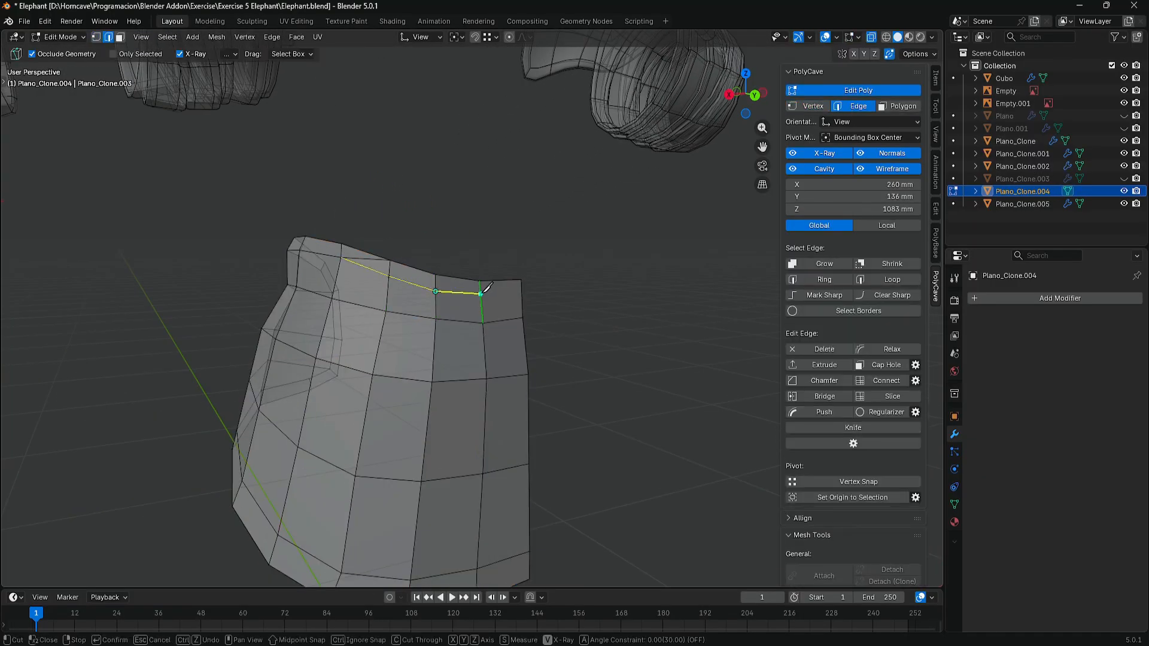
key(Return)
scroll(522, 294, down, 4)
middle_drag(461, 293, 649, 298)
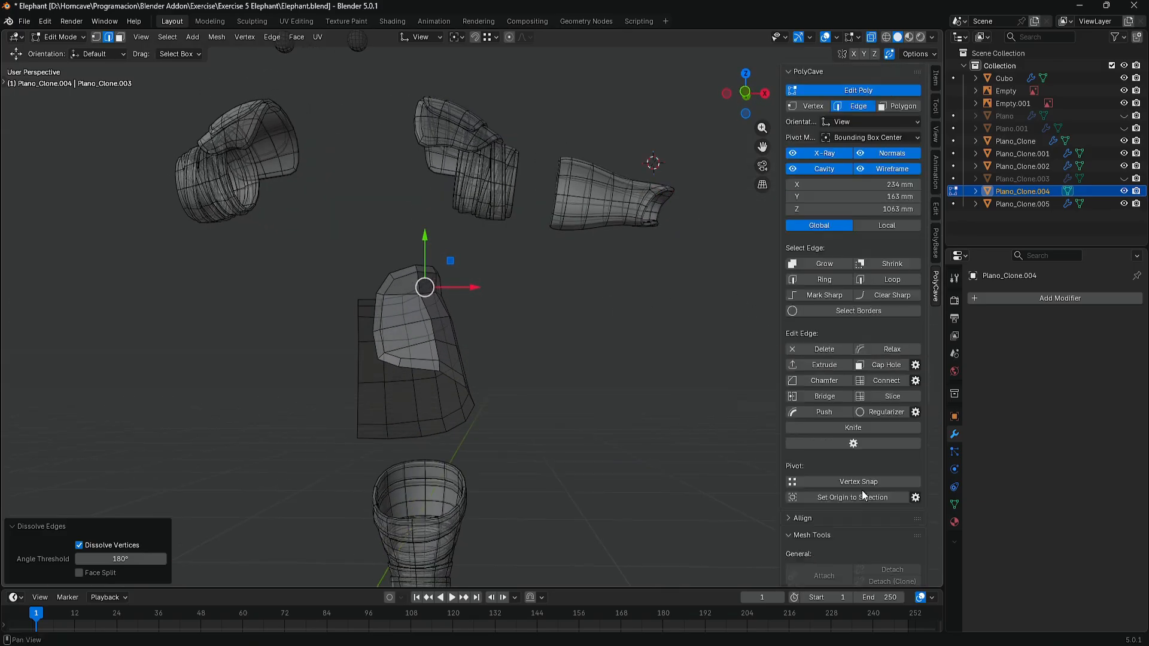
scroll(862, 494, down, 6)
click(878, 424)
scroll(880, 424, down, 1)
click(880, 467)
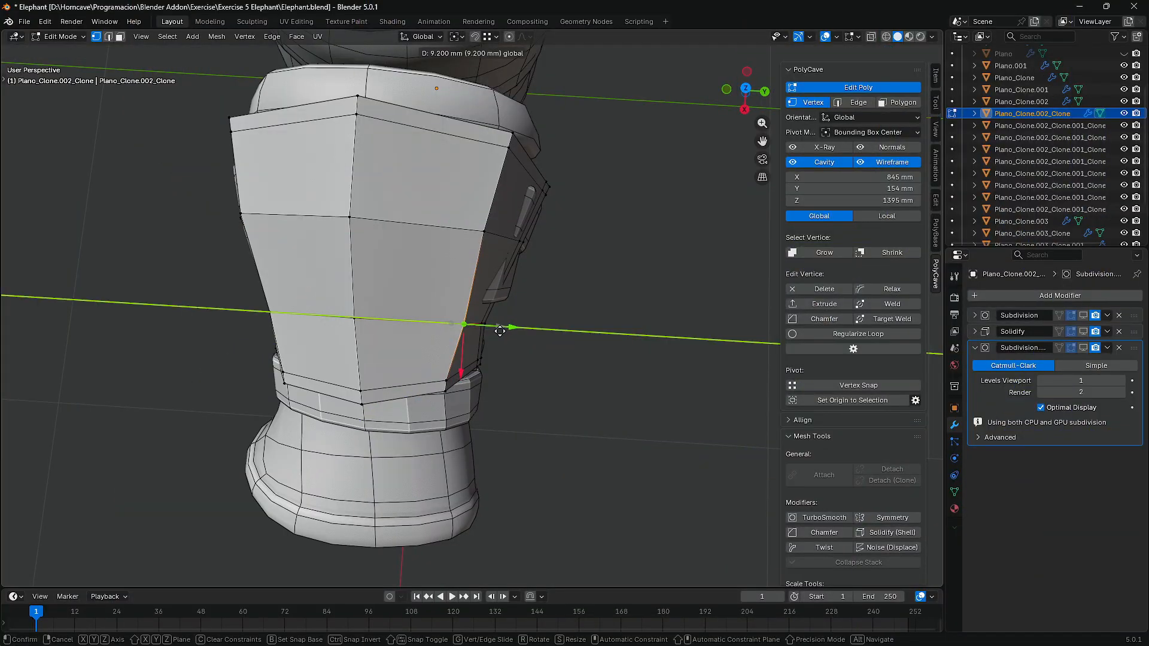
- Move two vertices on the rear side of the forearm guard outward in Y by about 9.2 mm and 2.9 mm
drag(497, 331, 498, 331)
click(485, 231)
drag(531, 235, 536, 235)
middle_drag(536, 236, 477, 176)
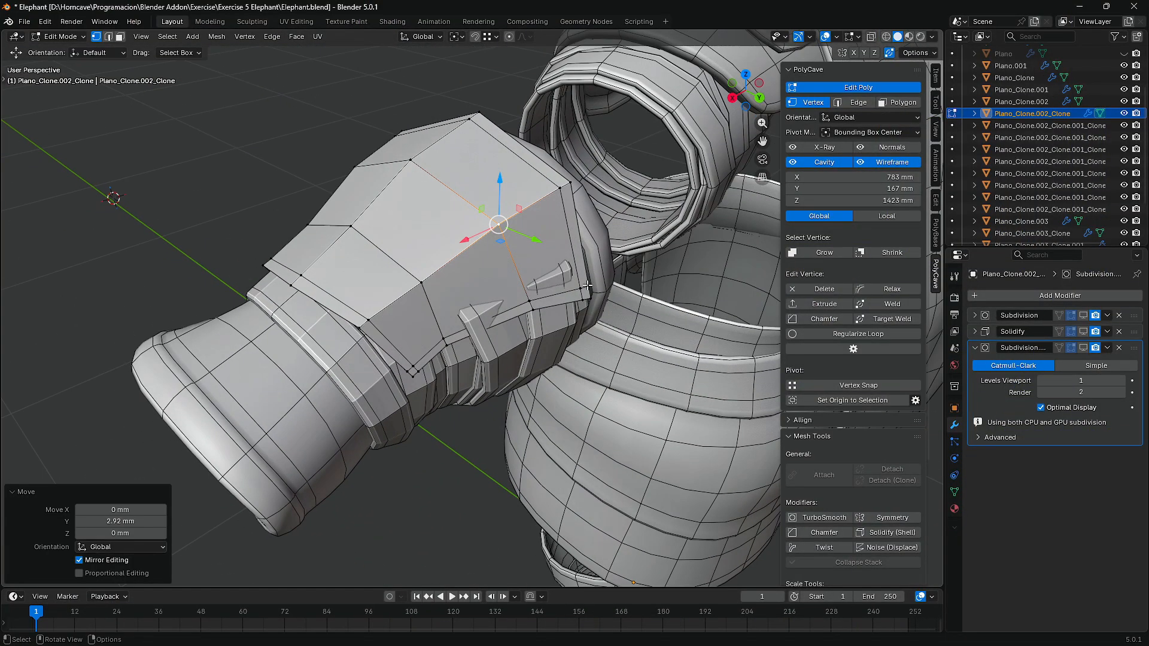
- Shift the forearm guard's rear corner vertices near the elbow about 3 mm in Y and offset the neighbouring edge vertices
drag(619, 317, 573, 275)
middle_drag(573, 275, 609, 280)
drag(622, 299, 627, 300)
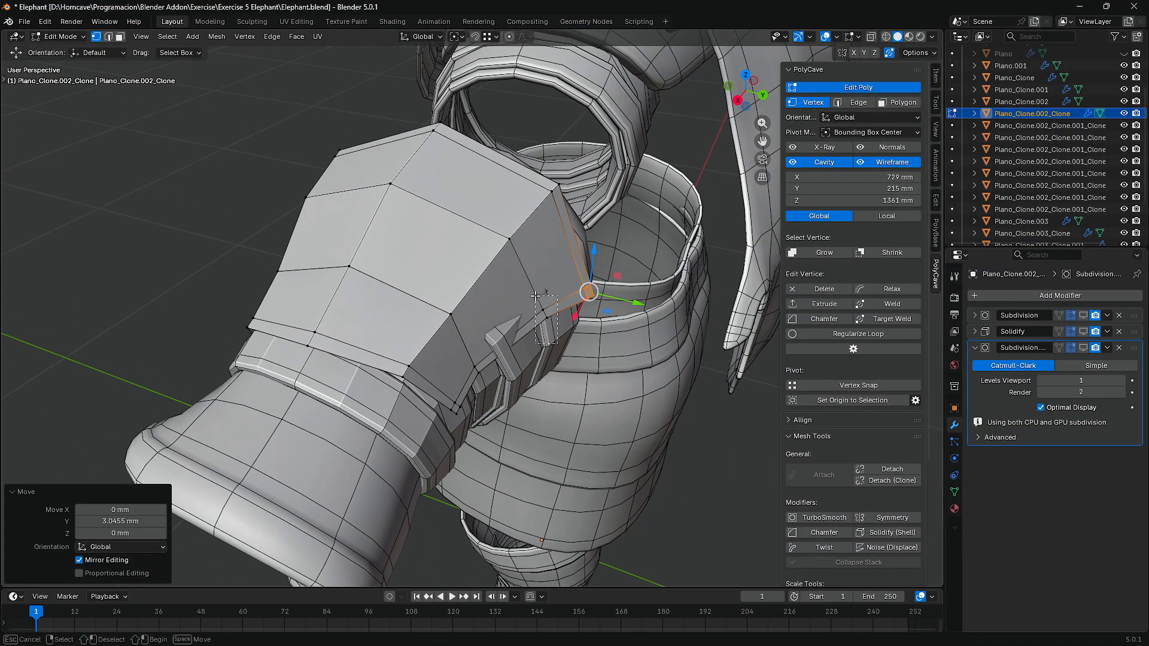
drag(534, 296, 534, 294)
drag(581, 322, 585, 323)
- Adjust the rear edge vertices of the forearm guard toward its wrist end
drag(499, 395, 465, 358)
middle_drag(465, 358, 500, 361)
drag(513, 370, 458, 380)
middle_drag(459, 380, 590, 314)
drag(294, 365, 294, 365)
middle_drag(294, 365, 368, 339)
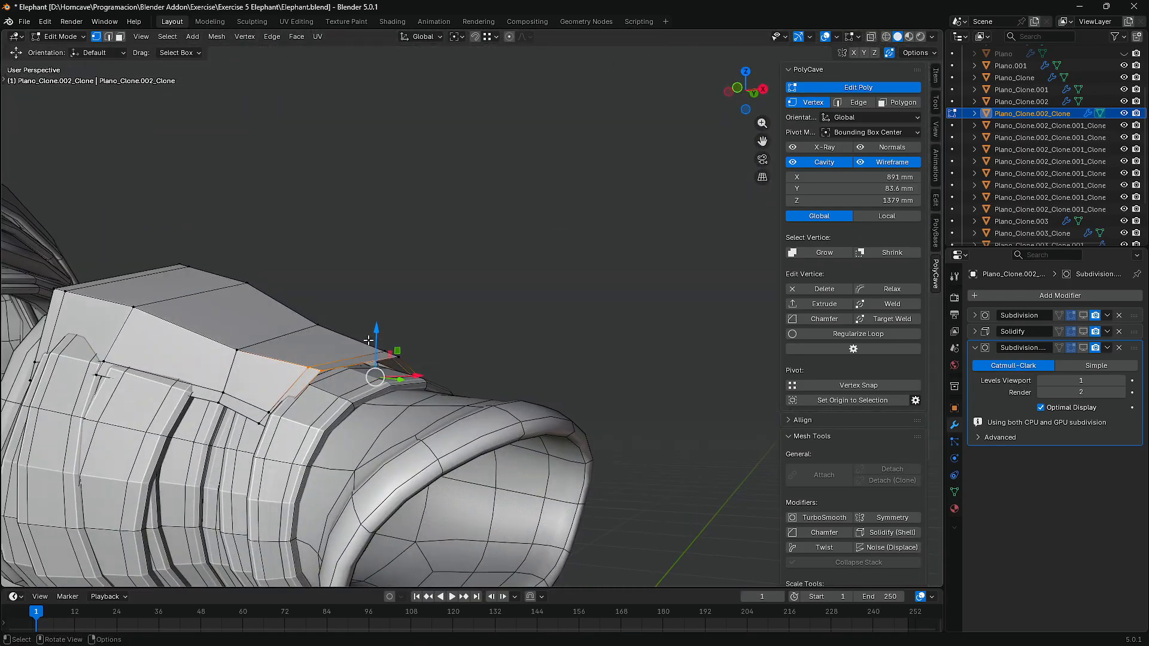
- Move two wrist-end vertices of the forearm guard vertically, lowering one by about 1.5 mm
click(379, 360)
key(g)
key(z)
click(435, 353)
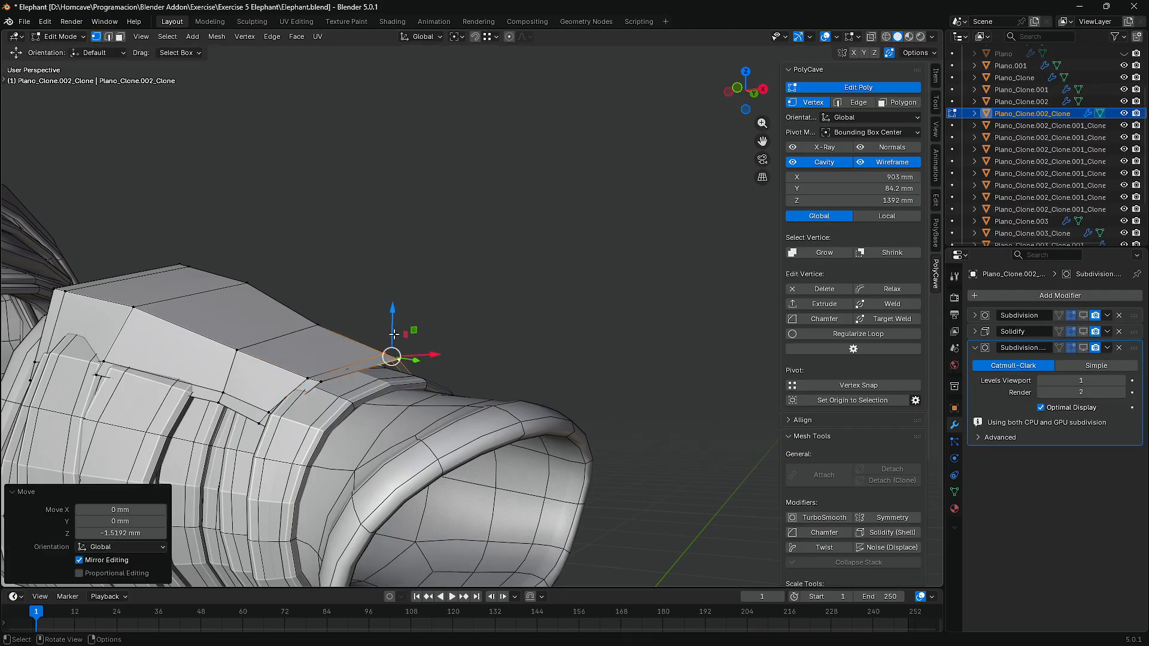
middle_drag(435, 353, 169, 422)
key(g)
key(z)
click(260, 378)
- Shift vertices along the forearm guard's front edge in Y, moving one by about -6.2 mm
click(204, 440)
middle_drag(294, 363, 314, 366)
drag(279, 359, 290, 365)
middle_drag(290, 365, 276, 293)
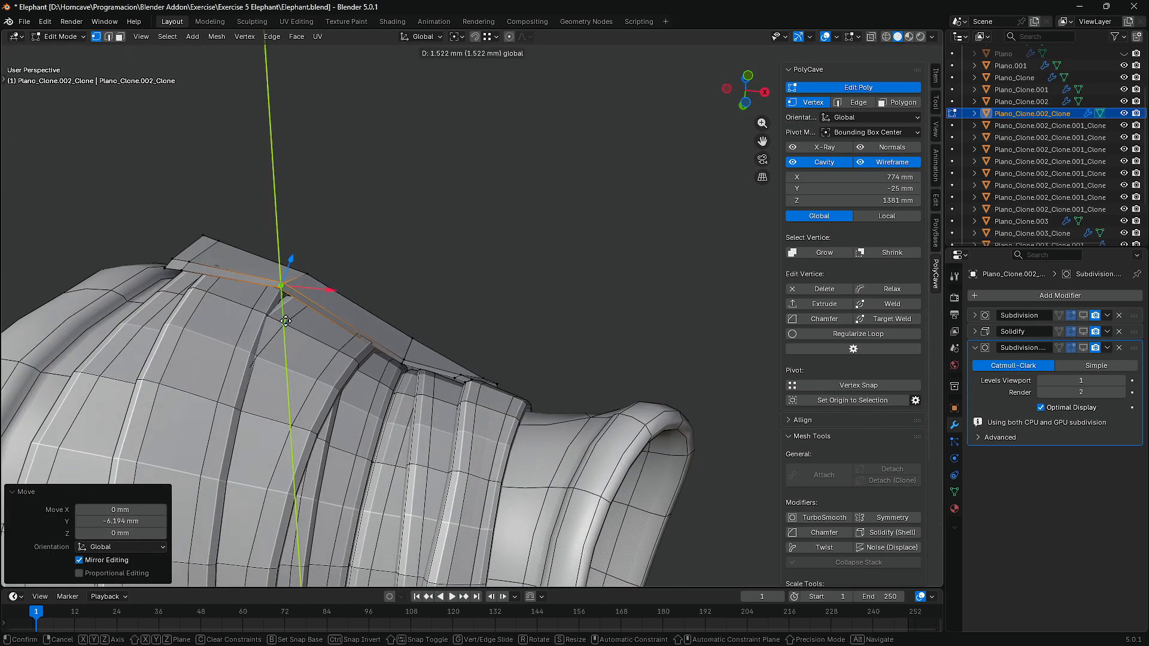
middle_drag(392, 370, 251, 377)
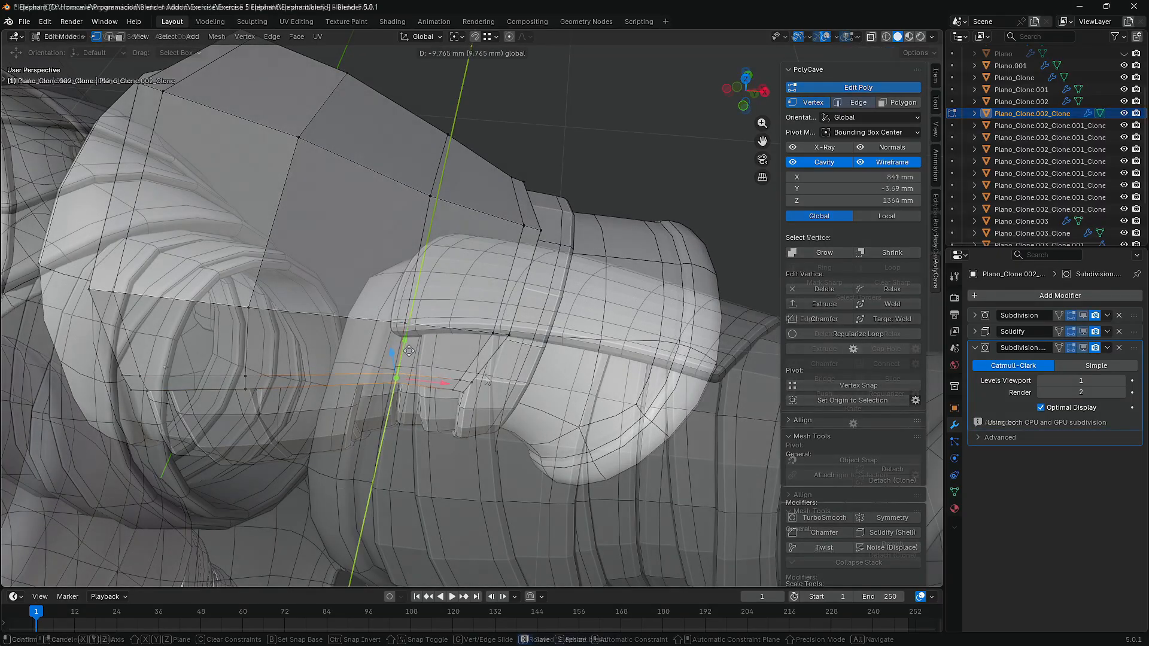
middle_drag(419, 419, 521, 490)
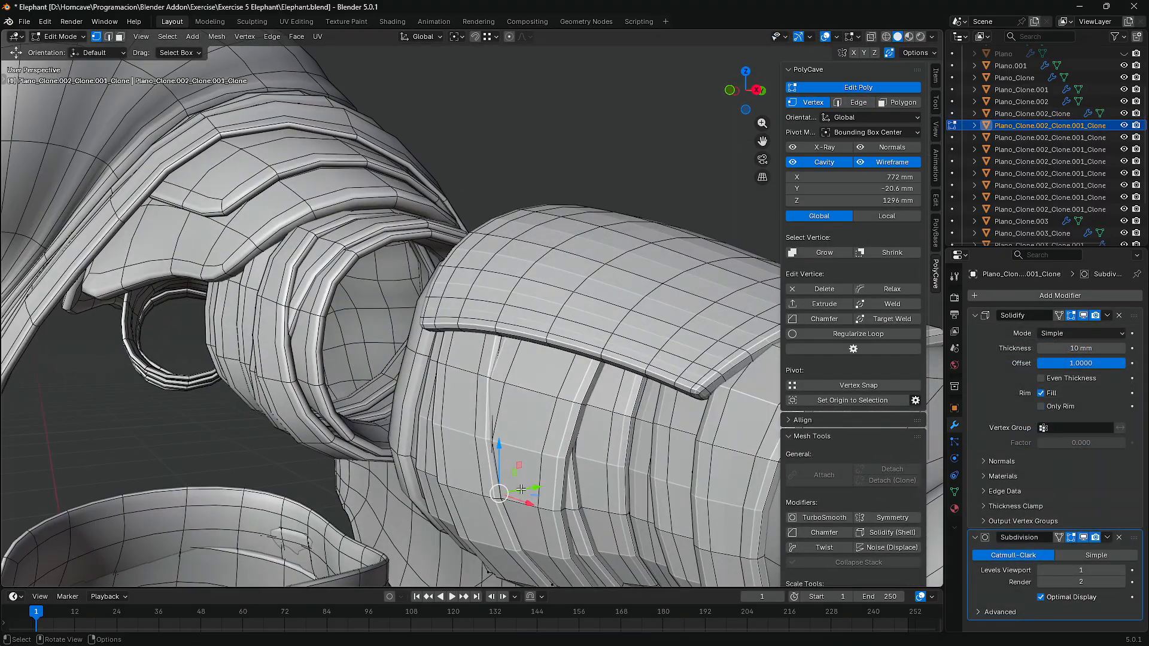
- Reposition the front vertices of the arm bandage beneath the guard, moving one about -4.1 mm in Y and 1.7 mm in Z
drag(512, 492, 511, 492)
middle_drag(509, 478, 565, 482)
click(496, 367)
middle_drag(508, 379, 482, 330)
click(527, 348)
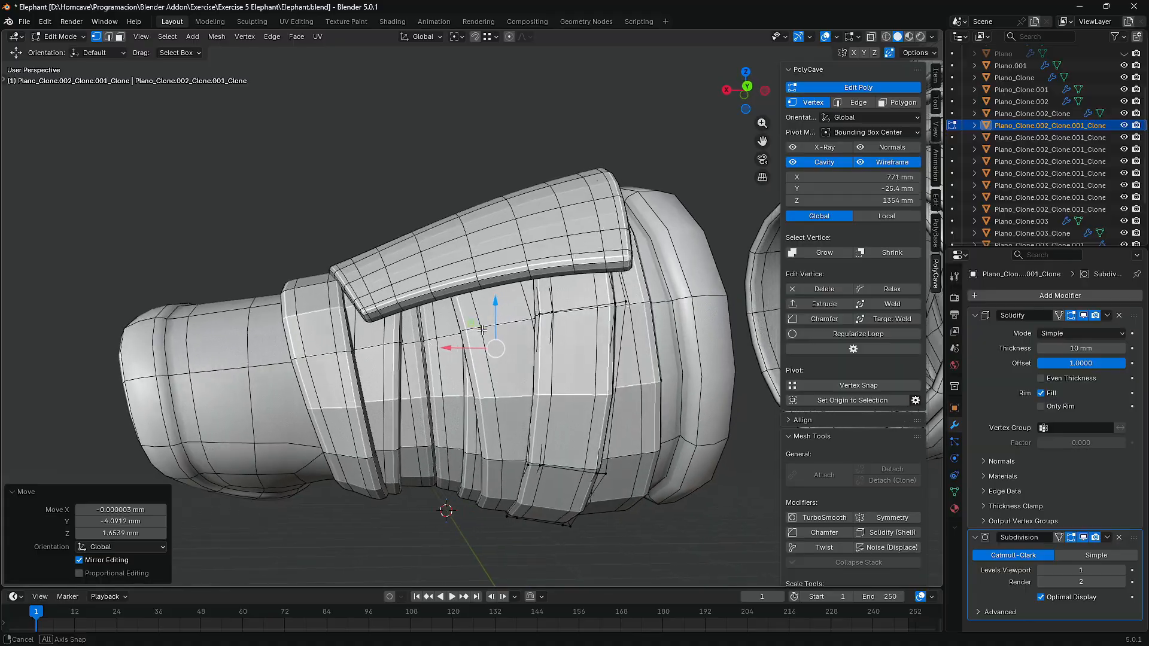
- Finish editing the arm bandage and save the file
click(842, 90)
key(ctrl+s)
middle_drag(538, 299, 723, 354)
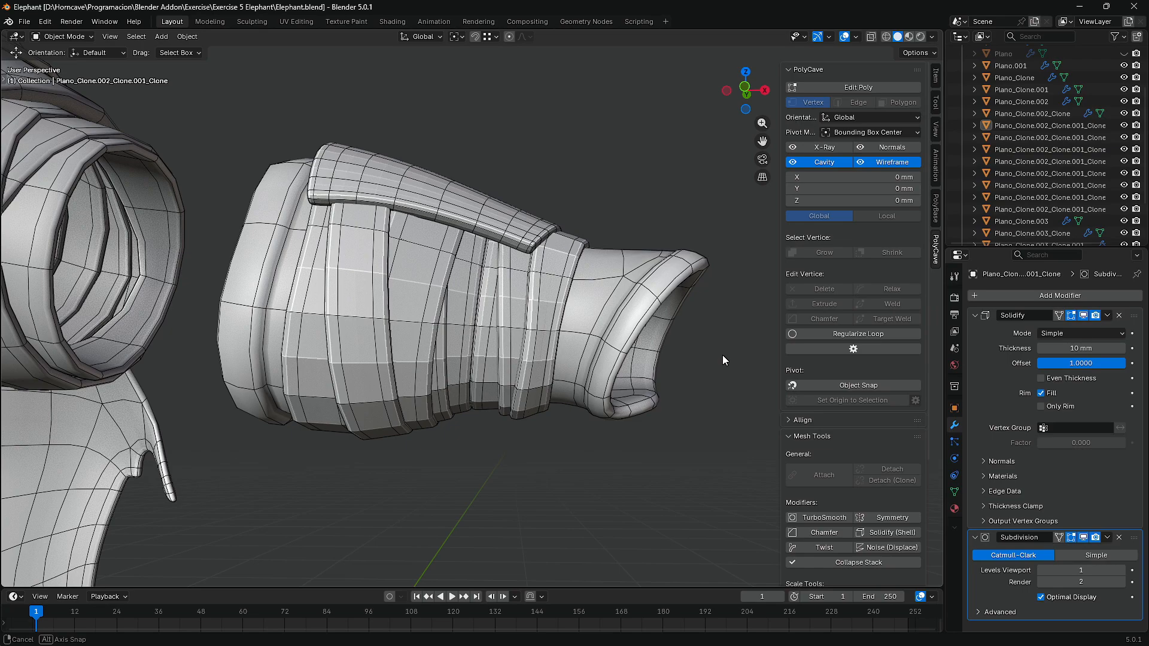
middle_drag(503, 333, 603, 370)
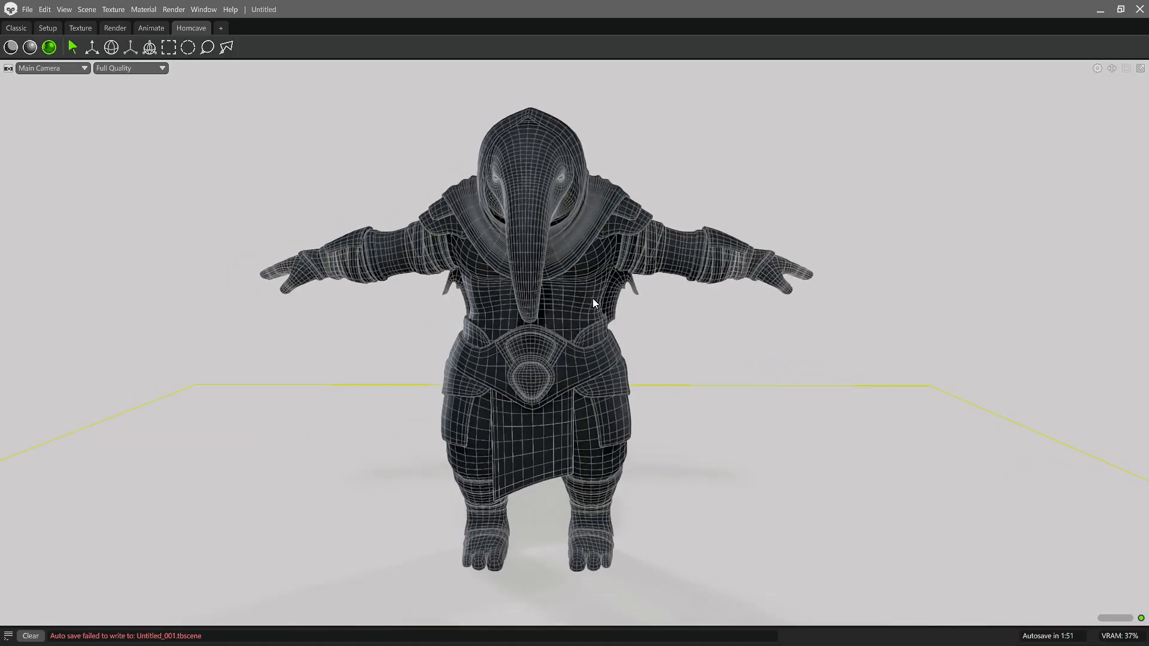
- Switch to Marmoset Toolbag and examine the elephant's wireframe topology from several angles
drag(592, 298, 429, 276)
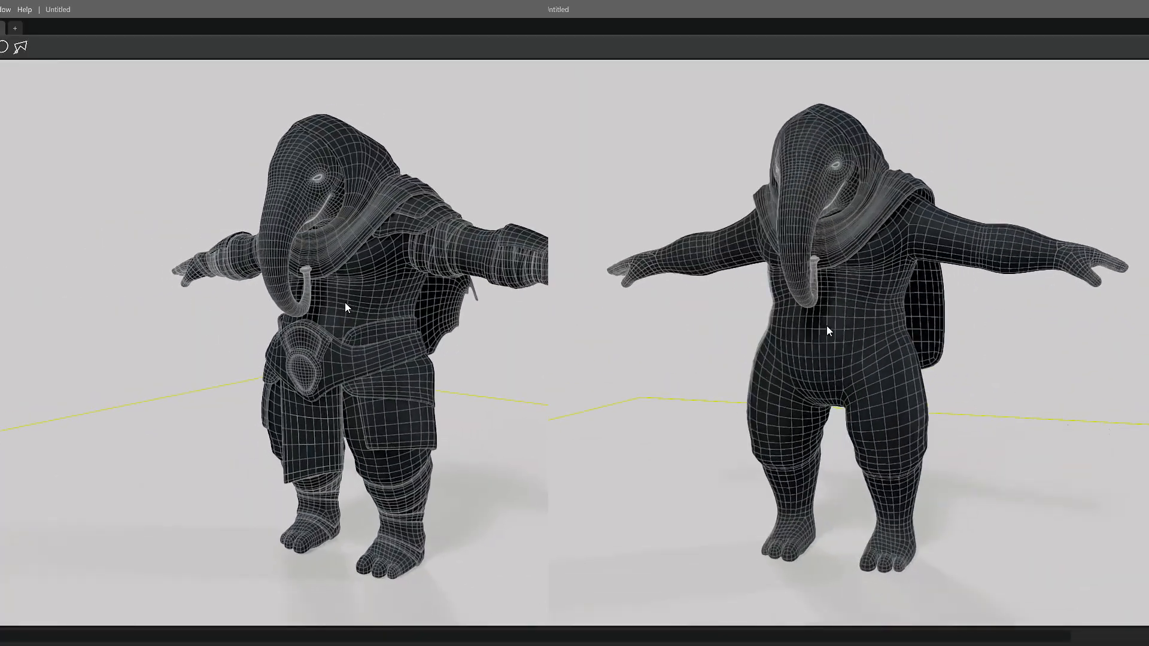
drag(343, 247, 93, 277)
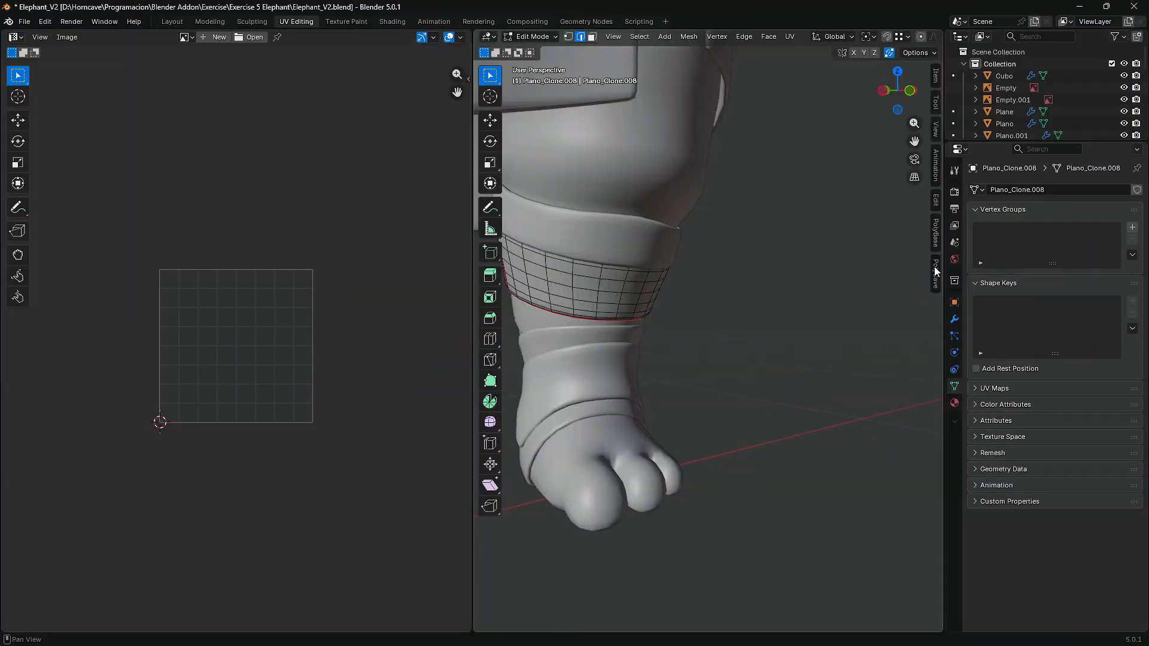
- In Blender's UV Editing workspace, select all linked faces of the shin wrap and unwrap them
click(935, 271)
middle_drag(583, 275, 626, 266)
key(3)
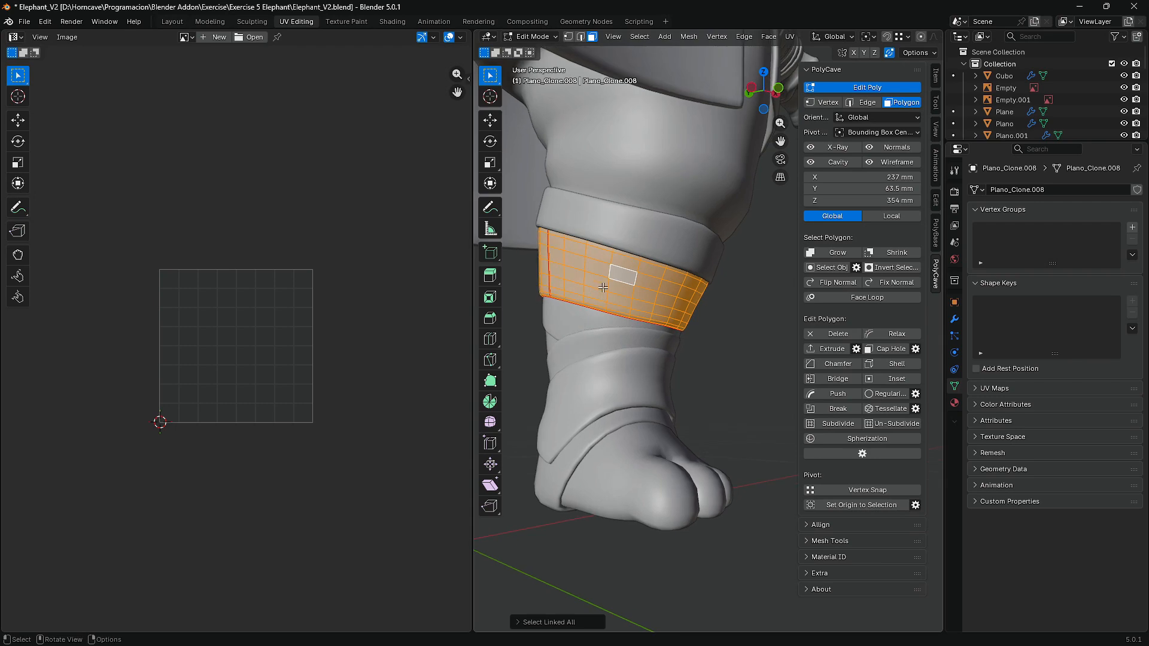
key(u)
click(562, 136)
scroll(217, 317, up, 5)
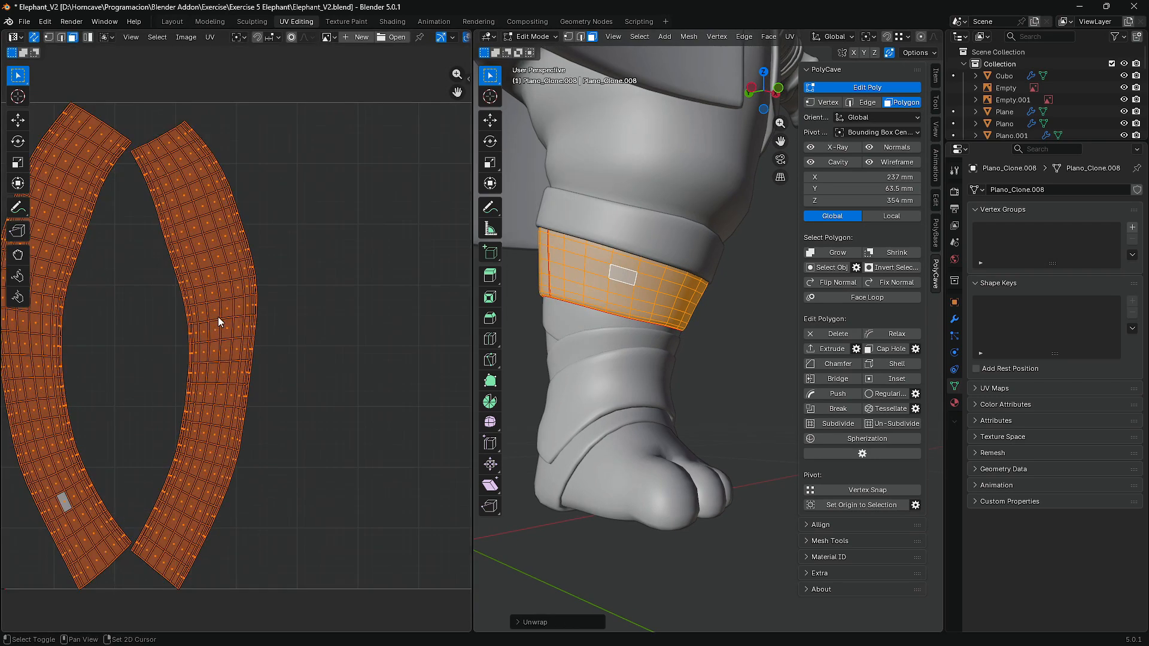
- Unwrap the shin wrap again with alternative unwrapping methods to compare the UV layouts, and clear the selection
key(u)
click(649, 293)
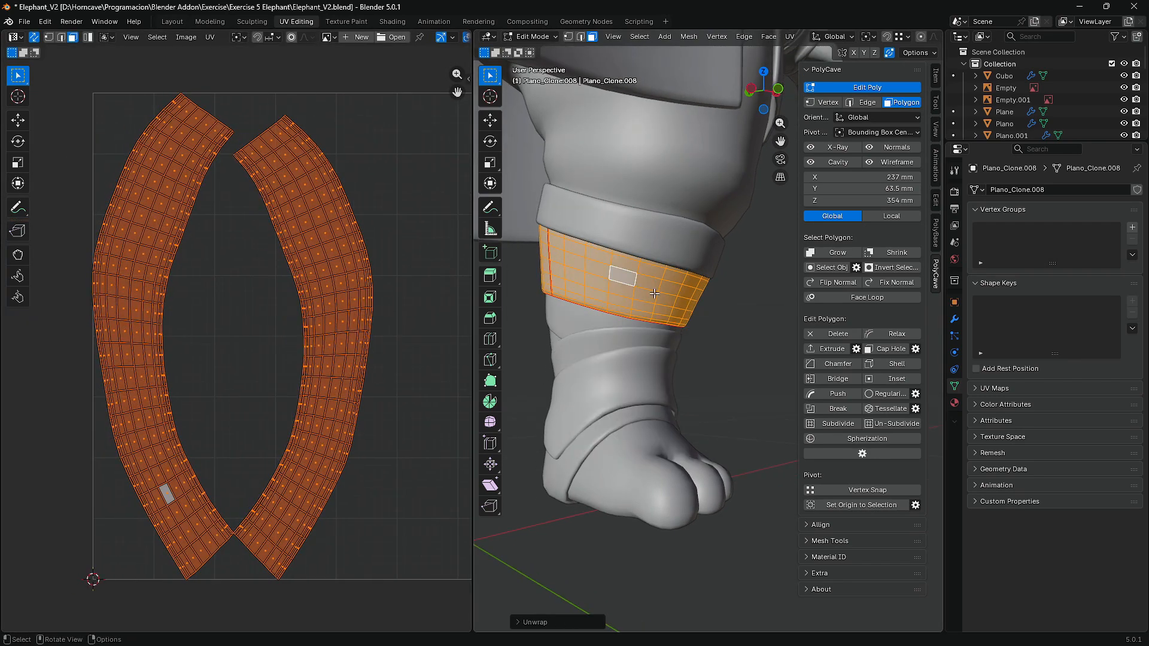
key(u)
click(645, 305)
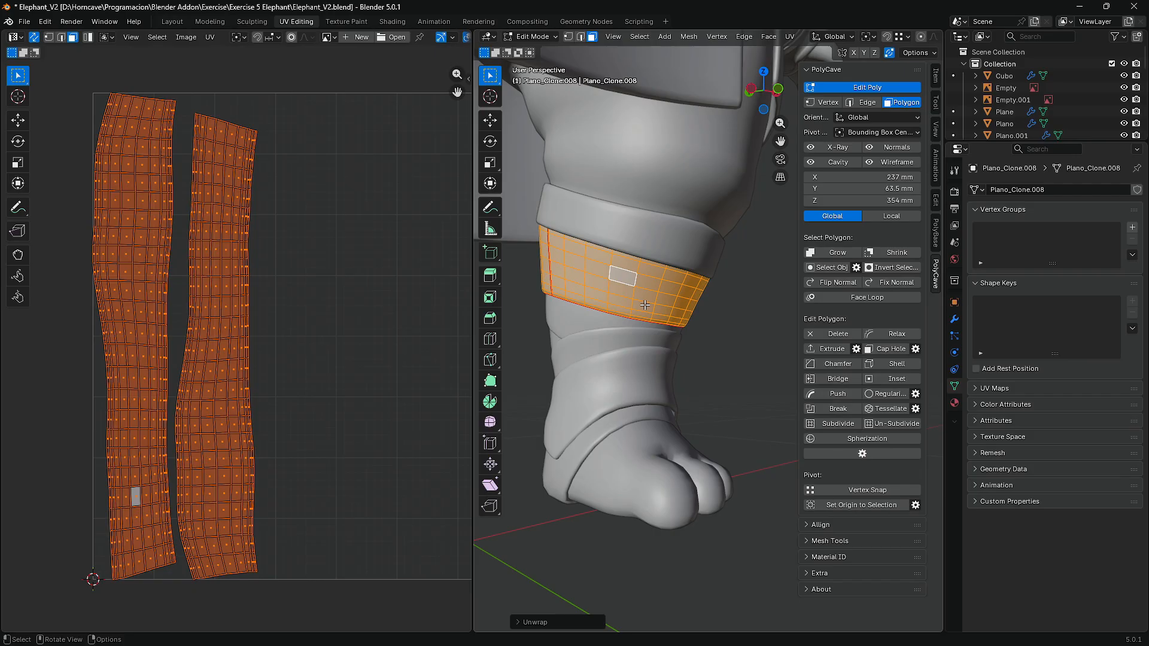
key(u)
key(alt+a)
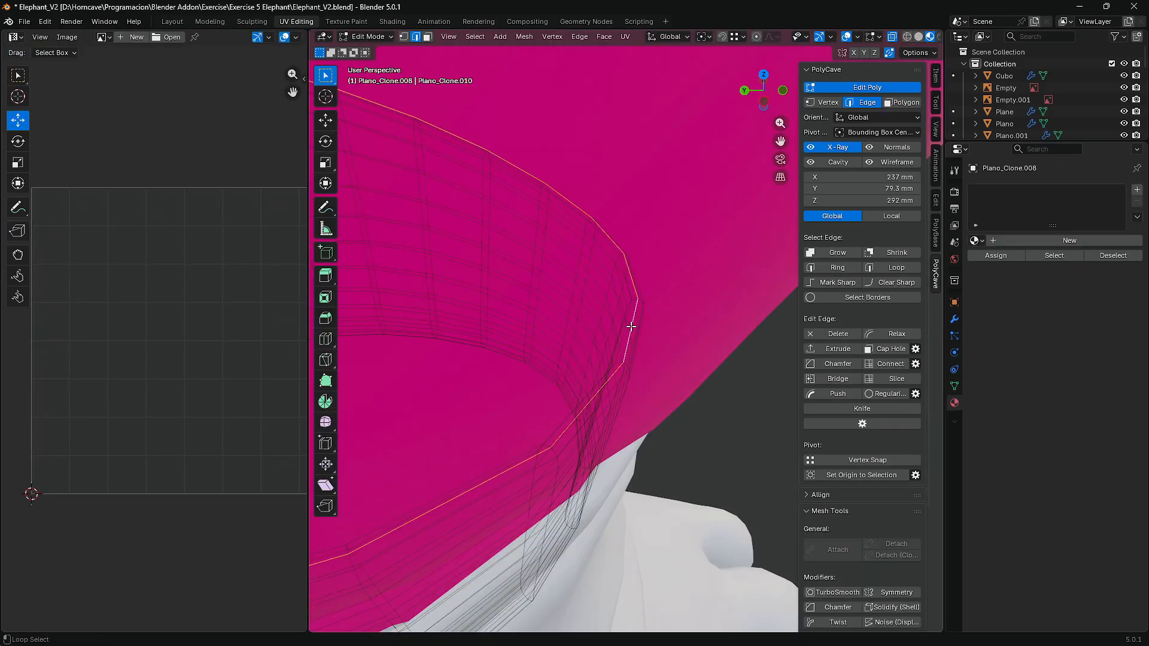
- Mark UV seams on the upper and lower rim edge loops of the lower shin wrap
key(u)
click(585, 451)
shift+middle_drag(484, 259, 559, 398)
key(u)
click(554, 307)
scroll(629, 424, down, 8)
scroll(563, 347, up, 5)
middle_drag(493, 288, 513, 300)
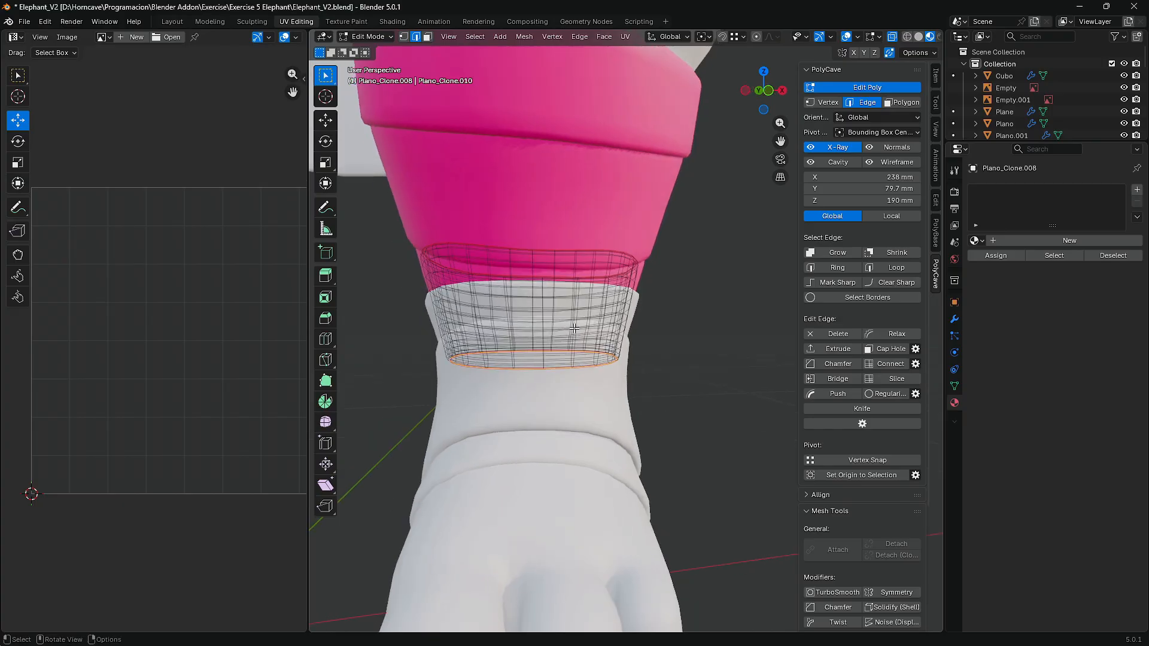
- Mark a UV seam on the vertical edge line connecting the lower shin wrap's upper and lower rims
scroll(503, 296, up, 2)
middle_drag(398, 277, 565, 327)
key(u)
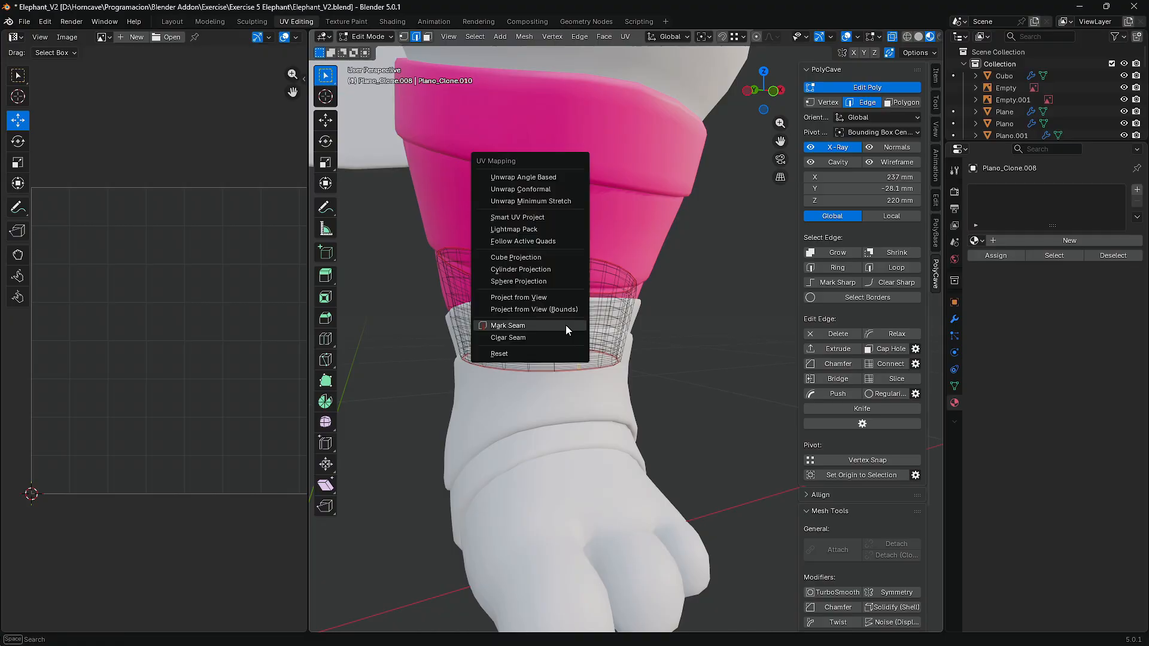
click(566, 326)
- Select all linked faces of the lower shin wrap and unwrap them
key(3)
key(l)
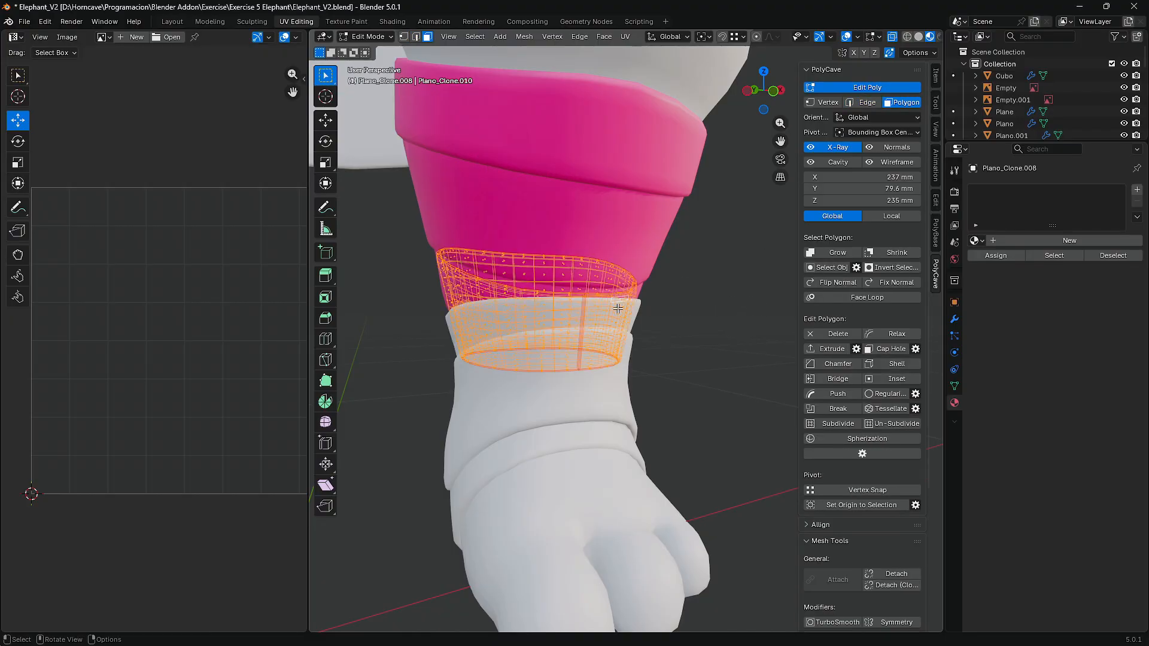
key(u)
click(562, 178)
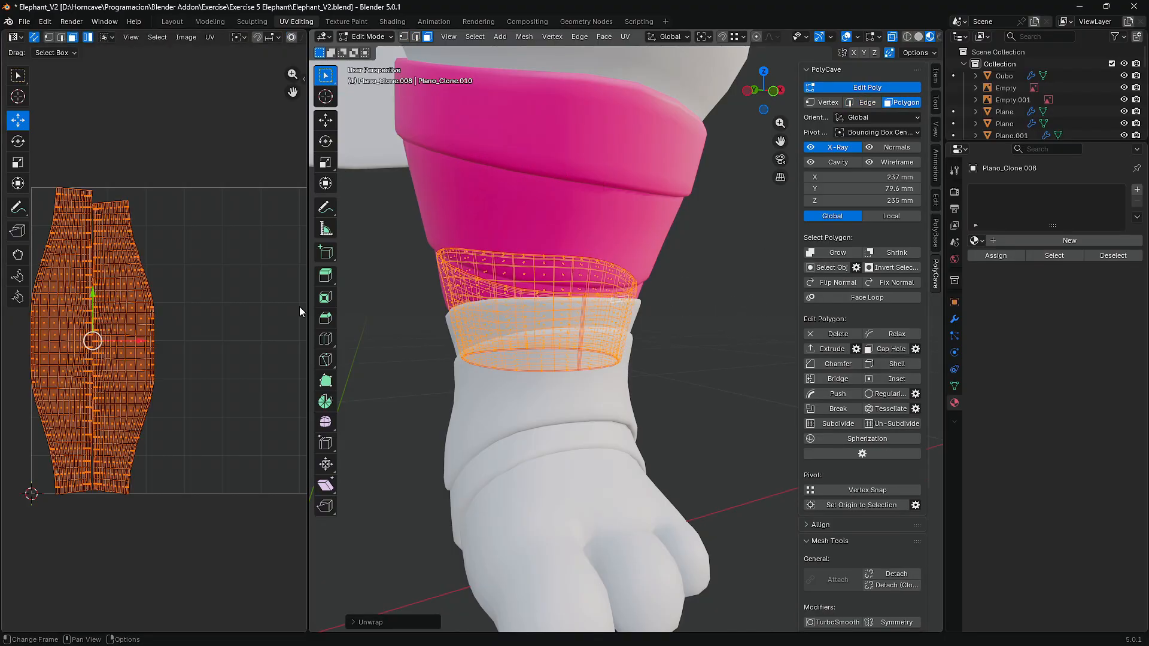
- Select one of the shin wrap's two UV islands and move it horizontally away from the other, leaving a gap
key(alt+a)
click(124, 316)
key(shift+space)
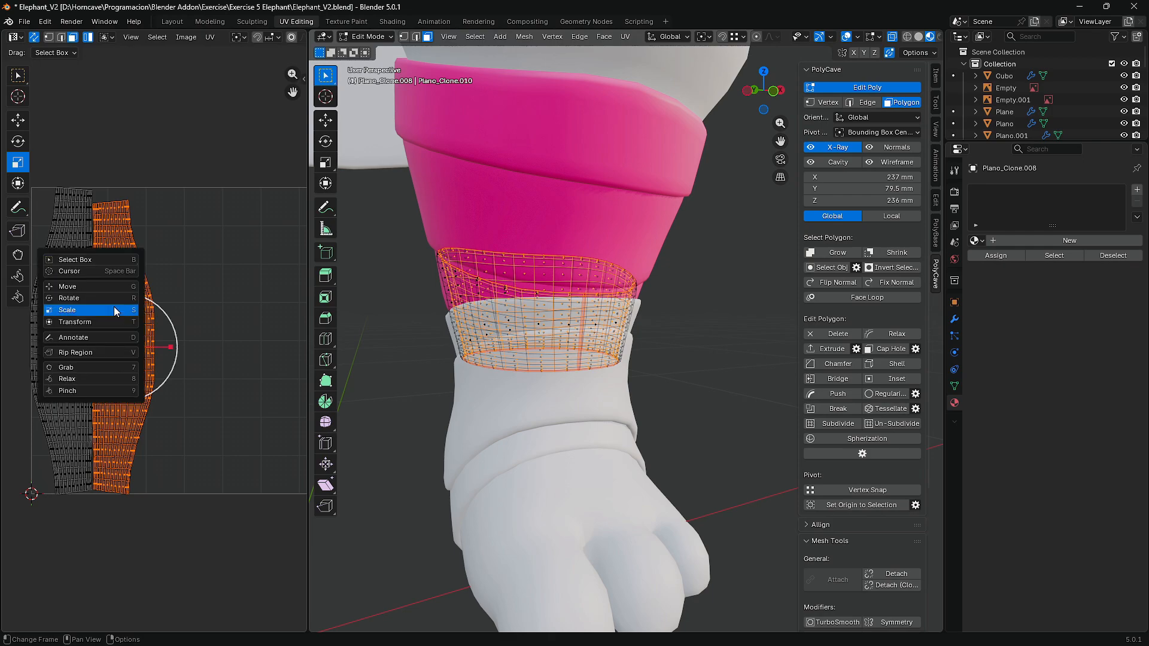
key(g)
drag(158, 348, 165, 347)
click(164, 348)
scroll(94, 393, up, 6)
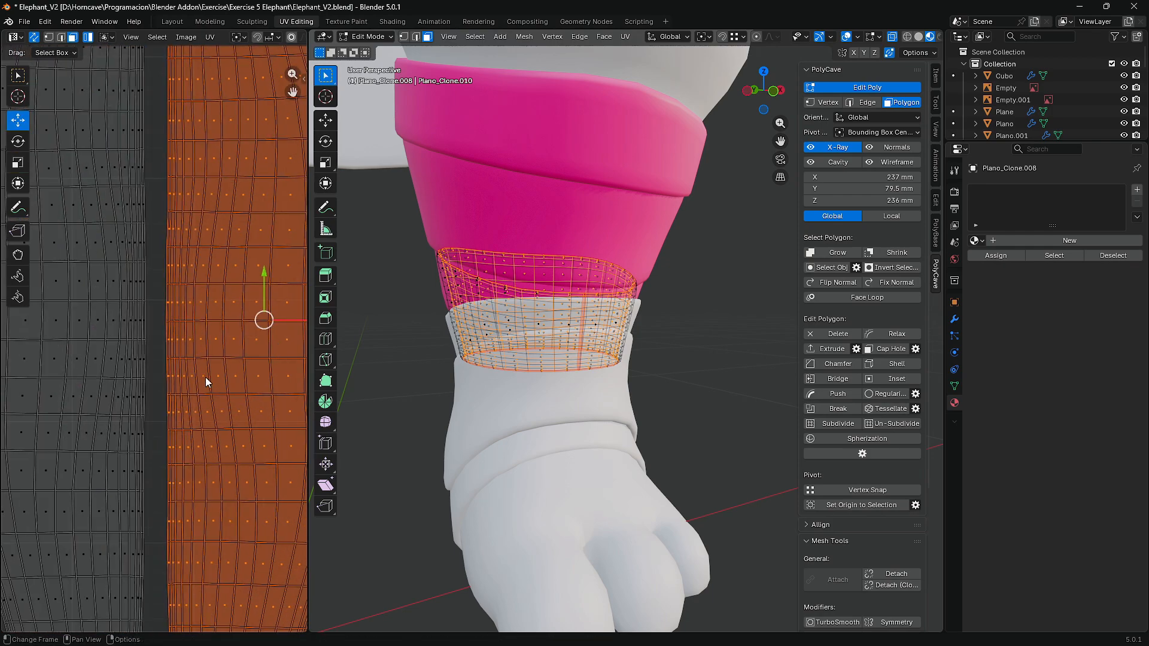
scroll(168, 373, down, 9)
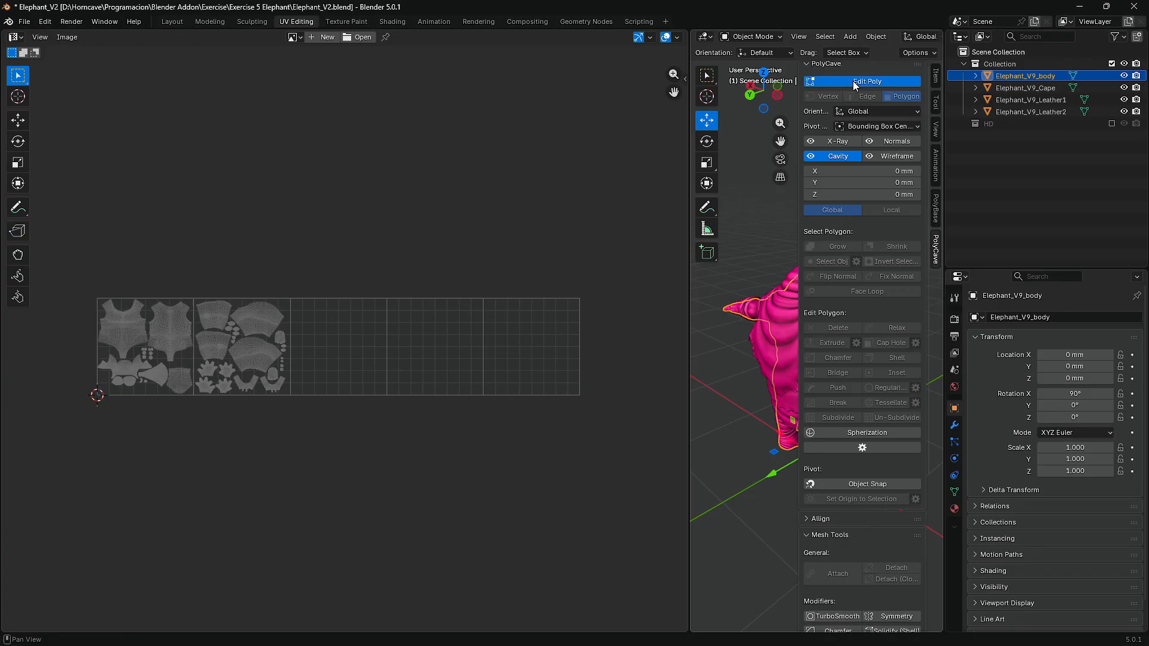
- Enter edit mode on Elephant_V9_body, check the UV editor's overlay and grid tile options, and return to object mode
click(853, 82)
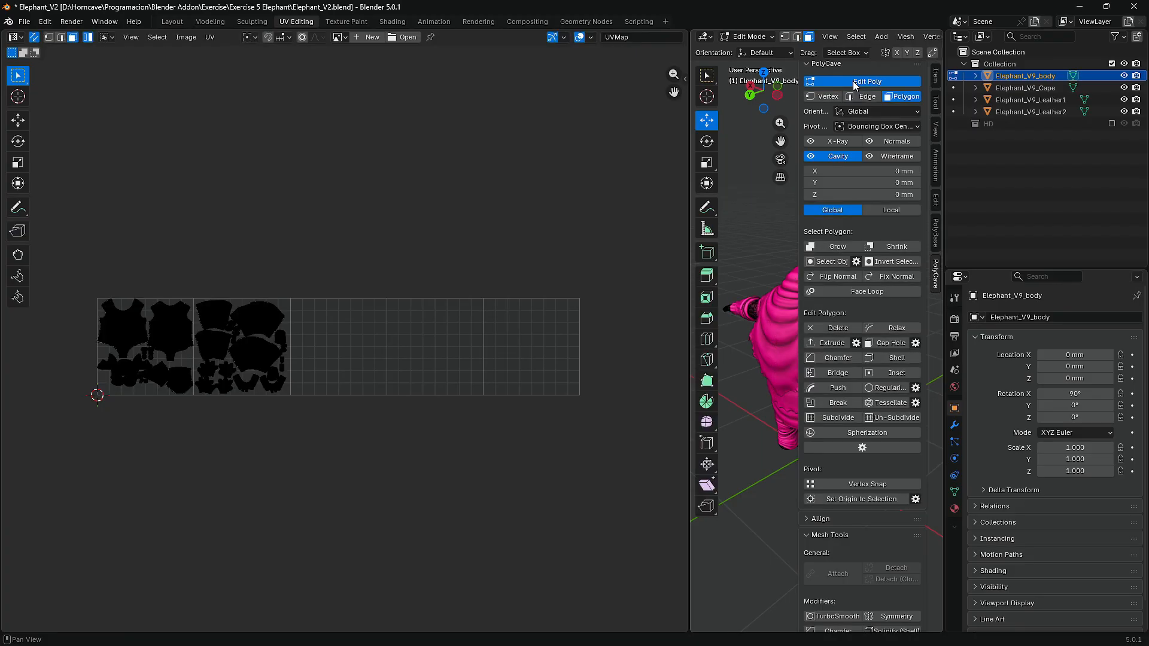
click(590, 37)
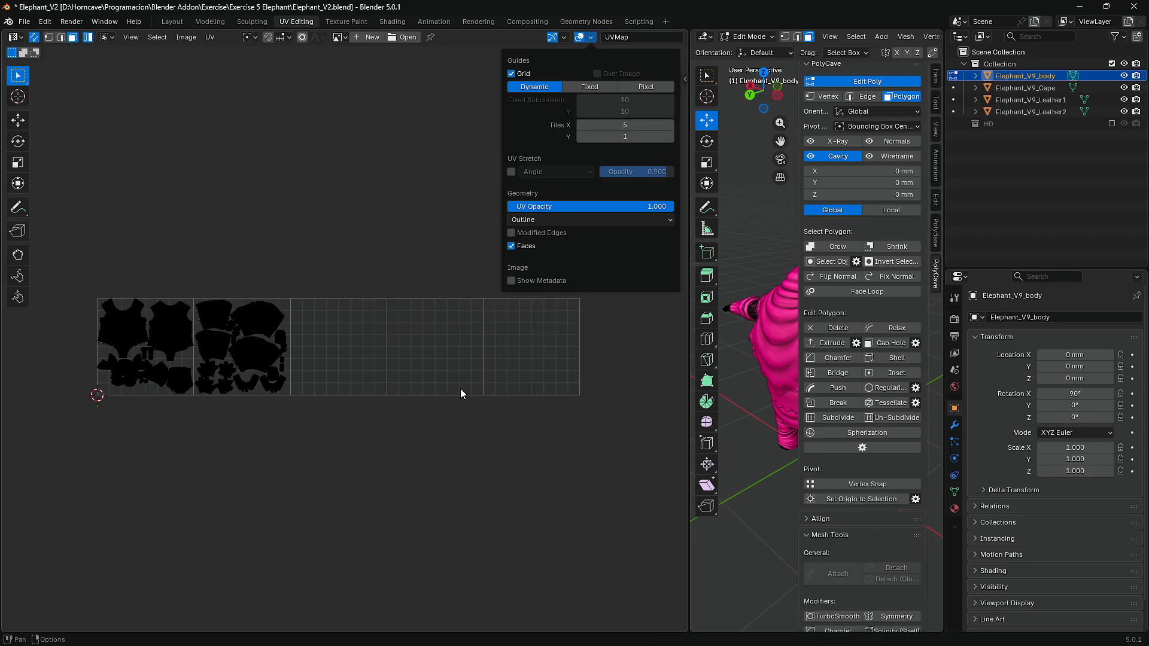
click(849, 83)
- Select all objects from Elephant_V9_body to Elephant_V9_Leather2 and examine their UV layouts across the tiles
shift+click(1014, 110)
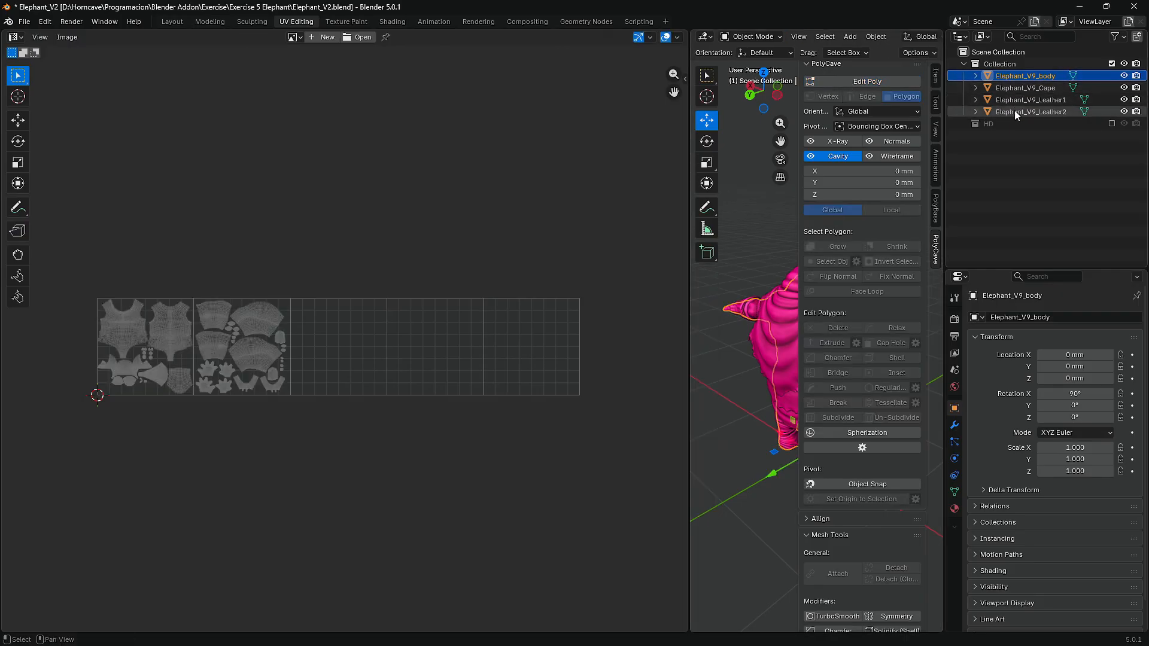
scroll(338, 342, up, 4)
middle_drag(36, 358, 405, 366)
middle_drag(562, 446, 168, 444)
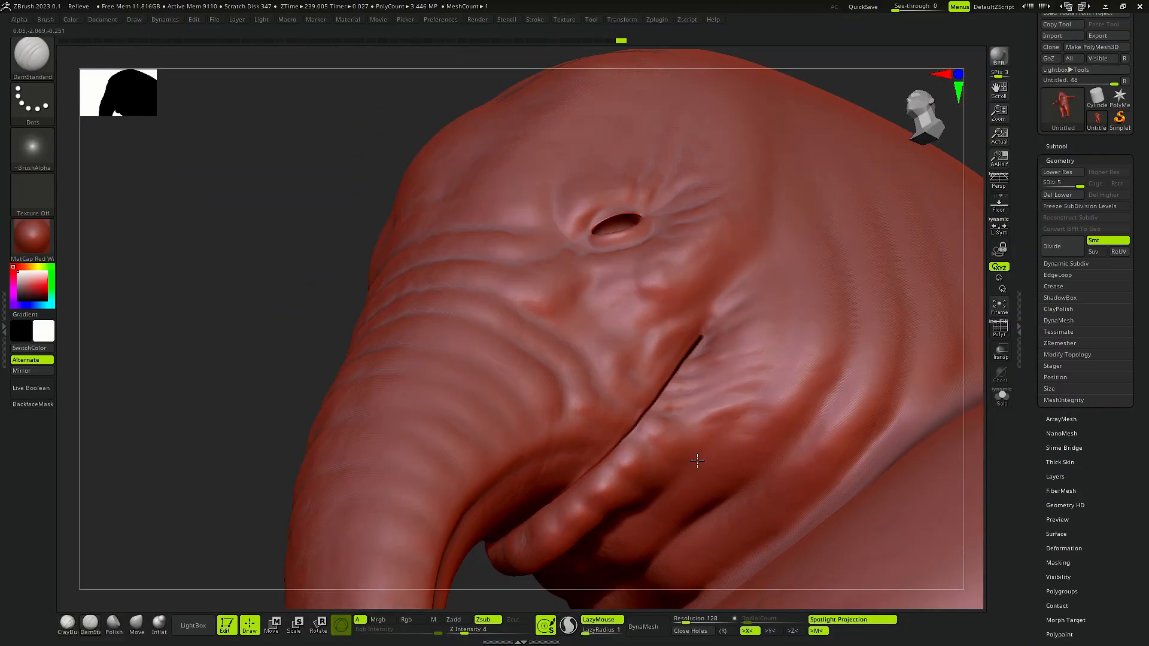
- Switch to ZBrush and refine the skin wrinkles around the elephant's mouth, cheek and neck with the DamStandard brush
mouse_move(790, 282)
right_down()
mouse_move(724, 320)
mouse_move(780, 280)
mouse_move(670, 374)
mouse_move(597, 485)
right_up()
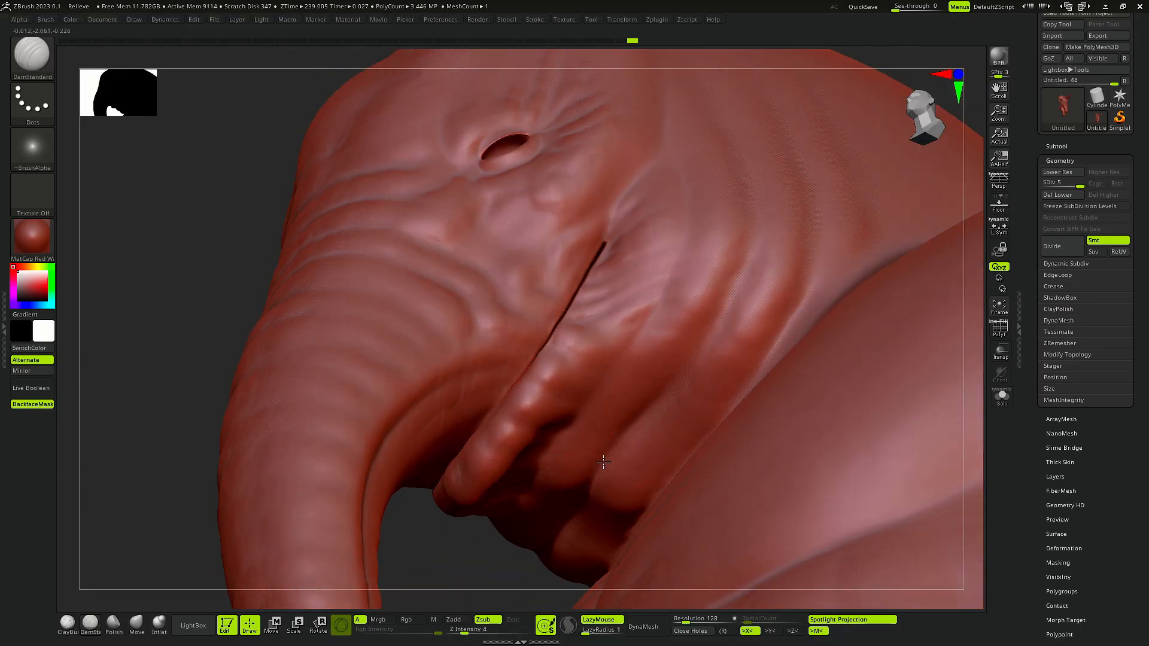
right_drag(750, 252, 722, 317)
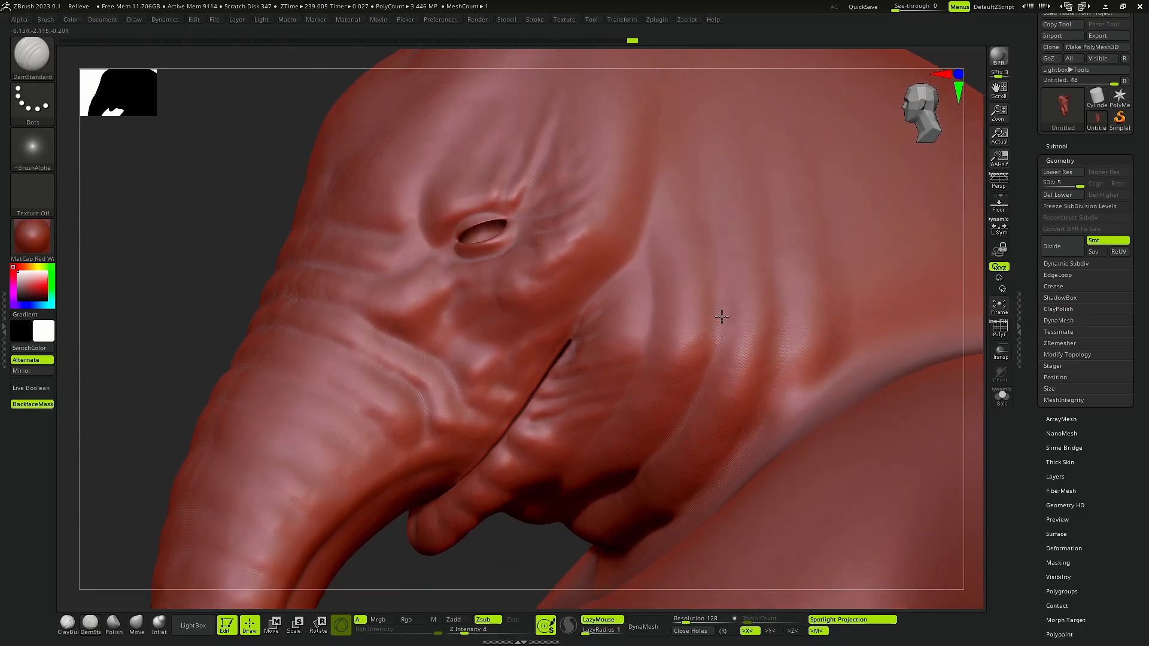
right_drag(711, 235, 653, 543)
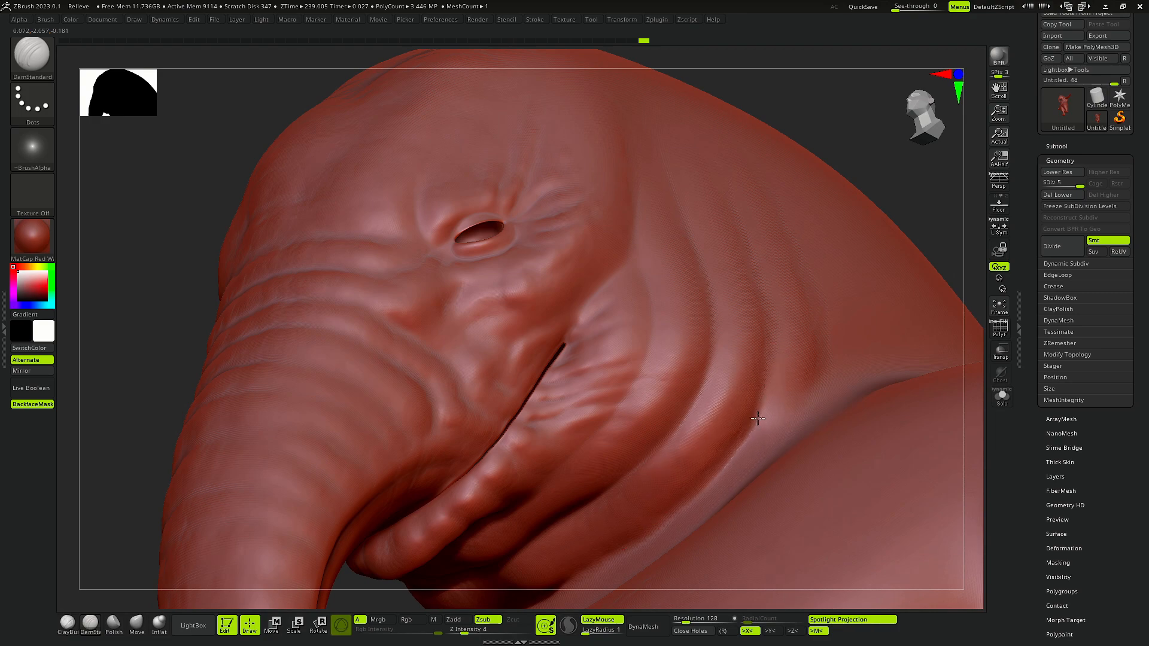
right_drag(758, 419, 770, 345)
mouse_move(767, 160)
ctrl+right_down()
mouse_move(694, 332)
mouse_move(796, 359)
mouse_move(685, 392)
mouse_move(652, 383)
mouse_move(649, 465)
mouse_move(622, 443)
ctrl+right_up()
- Build up the skin folds along the elephant's lower jaw and throat with the ClayBuildup brush
click(68, 624)
drag(628, 425, 565, 500)
right_drag(566, 499, 473, 457)
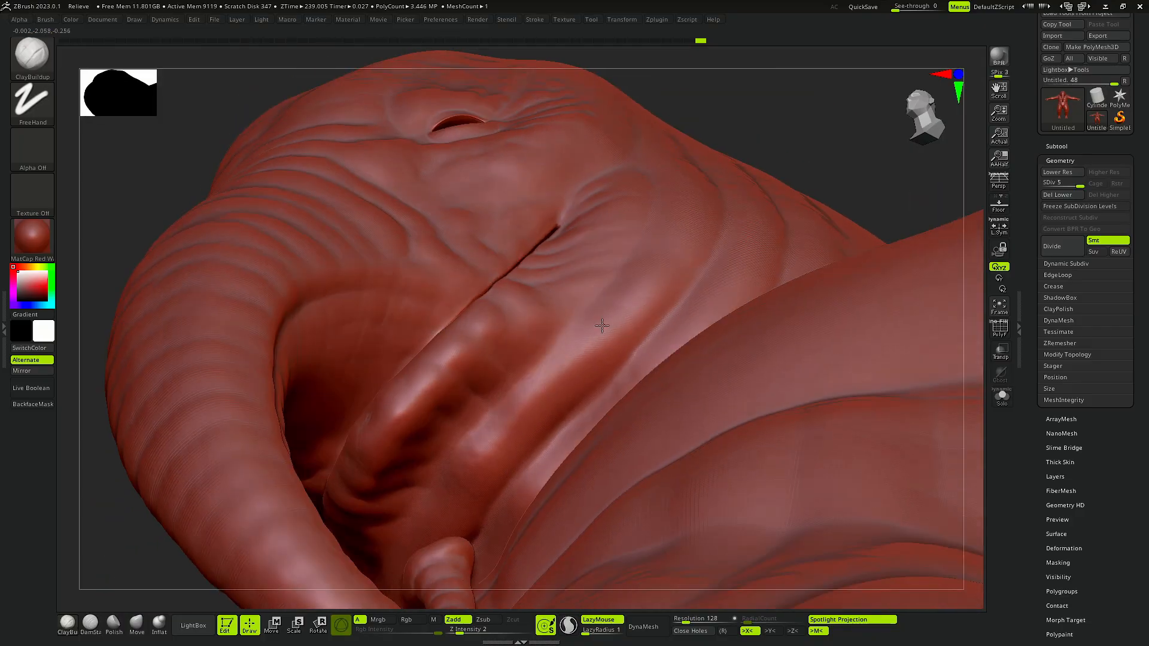
right_drag(601, 325, 693, 342)
right_drag(693, 127, 539, 563)
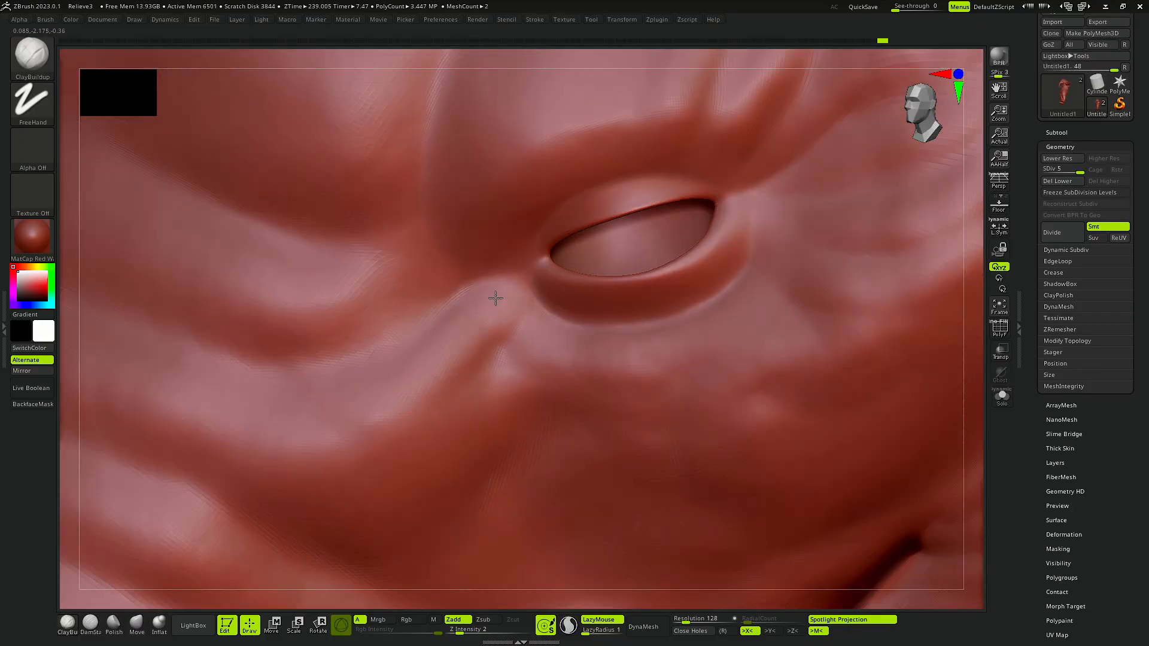
- Refine the skin folds around the elephant's eye with the ClayBuildup brush
right_drag(495, 298, 540, 347)
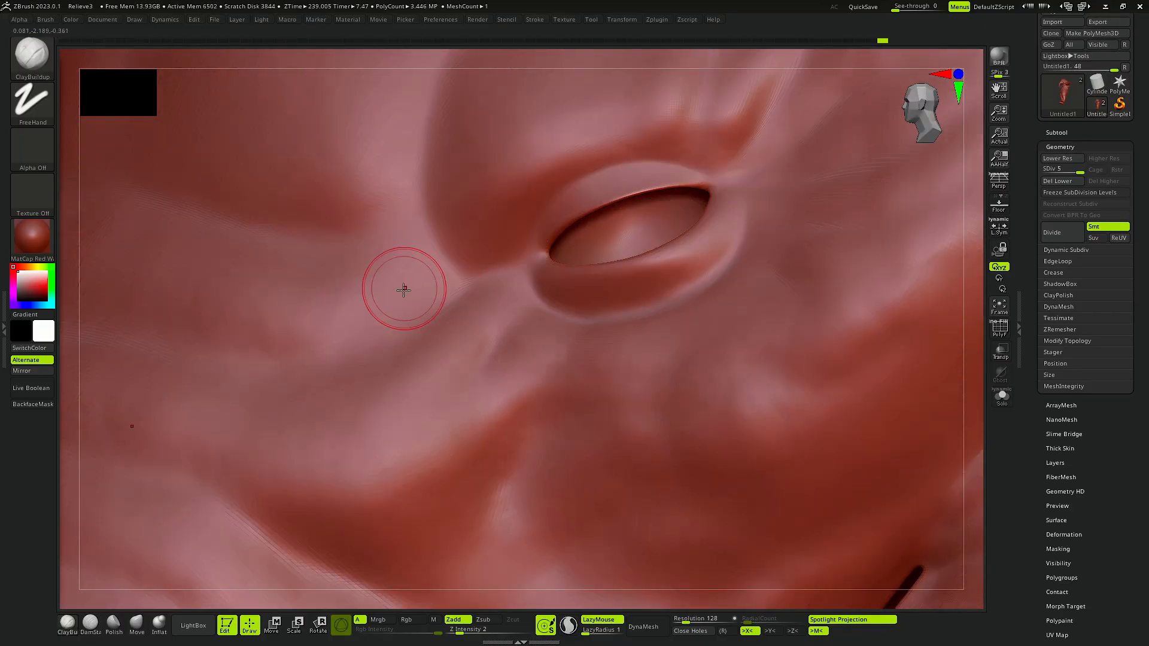
right_drag(366, 281, 375, 311)
right_drag(312, 290, 493, 292)
right_drag(624, 215, 500, 251)
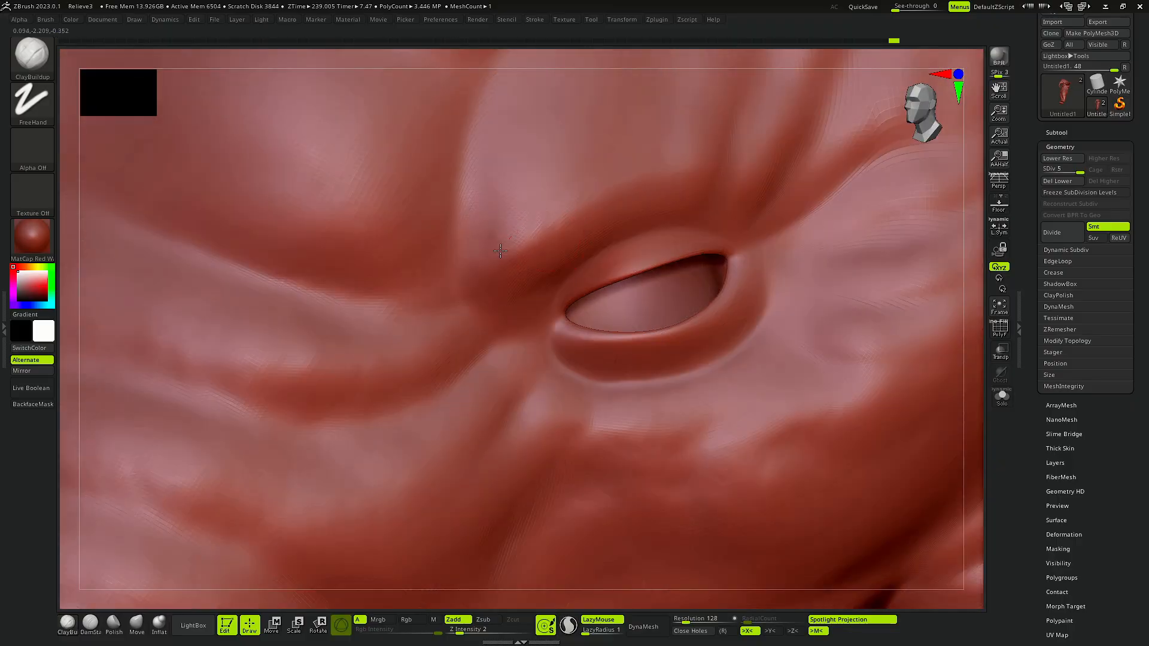
mouse_move(569, 213)
right_down()
mouse_move(607, 215)
mouse_move(496, 281)
mouse_move(626, 388)
right_up()
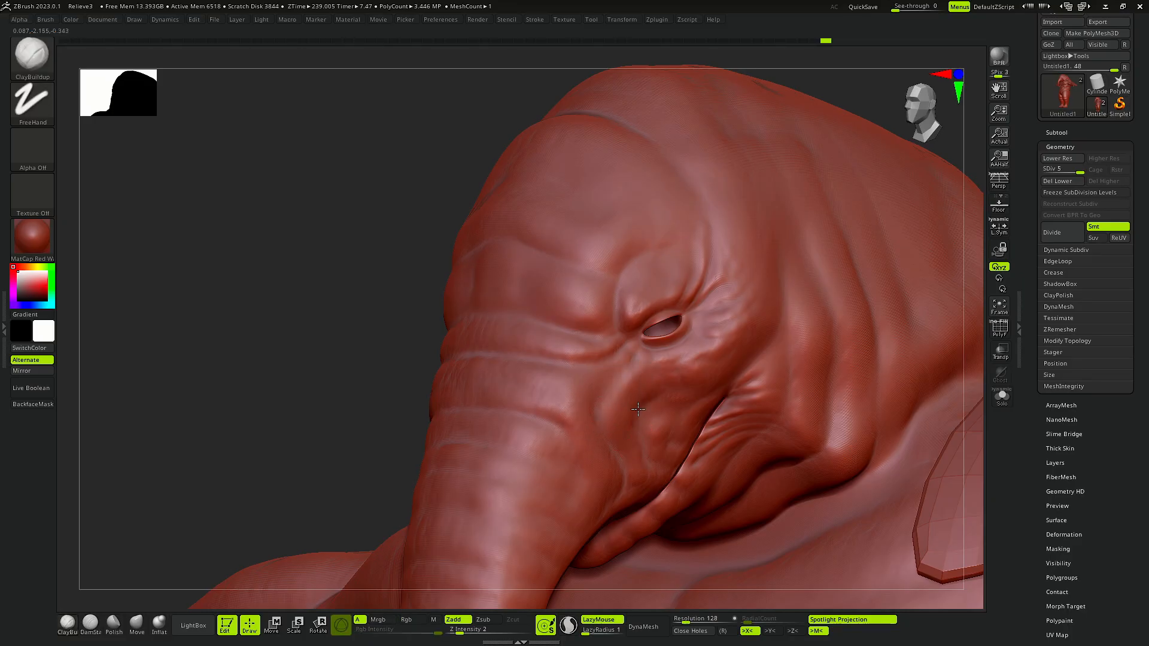
- Carve fine wrinkles into the face below the eye with the DamStandard brush
ctrl+right_drag(630, 363, 652, 443)
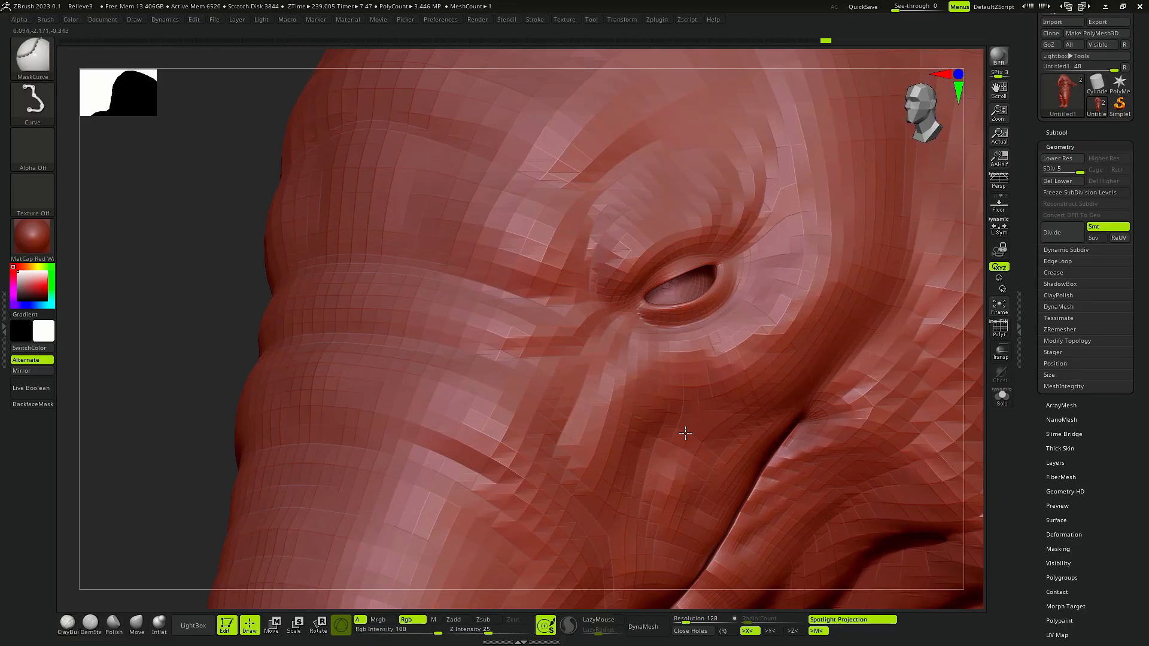
click(90, 624)
right_drag(620, 388, 654, 410)
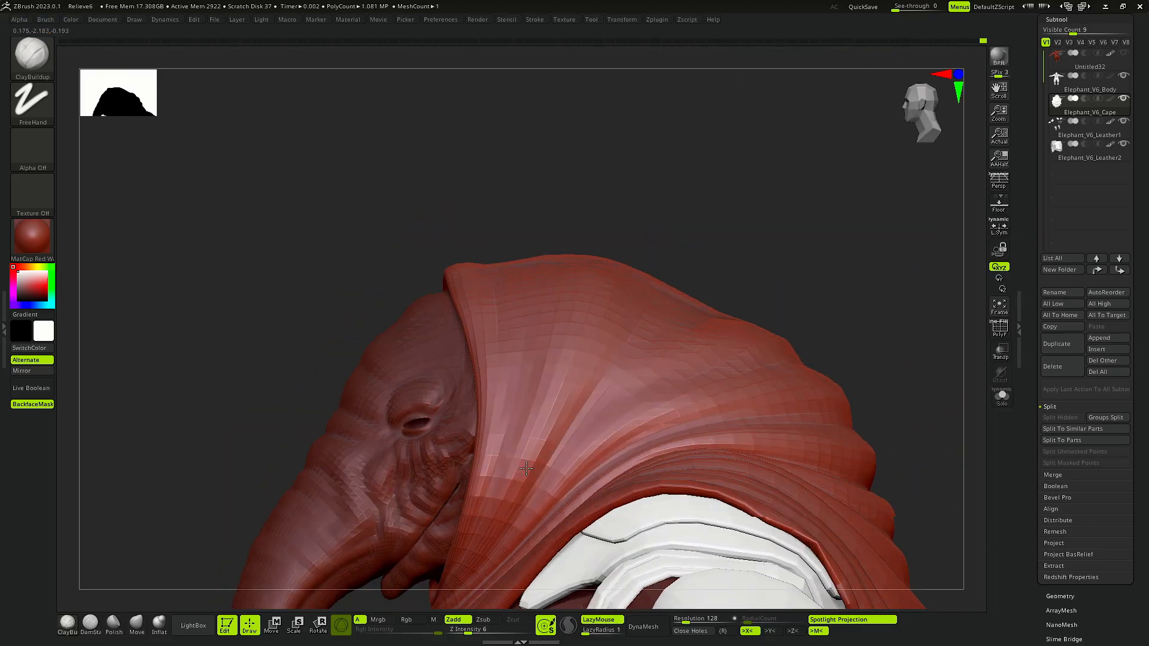
- Sculpt fabric folds across the hood of Elephant_V6_Cape at a higher subdivision level with the ClayBuildup brush
key(d)
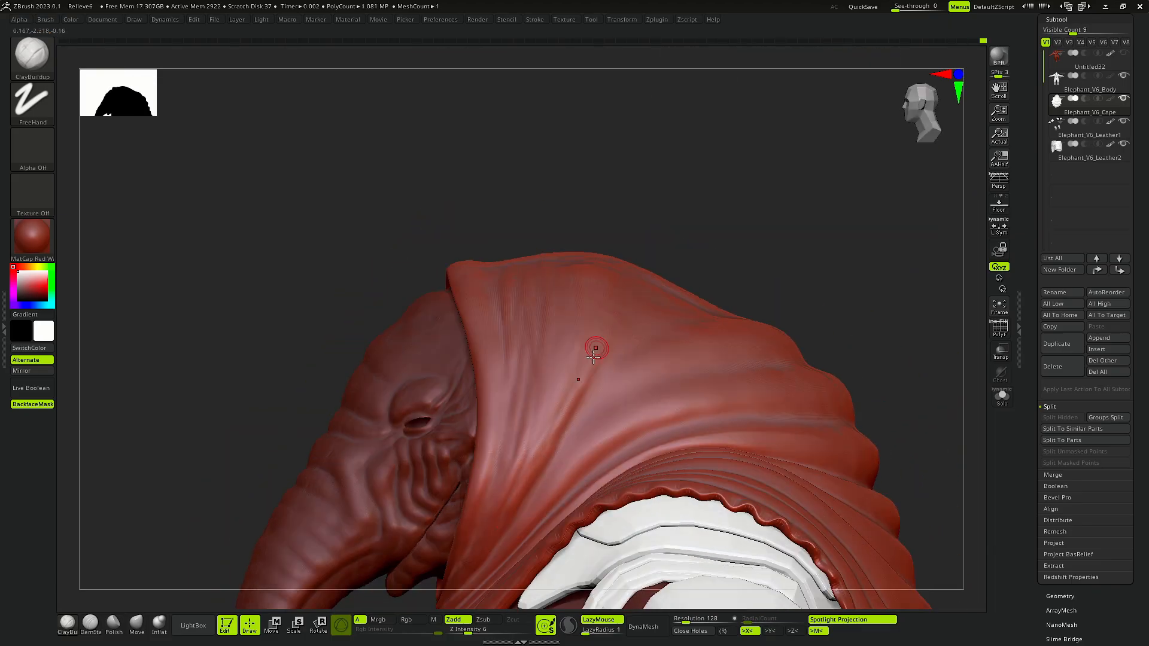
right_drag(606, 386, 596, 320)
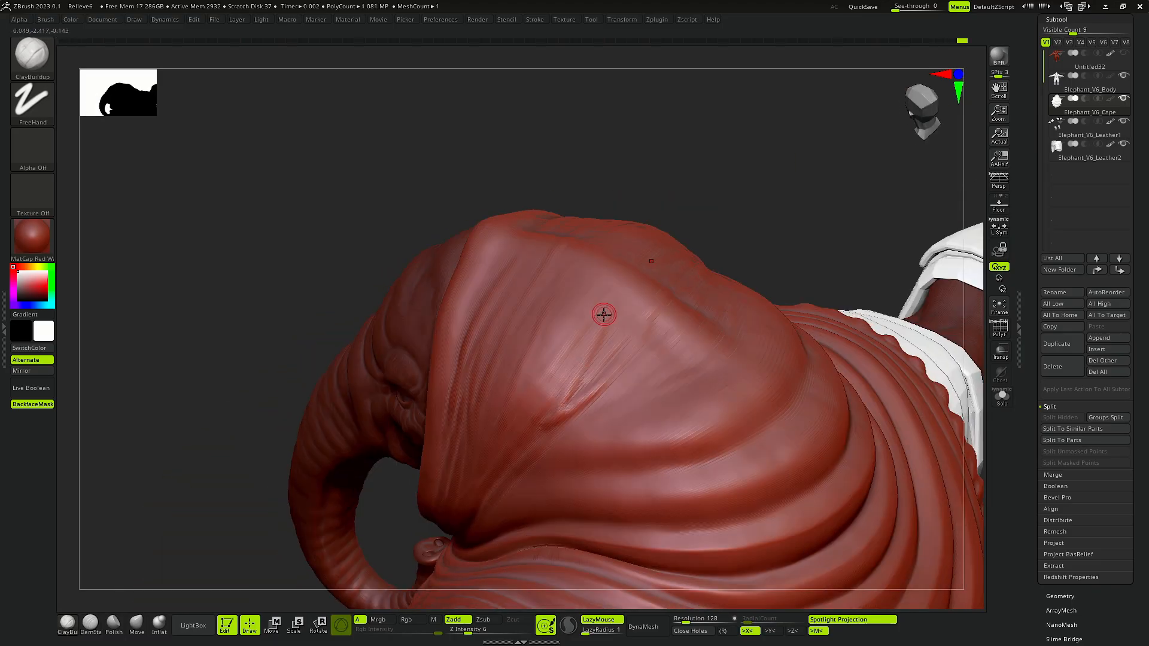
right_drag(605, 313, 541, 333)
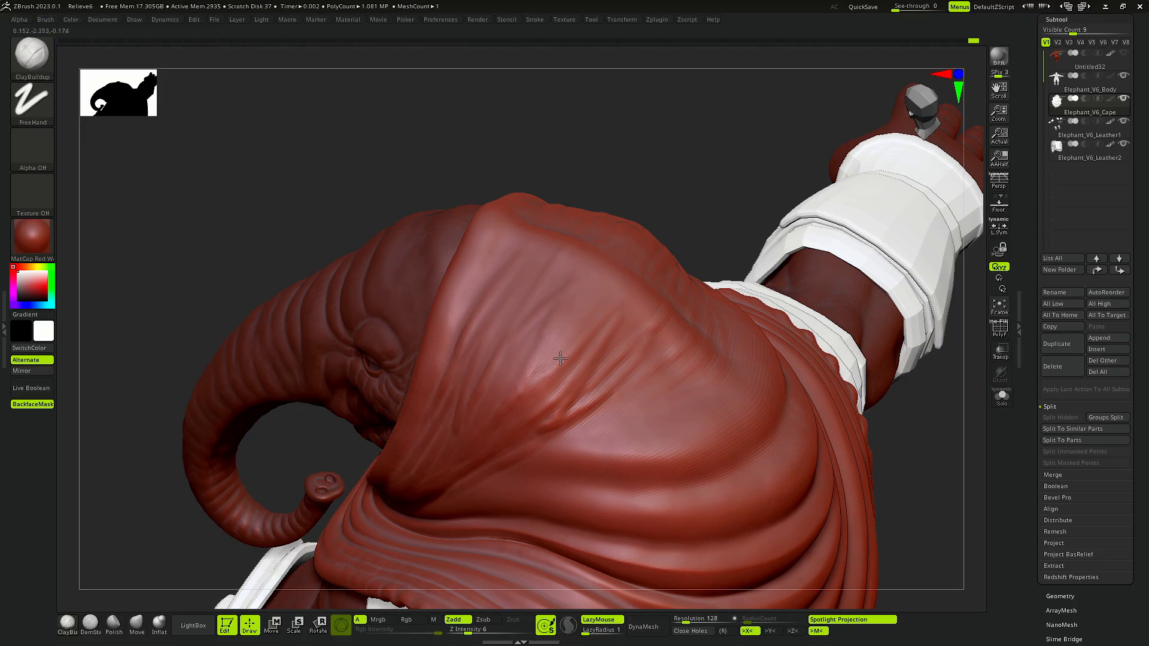
right_drag(560, 358, 413, 346)
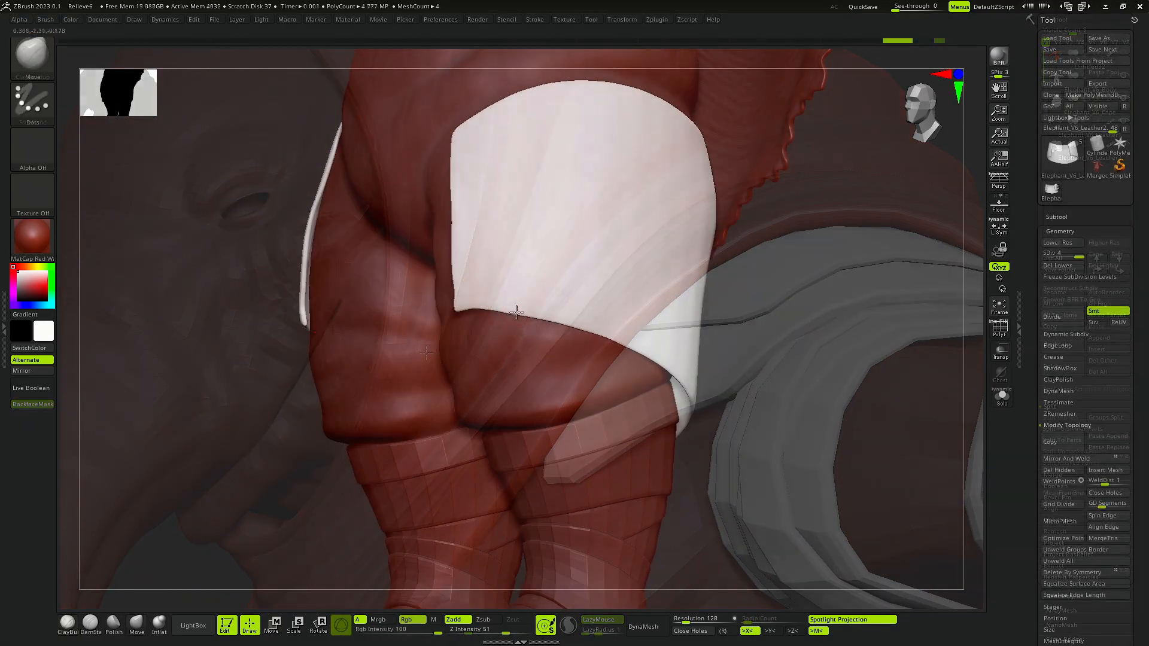
- Reshape the lower edge of the Elephant_V6_Leather2 hip panel with the Move brush
right_drag(556, 216, 508, 335)
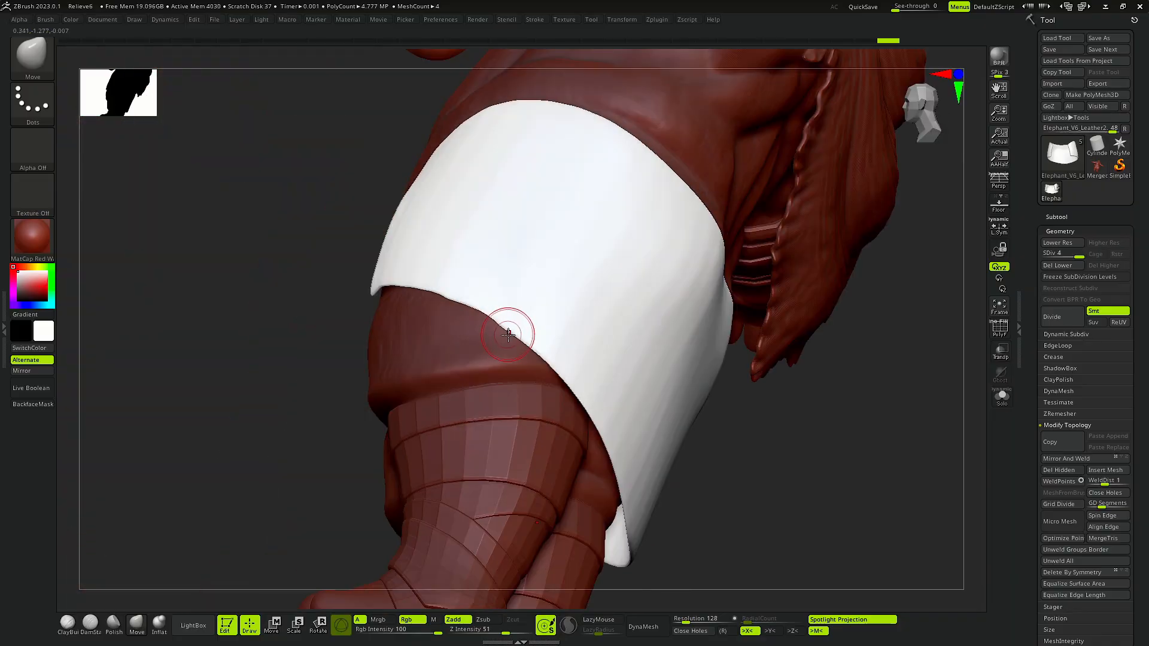
right_drag(562, 378, 508, 347)
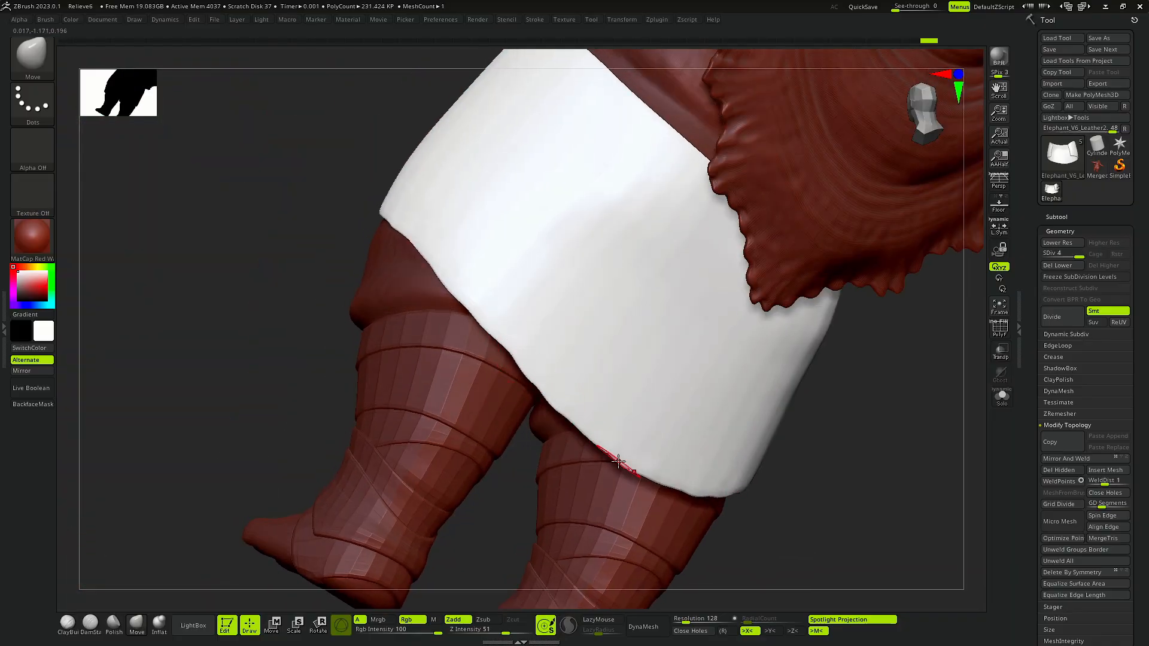
mouse_move(618, 461)
right_down()
mouse_move(607, 389)
mouse_move(508, 405)
mouse_move(469, 382)
right_up()
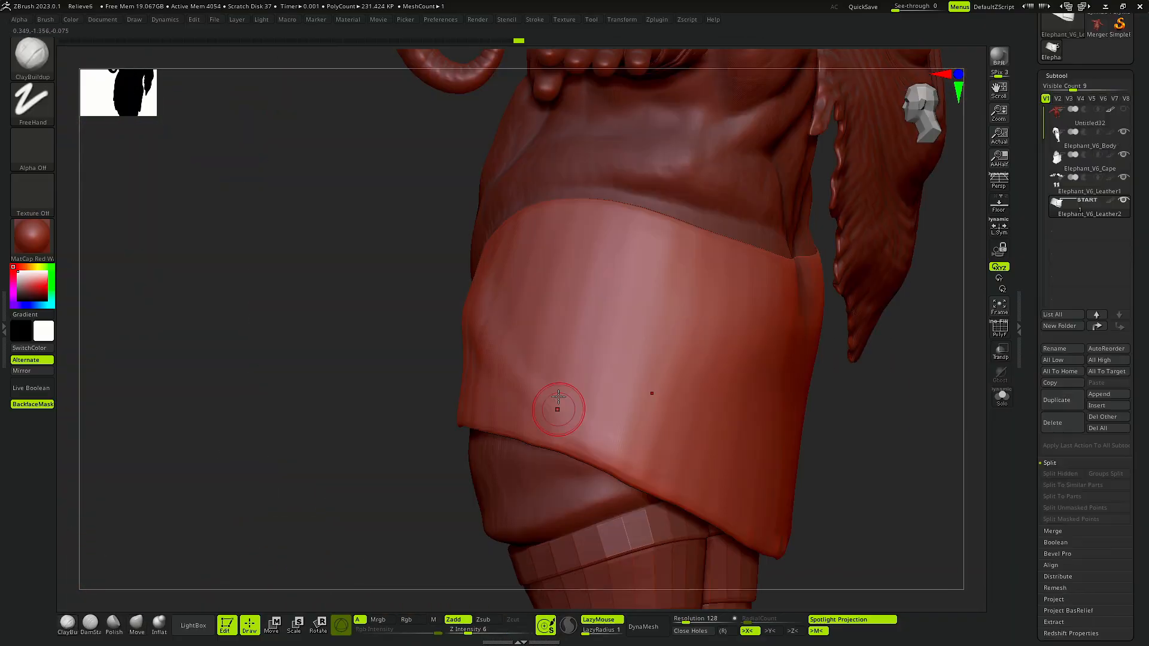
- Add surface relief to the front and lower border of the hip panel with the ClayBuildup brush
mouse_move(557, 396)
right_down()
mouse_move(430, 363)
mouse_move(493, 367)
right_up()
drag(493, 366, 473, 347)
mouse_move(472, 347)
right_down()
mouse_move(439, 269)
mouse_move(412, 264)
right_up()
drag(467, 300, 477, 326)
right_drag(477, 325, 397, 391)
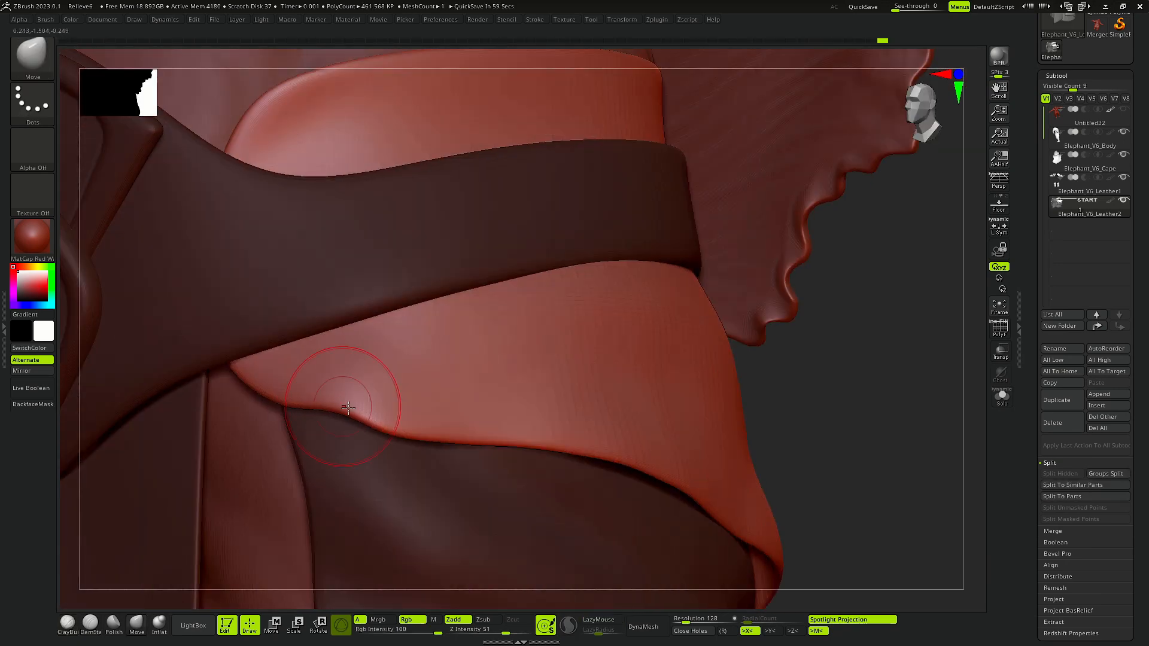
- Push and pull the hip panel's lower edge below the belt into a wavy, ragged outline with the Move brush
right_drag(333, 390, 411, 427)
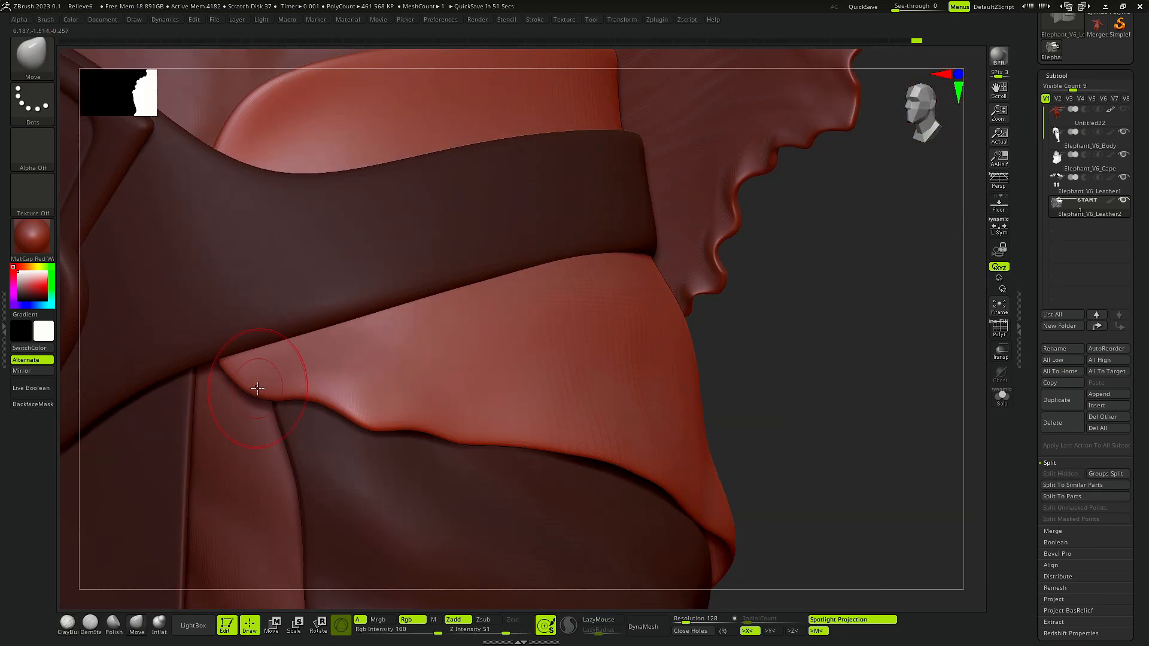
drag(257, 388, 264, 394)
mouse_move(264, 395)
right_down()
mouse_move(335, 359)
mouse_move(367, 397)
mouse_move(372, 365)
right_up()
drag(372, 364, 383, 374)
right_drag(463, 383, 471, 384)
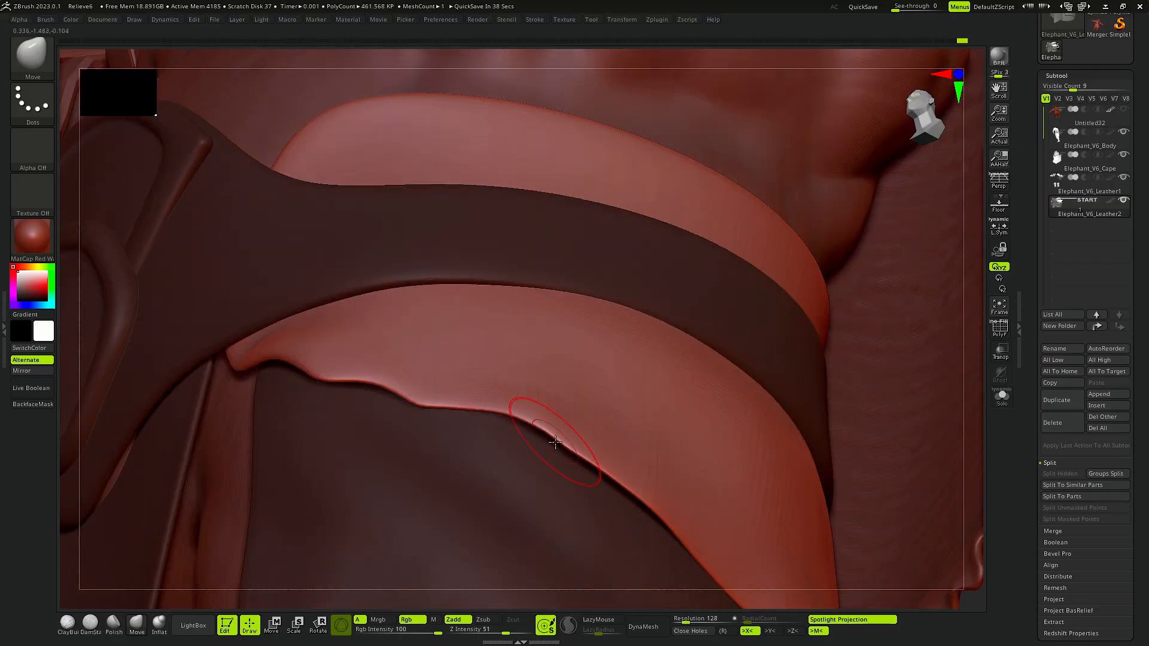
right_drag(383, 383, 407, 395)
right_drag(508, 433, 347, 374)
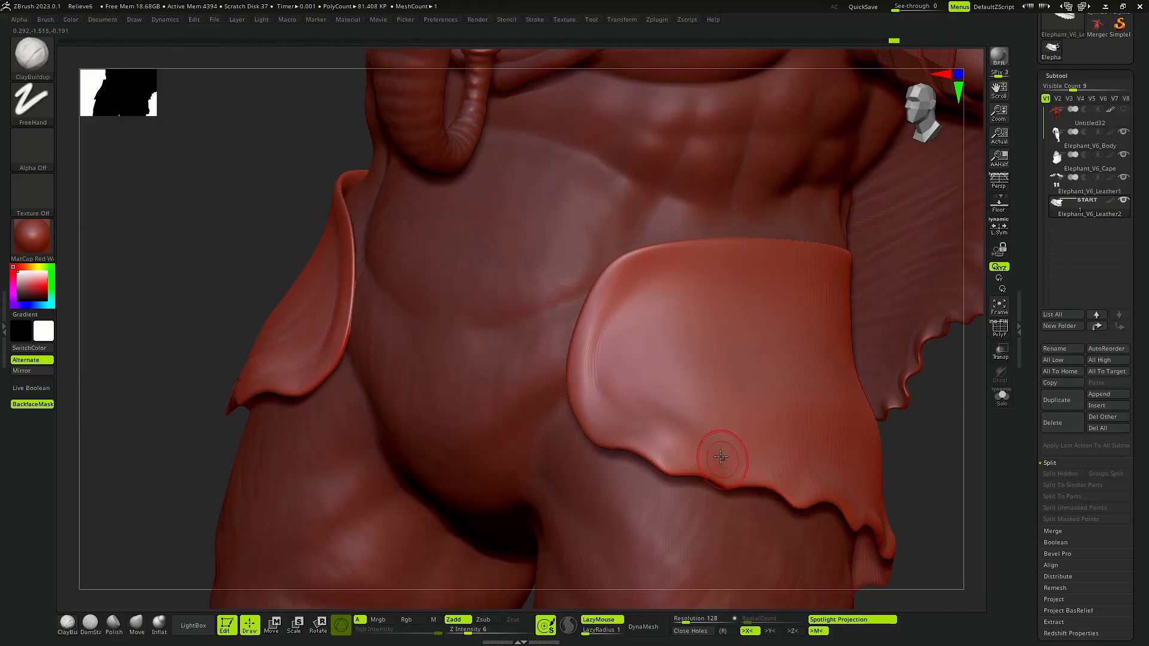
- Sculpt leather creases on the hip panel and cloth folds on the leg wraps with the ClayBuildup brush
right_drag(721, 456, 761, 431)
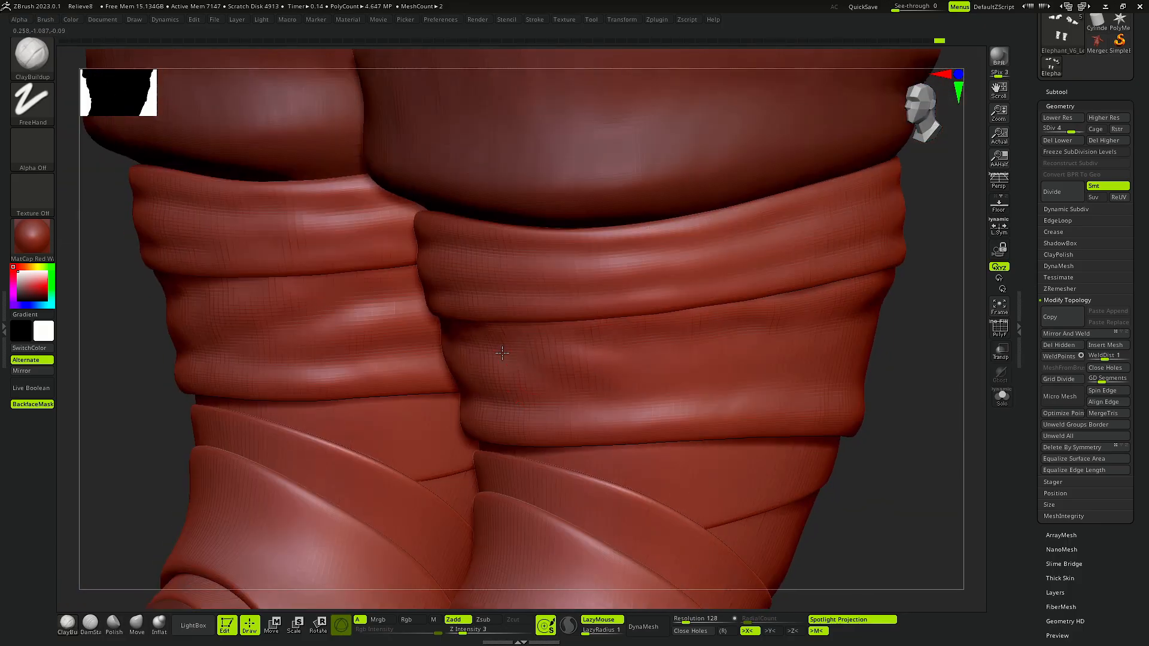
drag(502, 353, 725, 365)
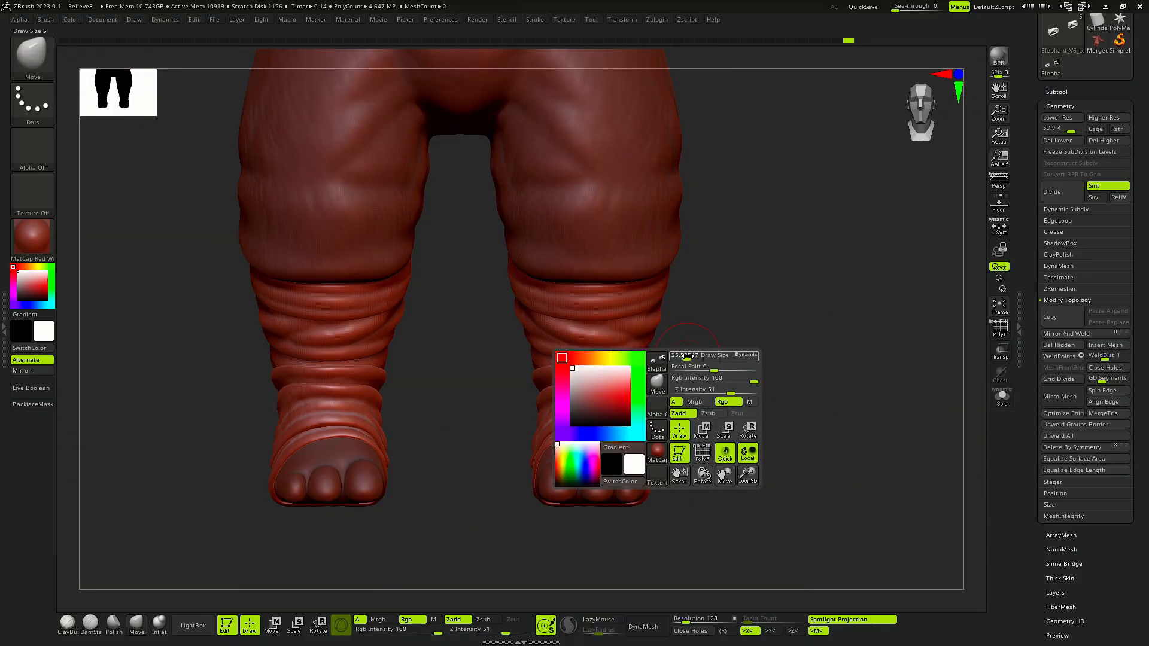
- Increase the Move brush's draw size for the leg wraps and make Elephant_V6_Body the active subtool
drag(687, 356, 695, 356)
key(space)
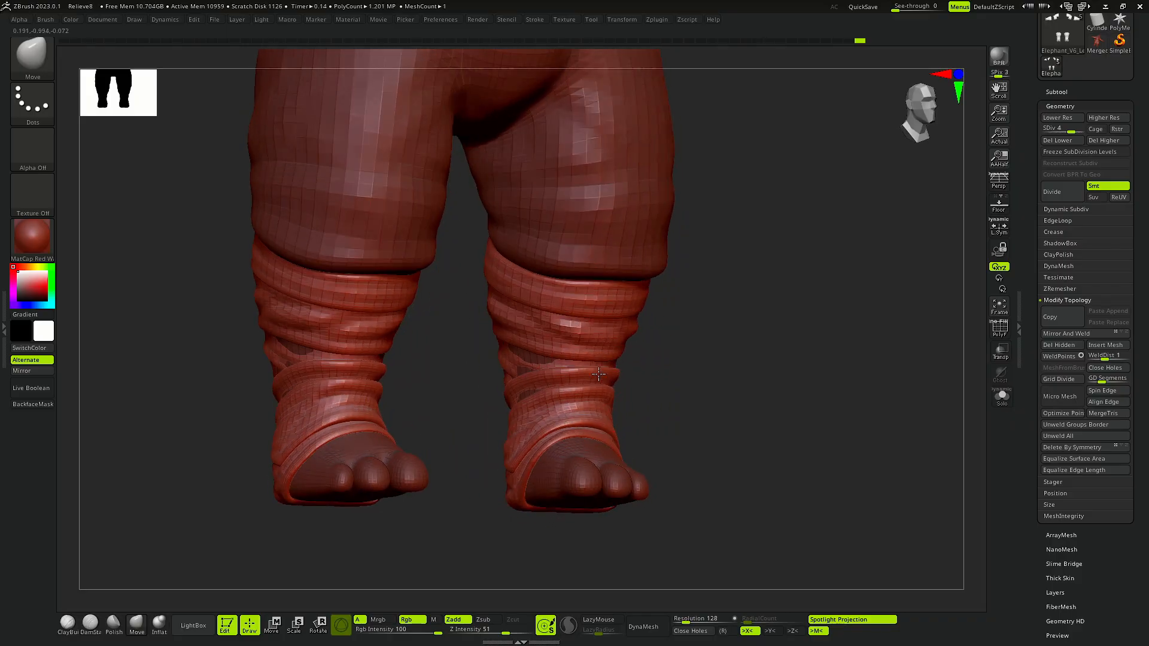
click(1056, 92)
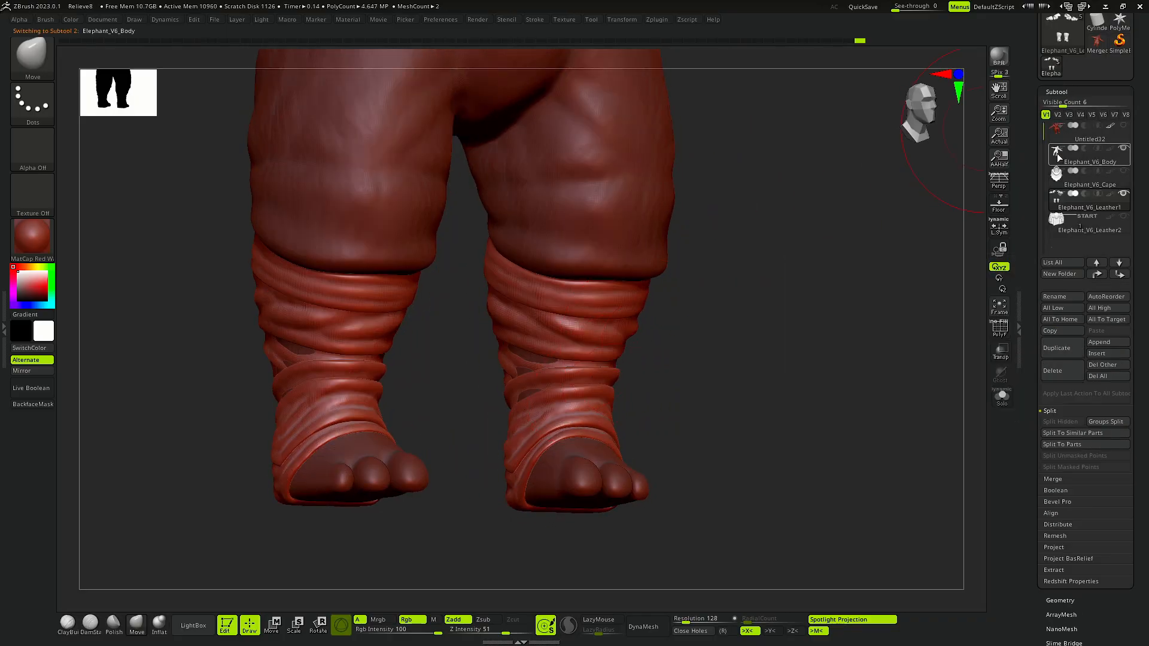
click(1089, 157)
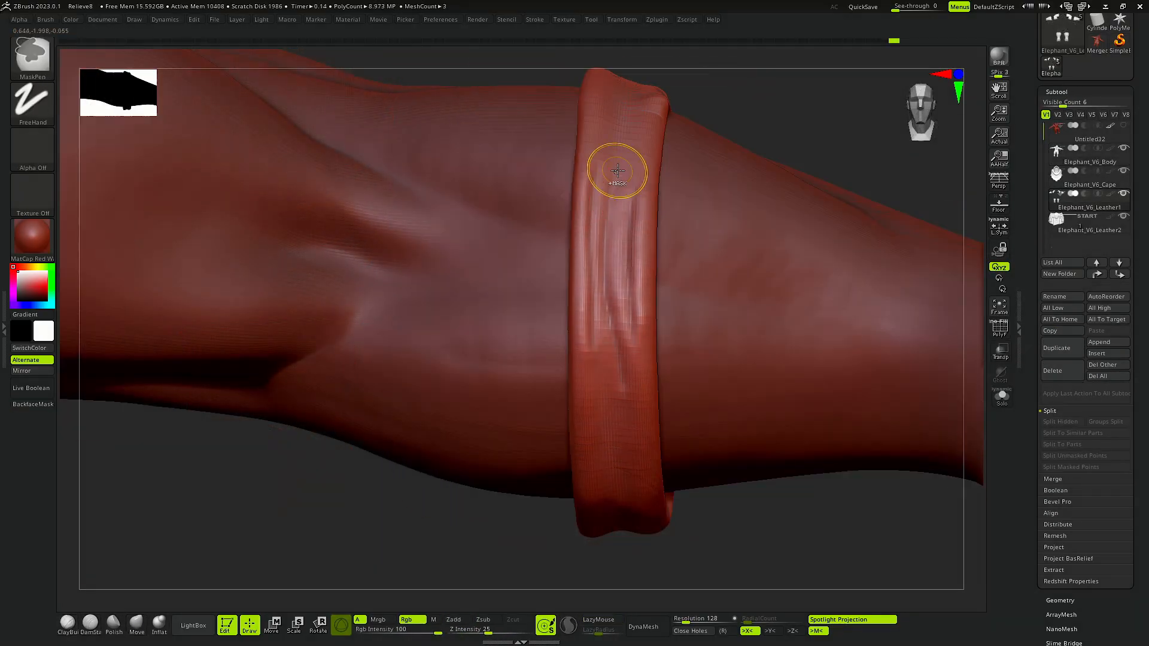
- Sculpt fine lengthwise creases into the narrow Elephant_V6_Leather1 band around the arm with the ClayBuildup brush at Z Intensity 3
key(space)
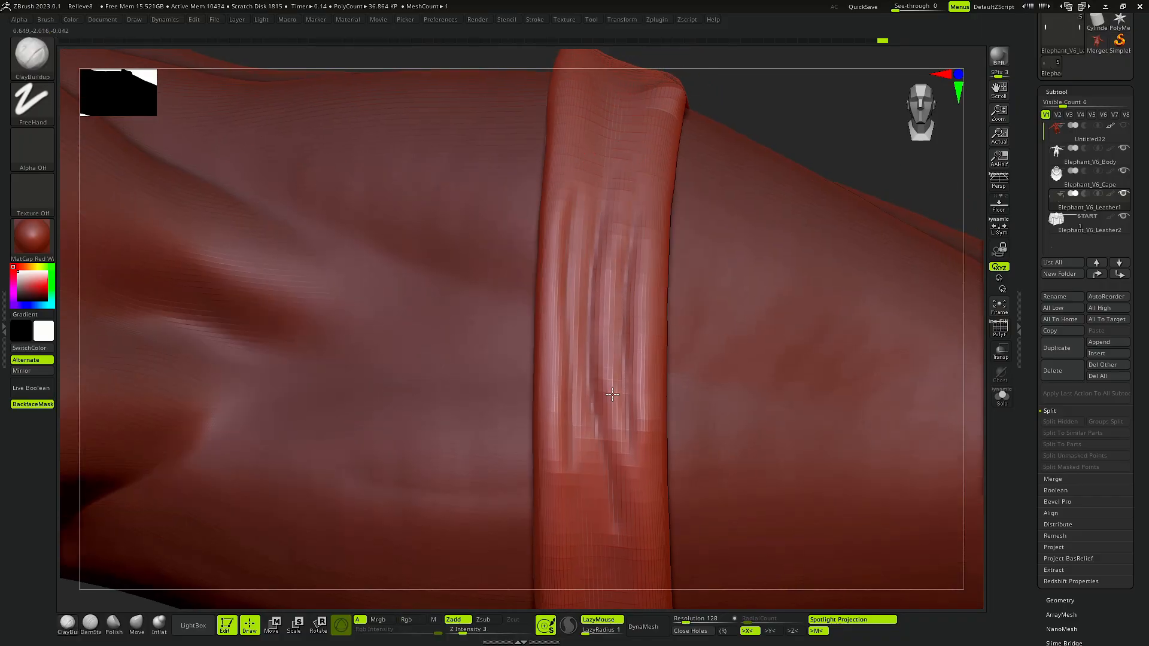
drag(648, 337, 632, 404)
alt+right_drag(632, 406, 602, 262)
drag(607, 275, 619, 347)
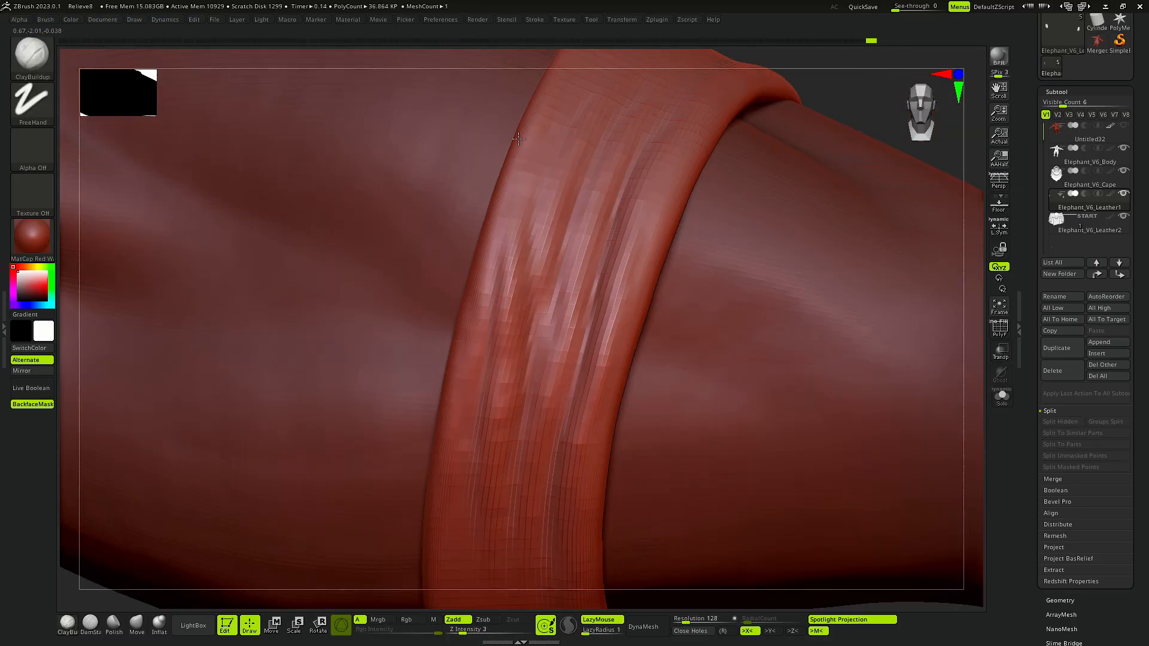
drag(490, 223, 516, 398)
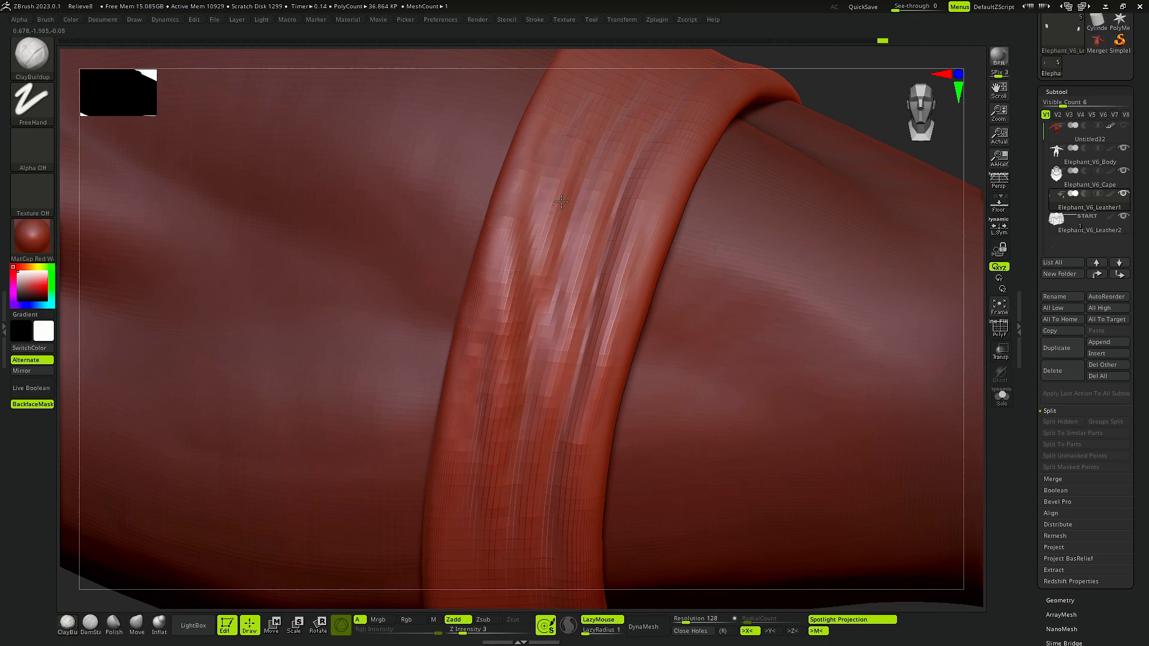
drag(568, 250, 537, 360)
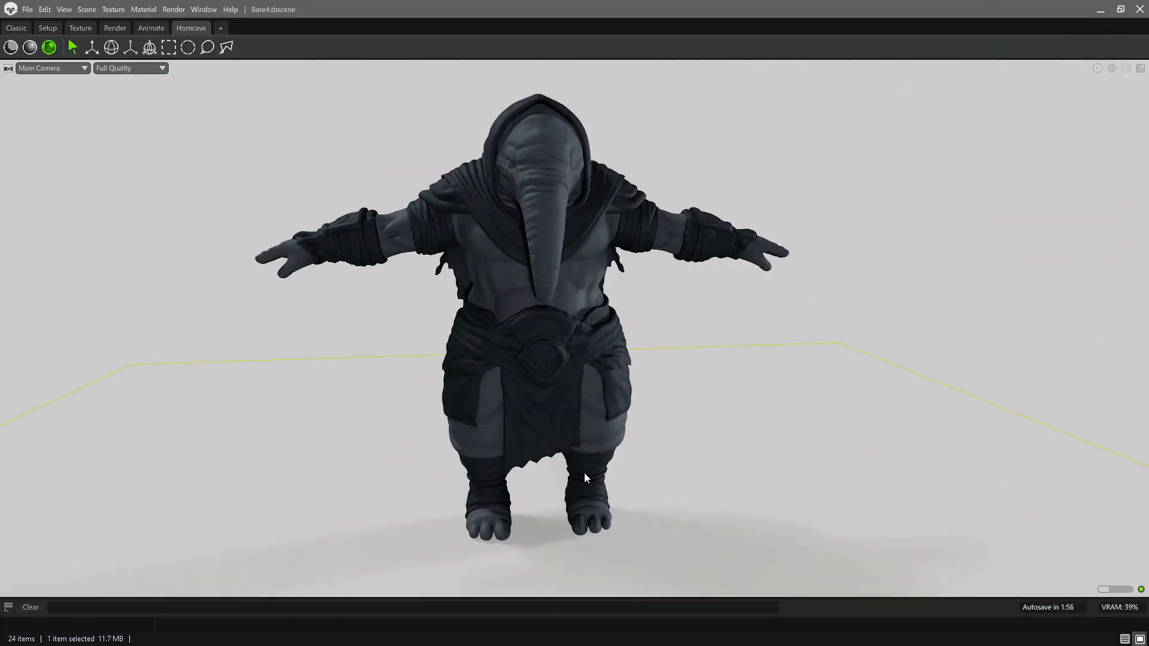
- Switch to Marmoset Toolbag and examine the elephant character from all sides, including the belt, hip panels and leg wraps up close
drag(555, 382, 468, 347)
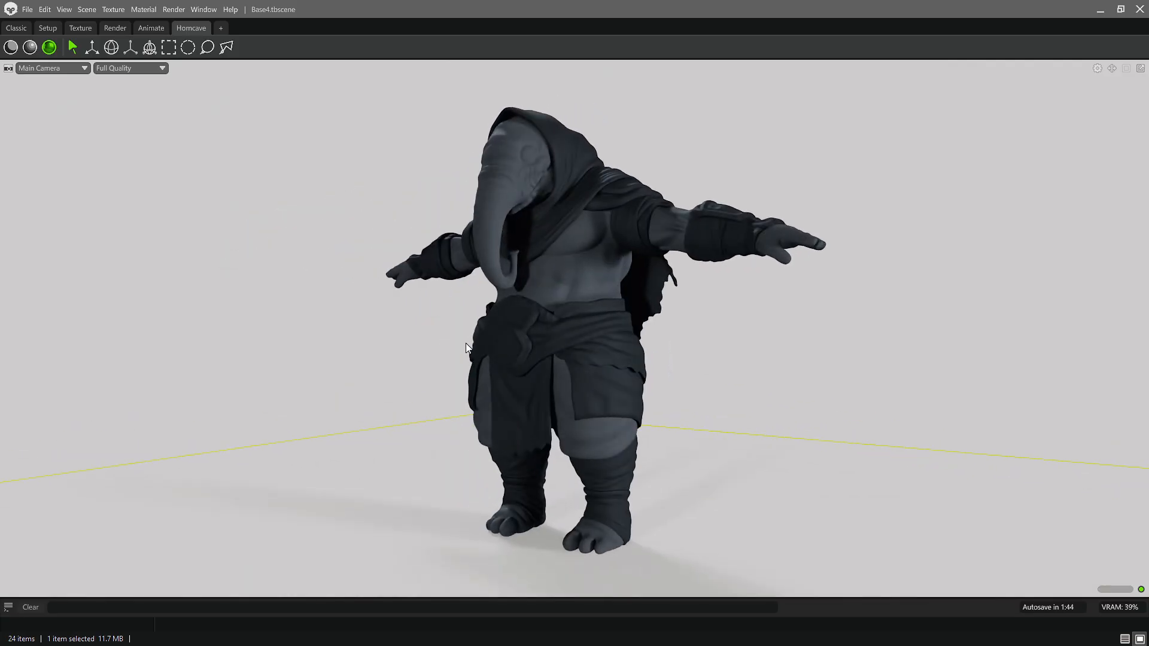
drag(597, 296, 511, 335)
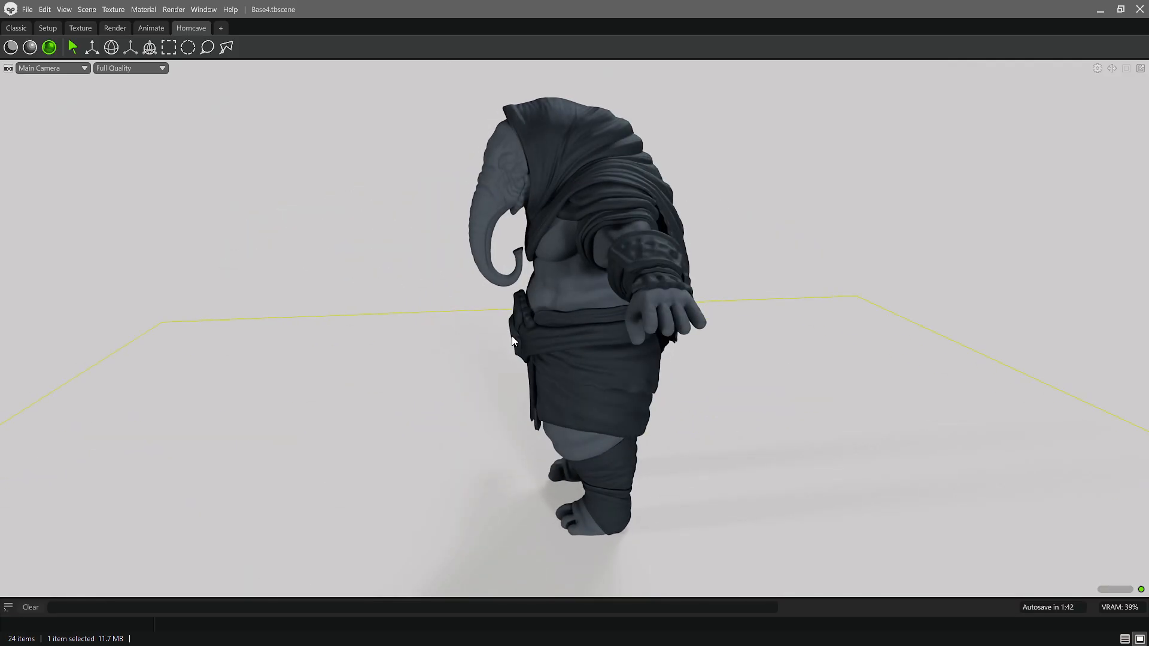
drag(621, 238, 477, 268)
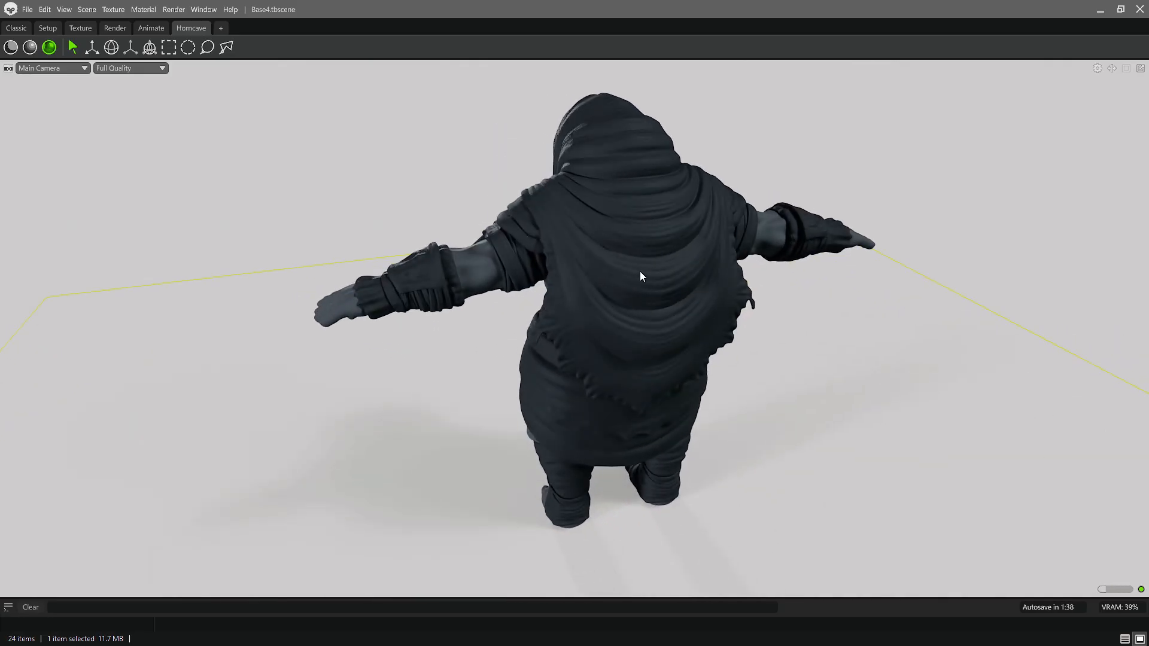
drag(656, 526, 595, 475)
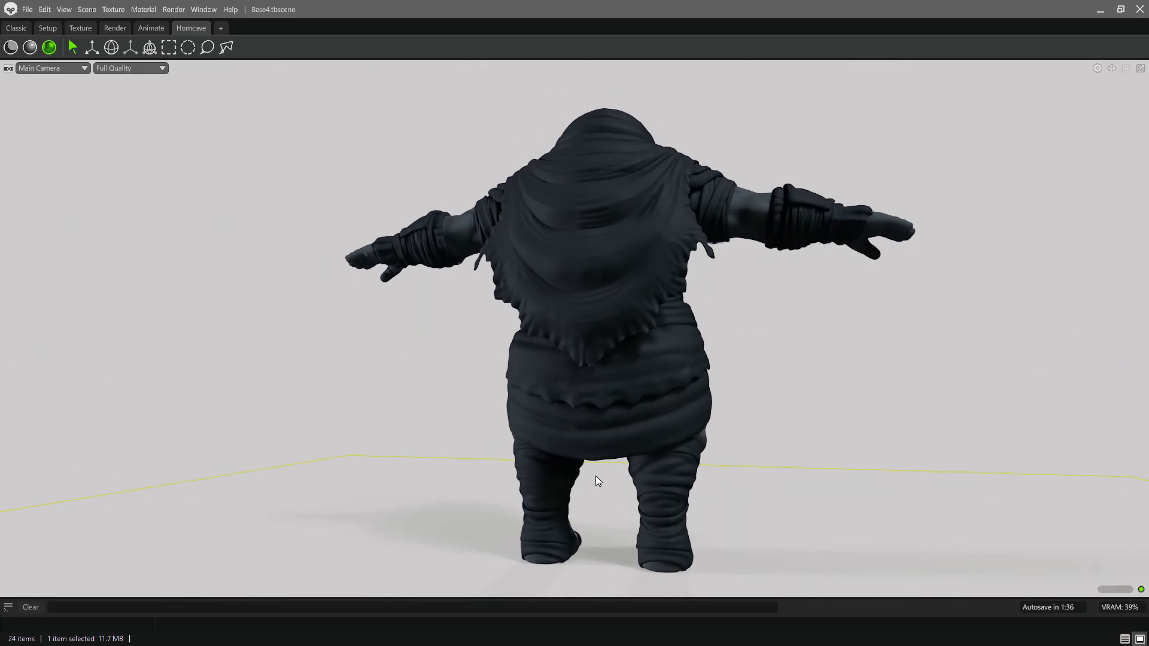
drag(644, 519, 485, 526)
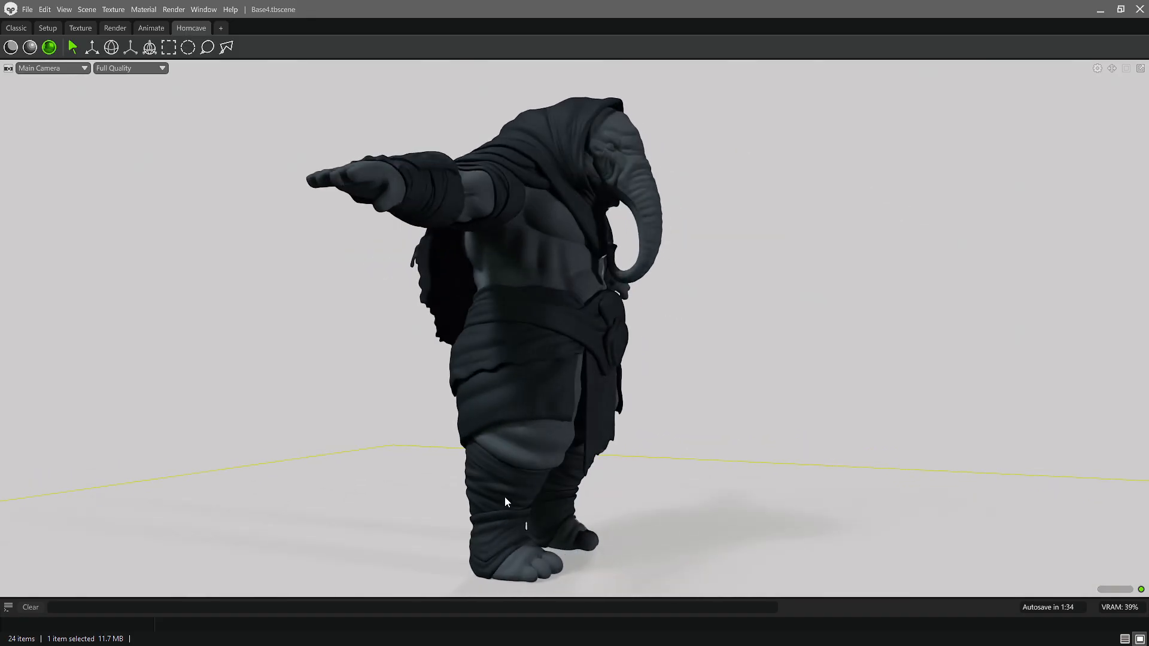
drag(582, 480, 527, 470)
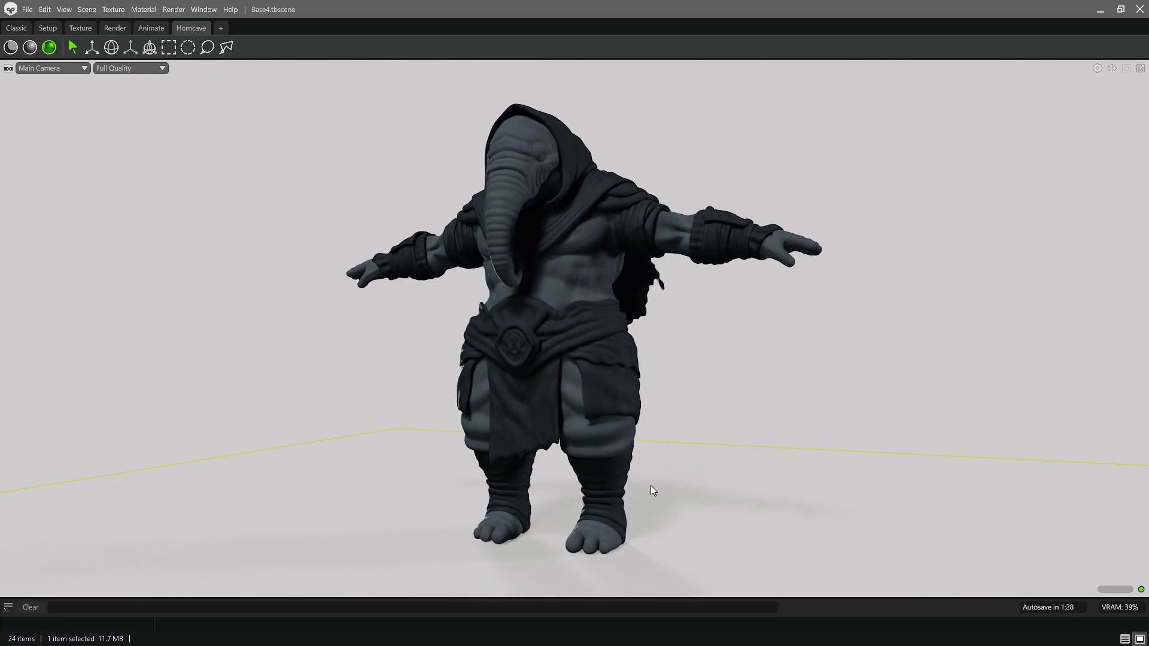
scroll(528, 386, up, 8)
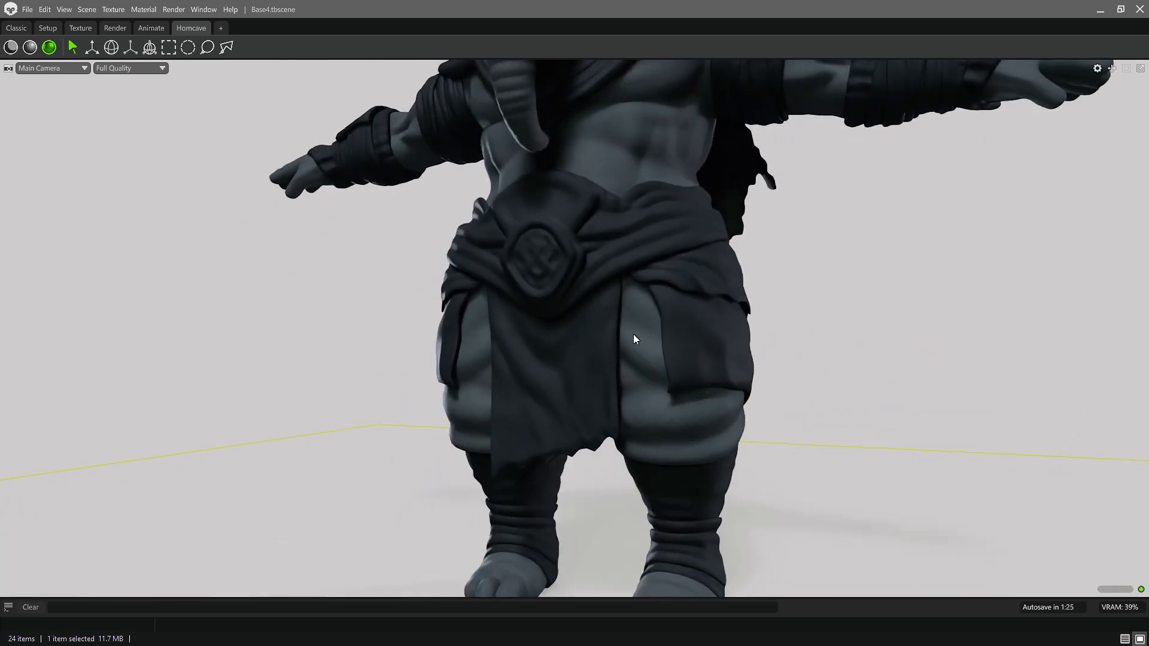
drag(633, 334, 732, 371)
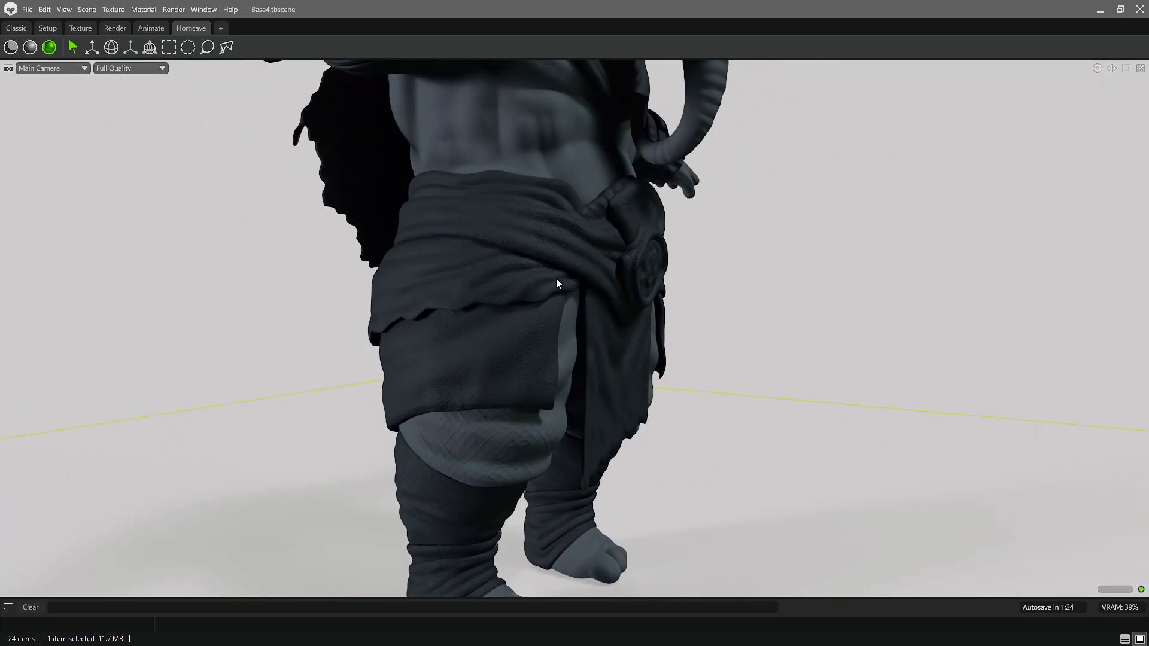
drag(502, 278, 638, 288)
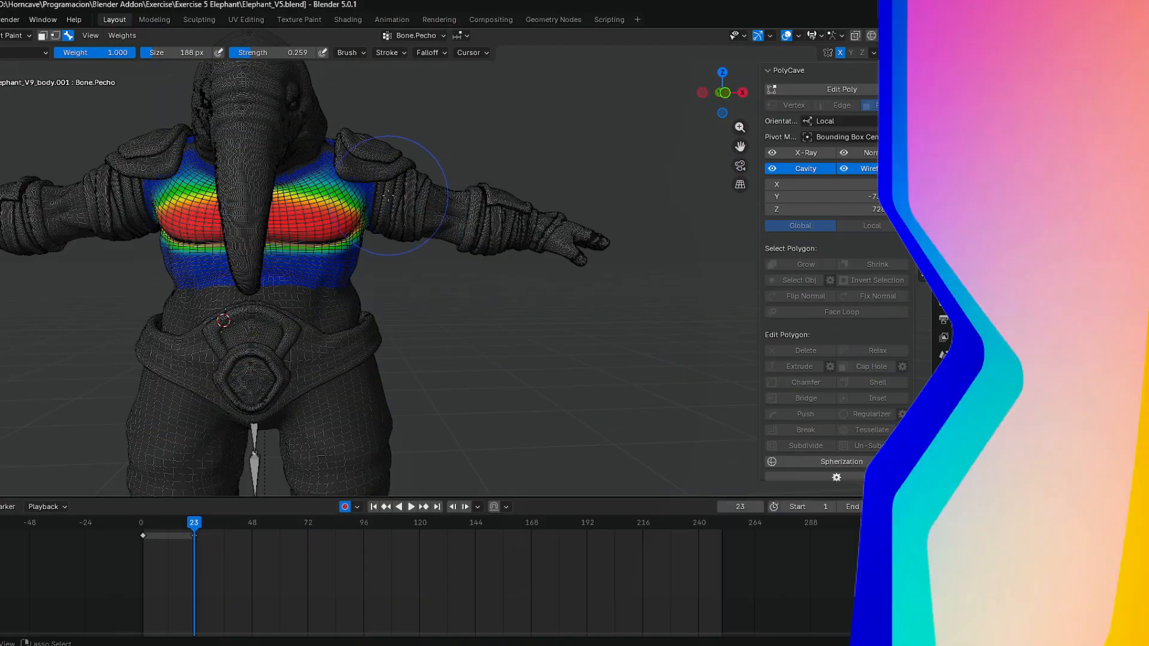
- Switch to Blender, show the Bone.015.L weights, go to frame 65 and examine the shoulder pads and armpit from outside and inside
middle_drag(234, 215, 348, 209)
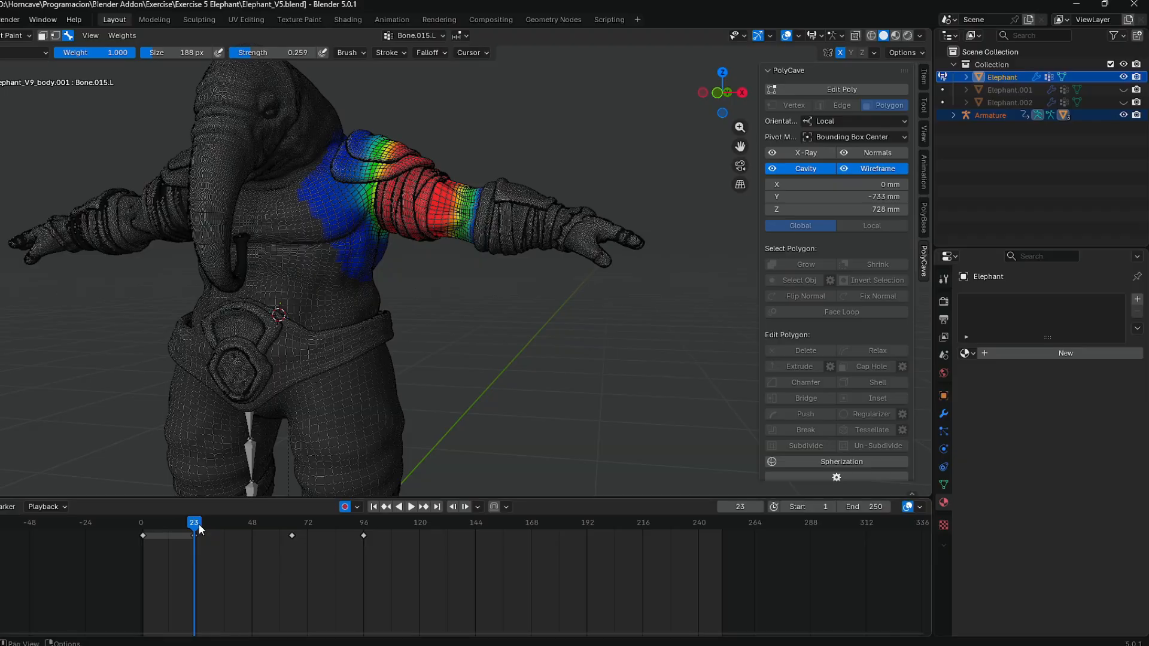
drag(199, 529, 292, 552)
middle_drag(497, 251, 281, 240)
scroll(335, 180, up, 4)
mouse_move(353, 102)
shift+middle_down()
mouse_move(367, 268)
mouse_move(364, 235)
shift+middle_up()
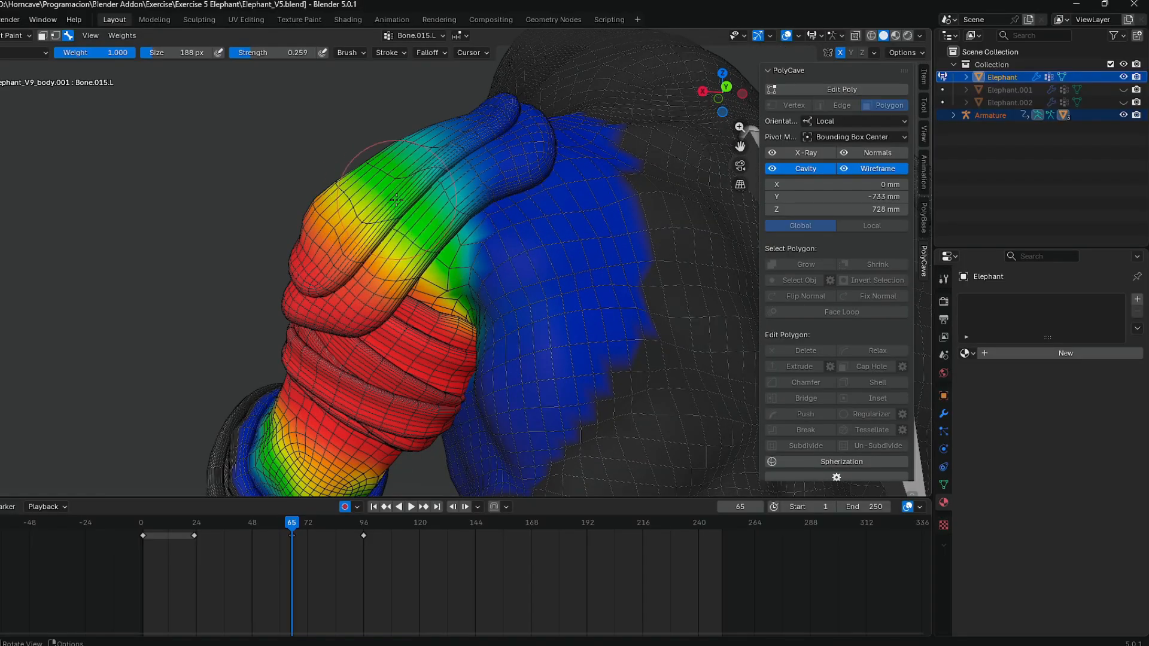
middle_drag(461, 268, 359, 312)
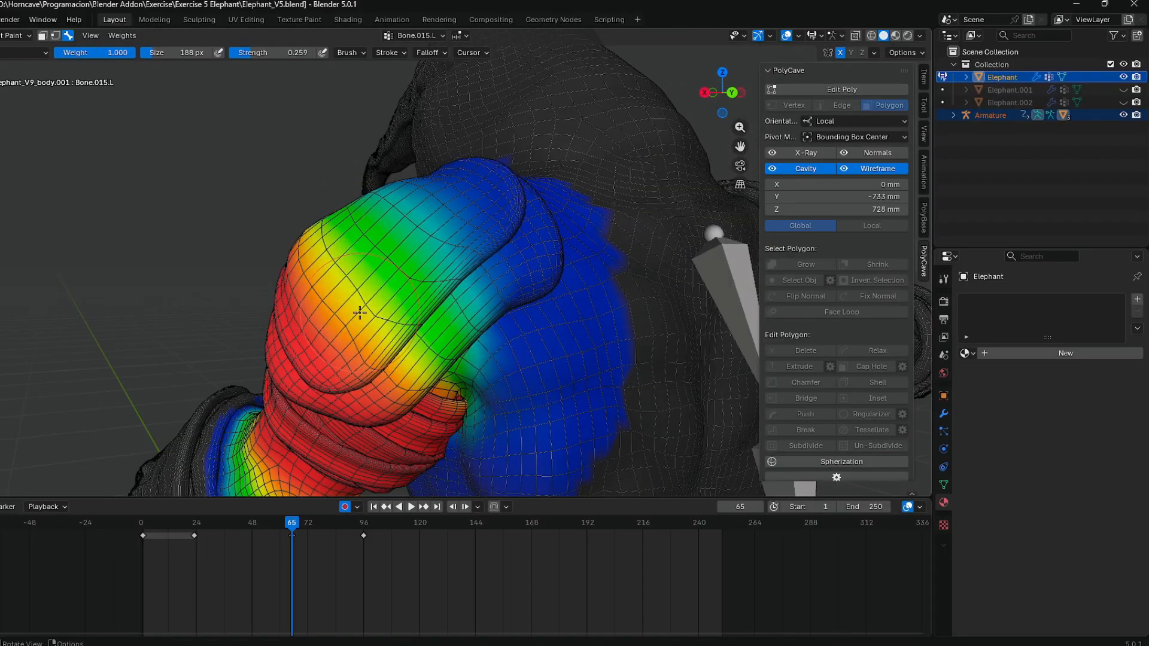
middle_drag(355, 257, 291, 267)
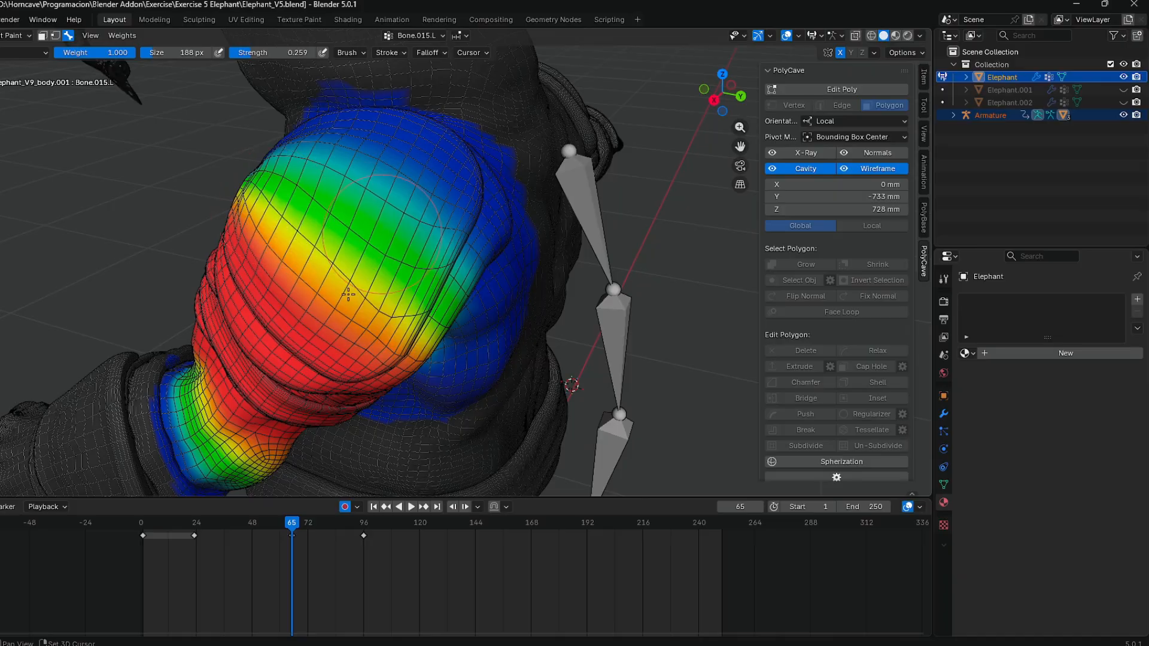
mouse_move(467, 247)
middle_down()
mouse_move(438, 239)
mouse_move(433, 281)
middle_up()
scroll(389, 311, up, 5)
middle_drag(351, 357, 526, 228)
shift+middle_drag(624, 208, 469, 210)
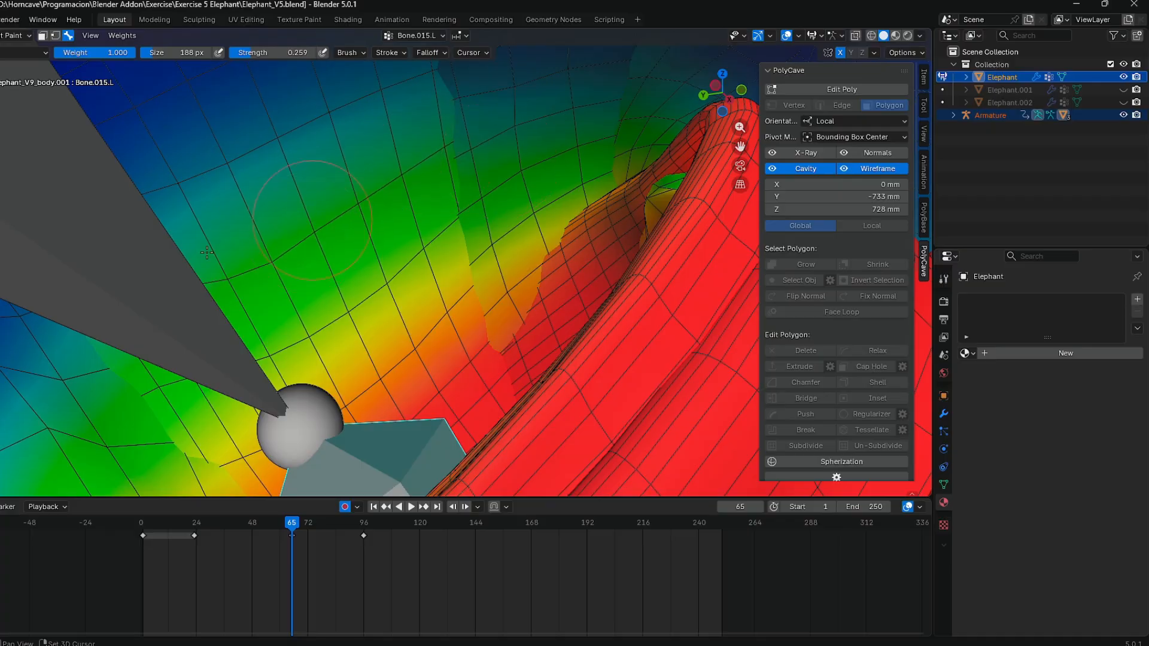
mouse_move(215, 288)
middle_down()
mouse_move(469, 285)
mouse_move(373, 297)
middle_up()
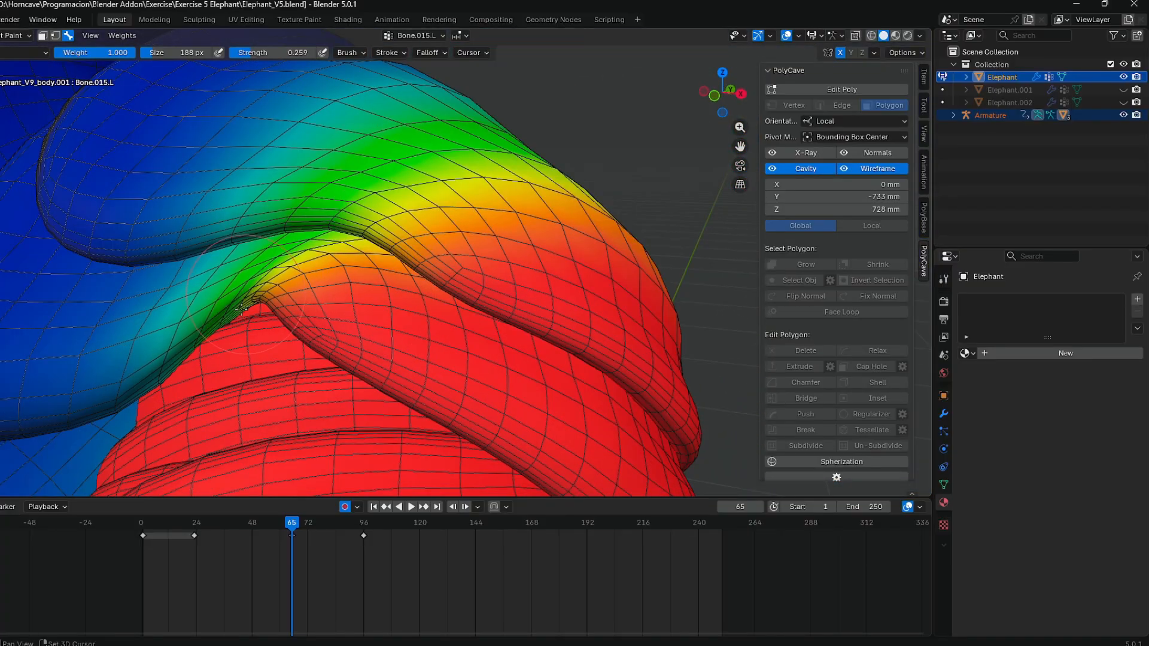
scroll(359, 221, down, 5)
middle_drag(317, 227, 329, 236)
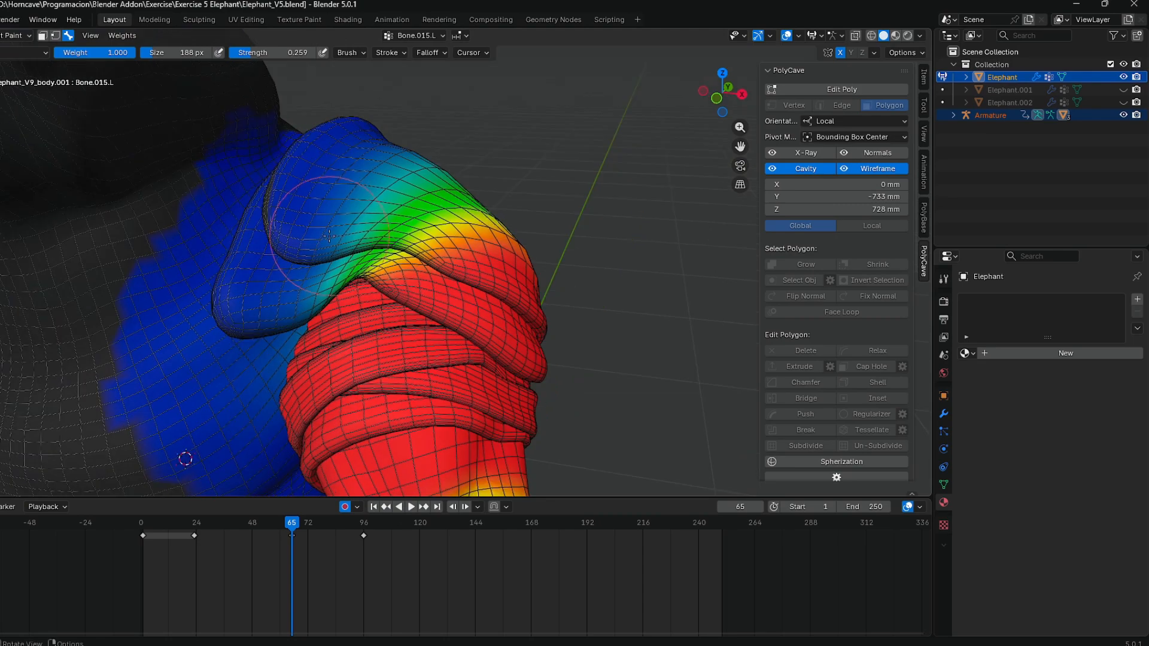
- Smooth the Bone.015.L weights on the front of the two shoulder pads above the sleeve wraps
middle_drag(295, 299, 325, 269)
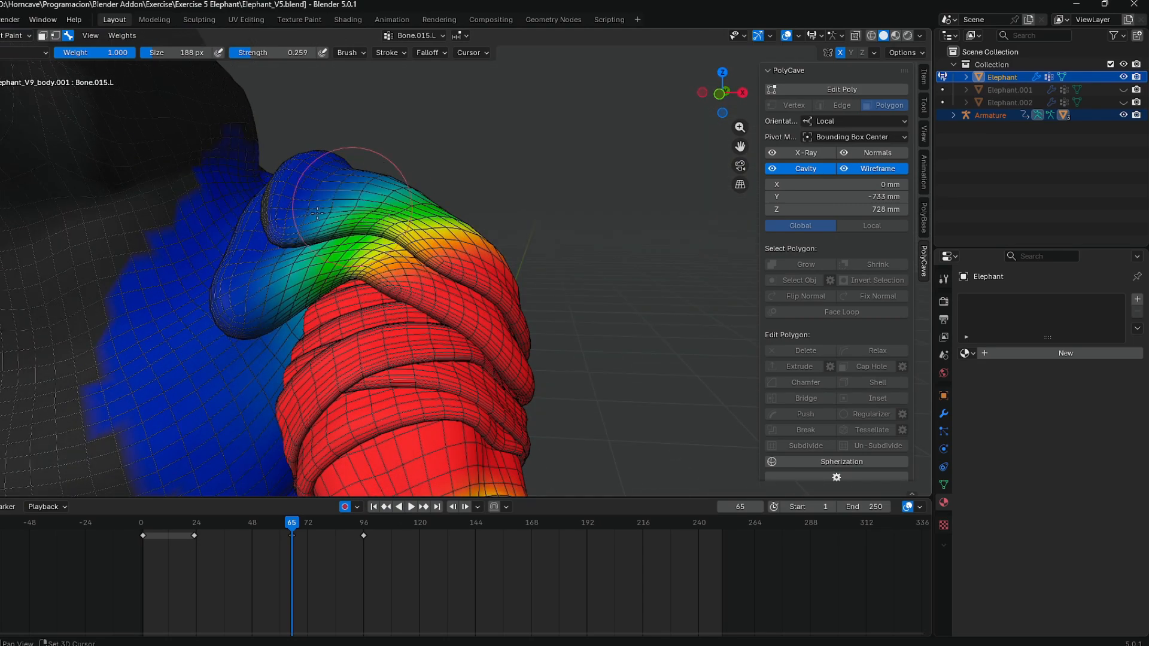
middle_drag(435, 299, 496, 300)
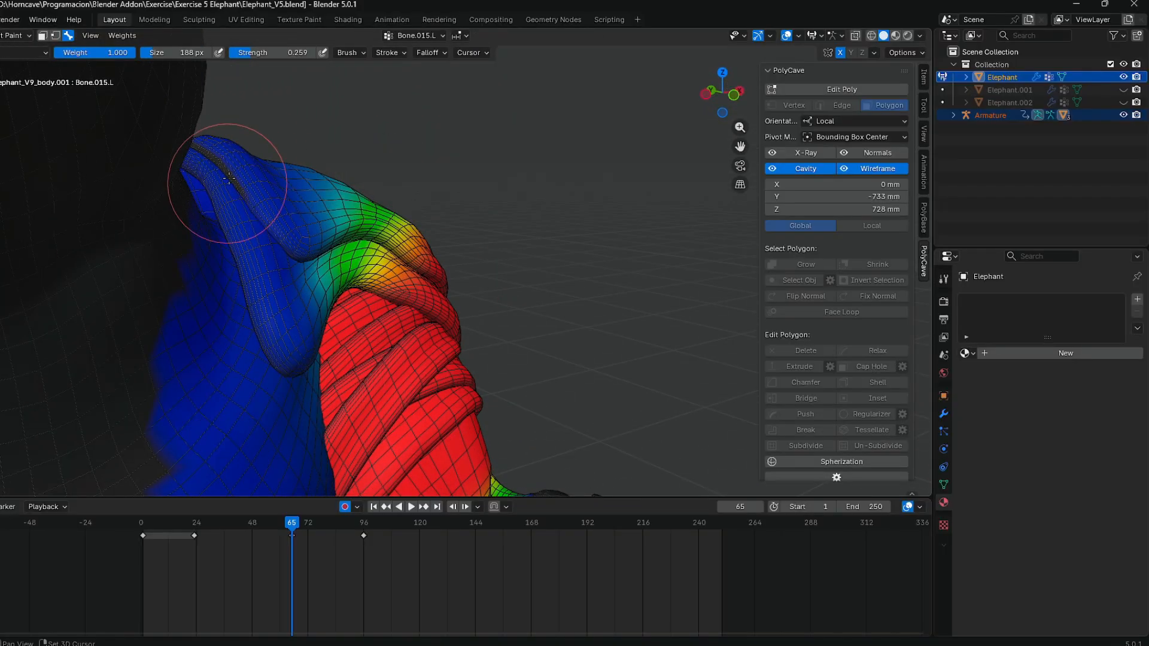
middle_drag(227, 183, 226, 136)
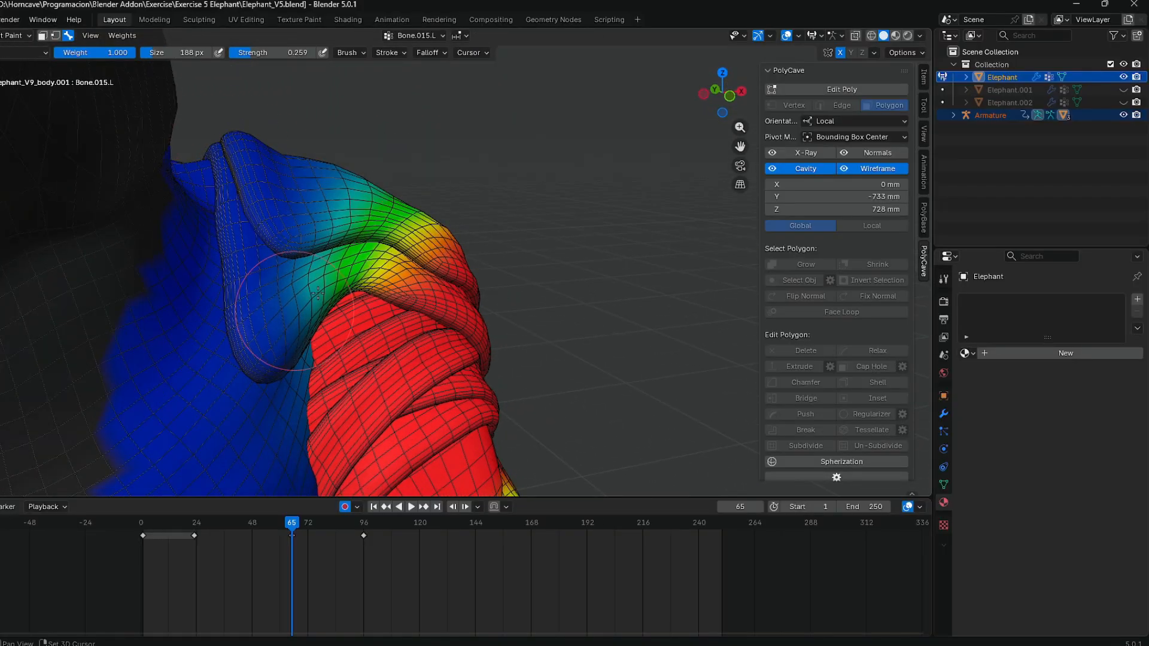
- Blend the Bone.015.L weights along the back edges of the shoulder pads into a gradual transition towards the torso
mouse_move(317, 292)
middle_down()
mouse_move(366, 293)
mouse_move(364, 307)
mouse_move(526, 296)
middle_up()
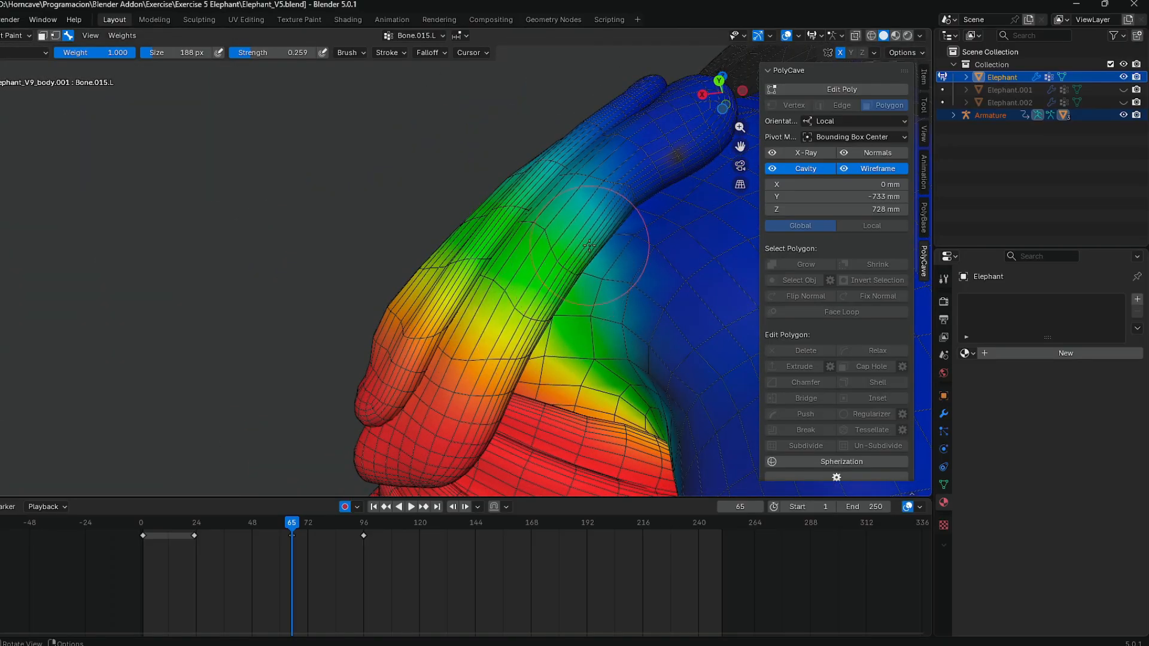
shift+middle_drag(662, 179, 390, 275)
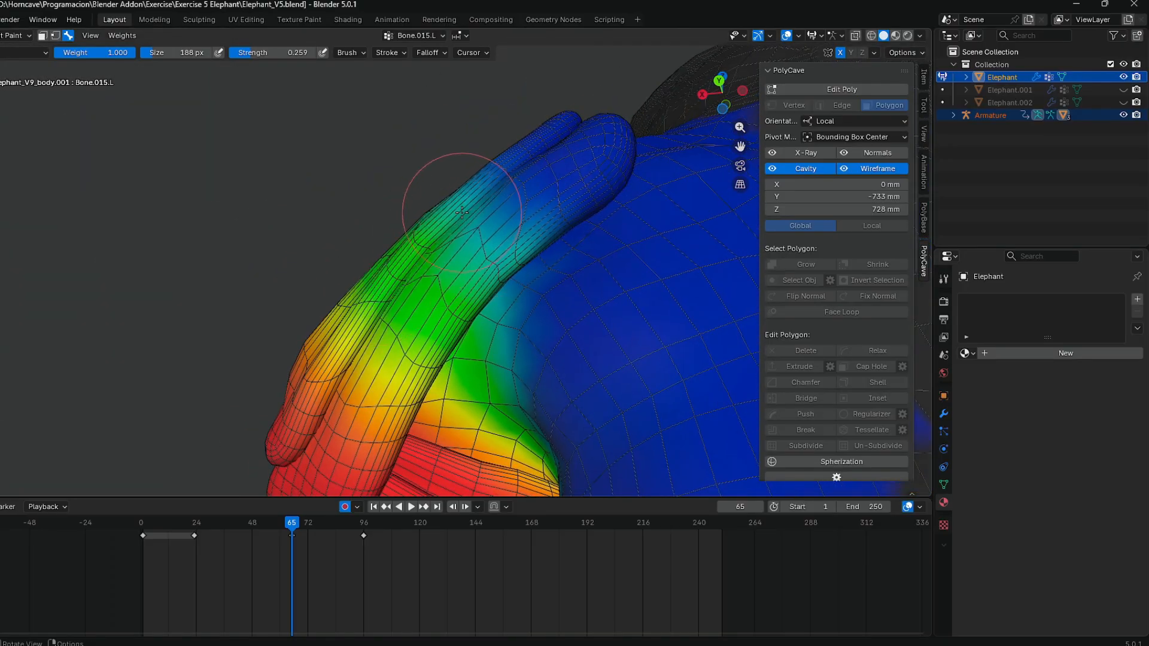
drag(471, 262, 513, 260)
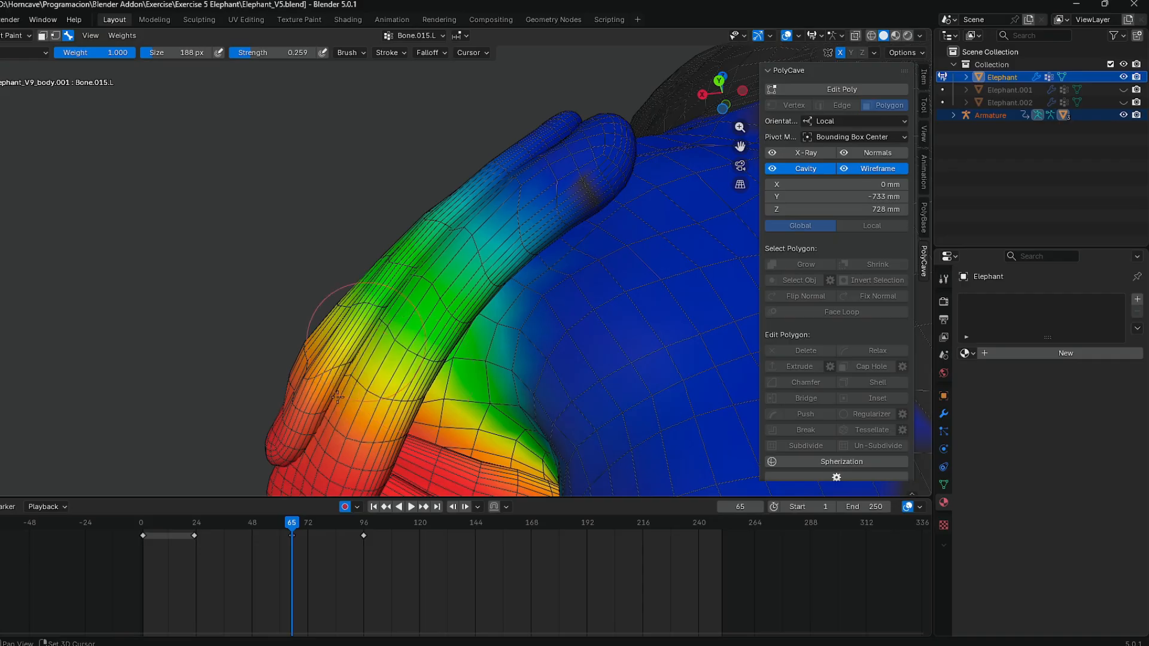
middle_drag(306, 407, 356, 437)
middle_drag(256, 281, 464, 200)
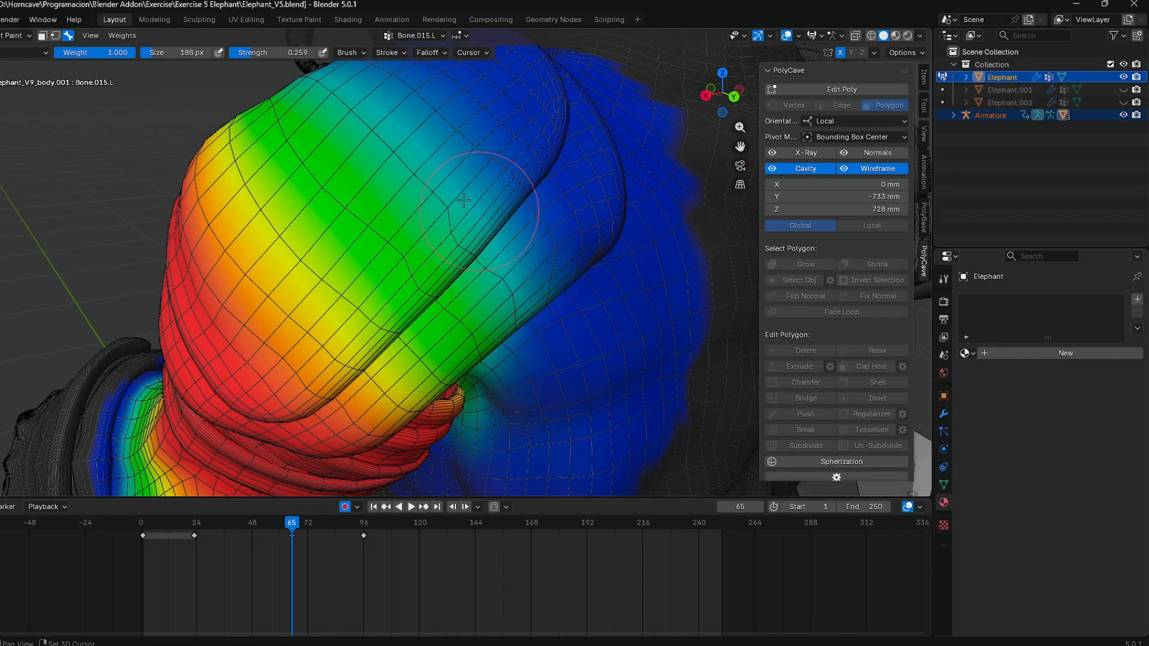
scroll(556, 271, down, 4)
middle_drag(501, 234, 494, 171)
middle_drag(522, 261, 324, 284)
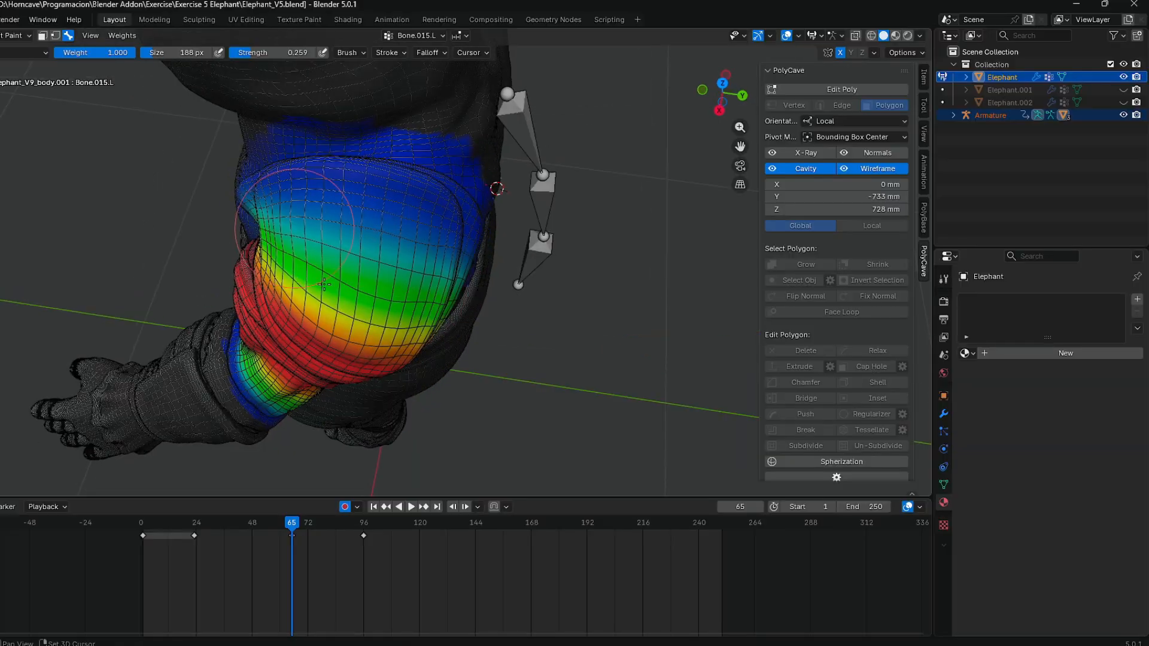
- Go to frame 96 and examine the Bone.015.L weights and deformation on the front, top and back of the shoulder pads
middle_drag(430, 299, 478, 216)
drag(293, 524, 364, 530)
middle_drag(383, 239, 277, 236)
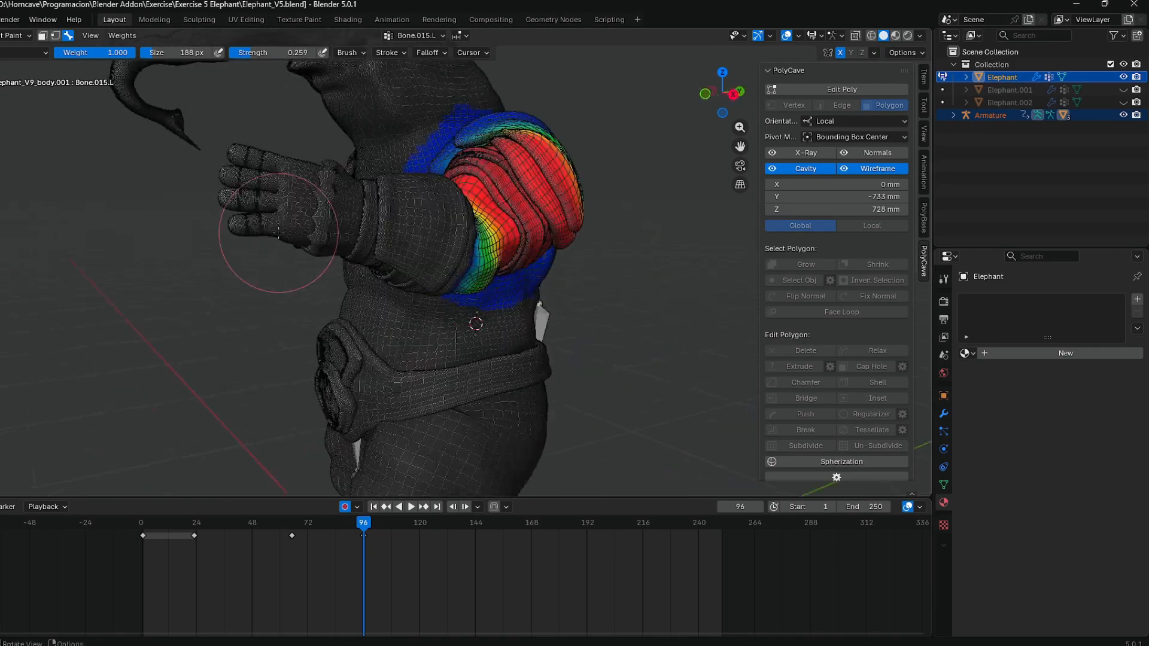
scroll(538, 179, up, 3)
mouse_move(563, 165)
shift+middle_down()
mouse_move(420, 259)
mouse_move(479, 308)
shift+middle_up()
scroll(359, 239, up, 3)
shift+middle_drag(294, 209, 359, 288)
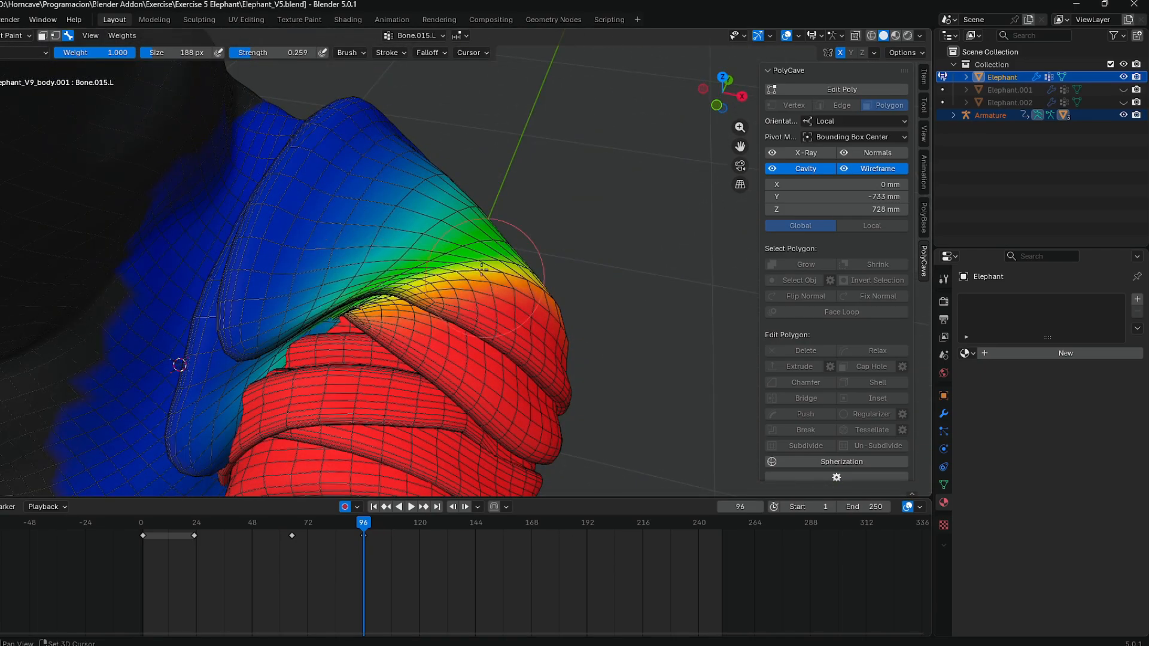
middle_drag(350, 308, 410, 324)
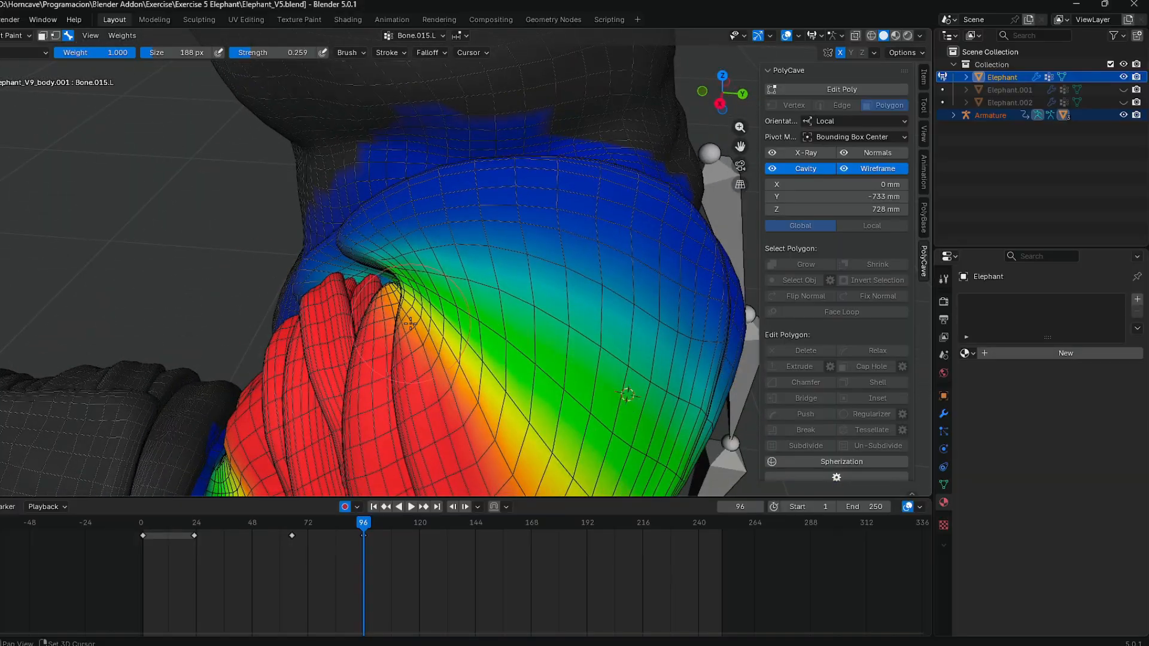
mouse_move(562, 383)
middle_down()
mouse_move(526, 317)
mouse_move(372, 333)
mouse_move(448, 357)
middle_up()
middle_drag(401, 438, 343, 395)
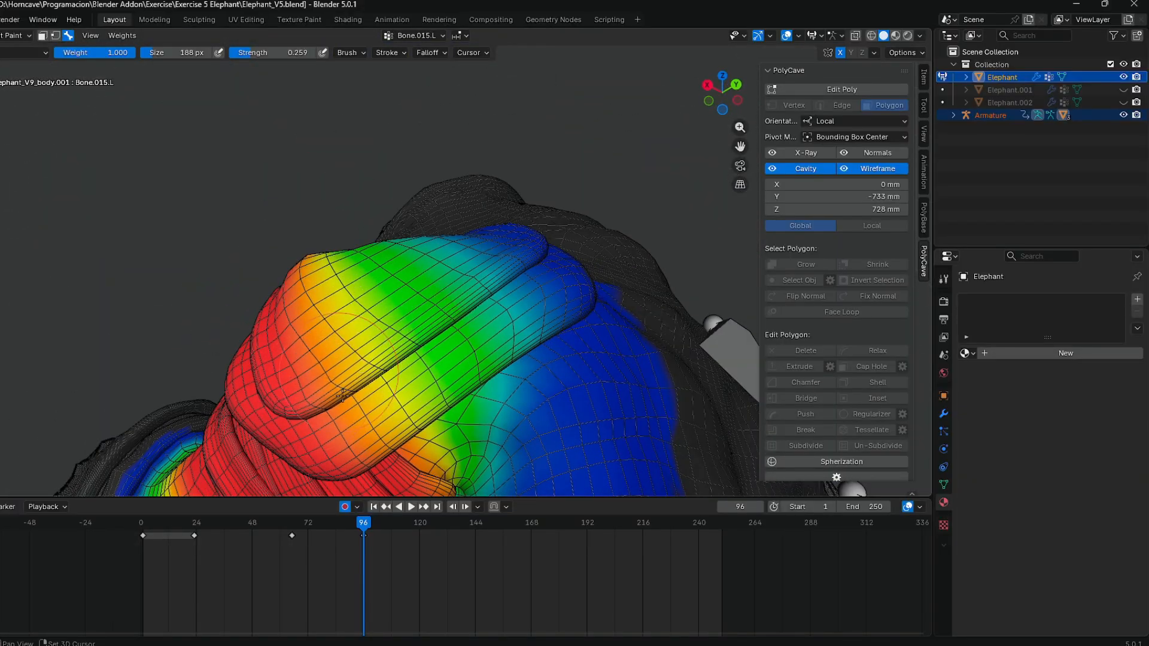
- Examine the Bone.015.L weights over the outer side of the shoulder pads, along their torso side and in the gap beneath them
middle_drag(301, 278, 284, 273)
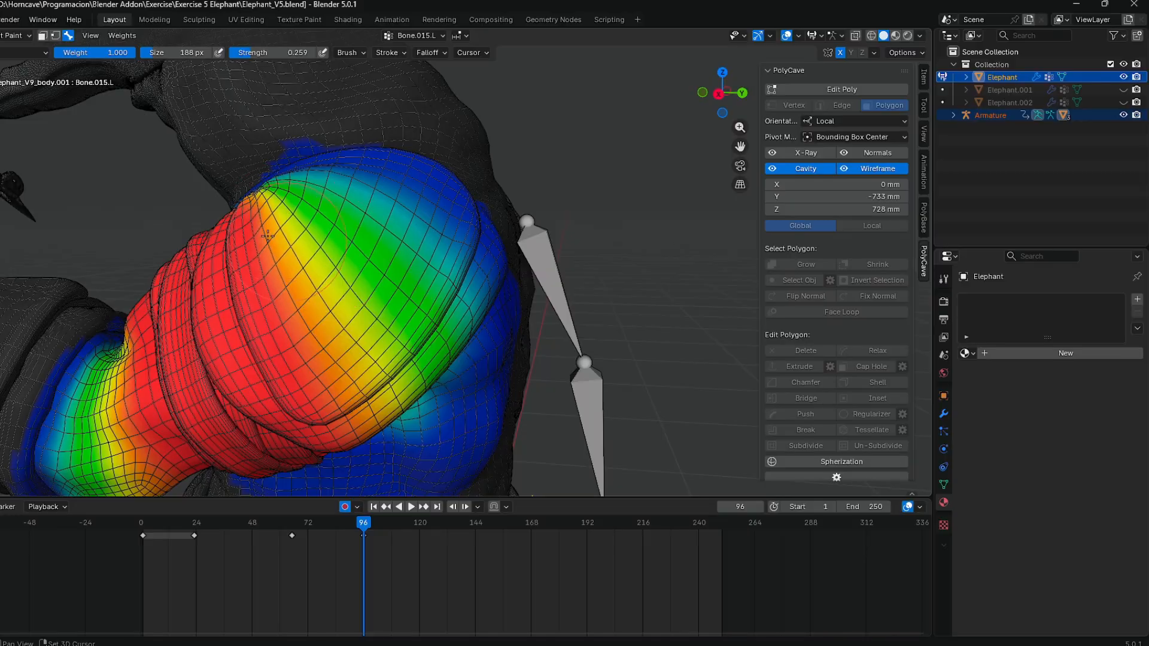
middle_drag(268, 235, 327, 291)
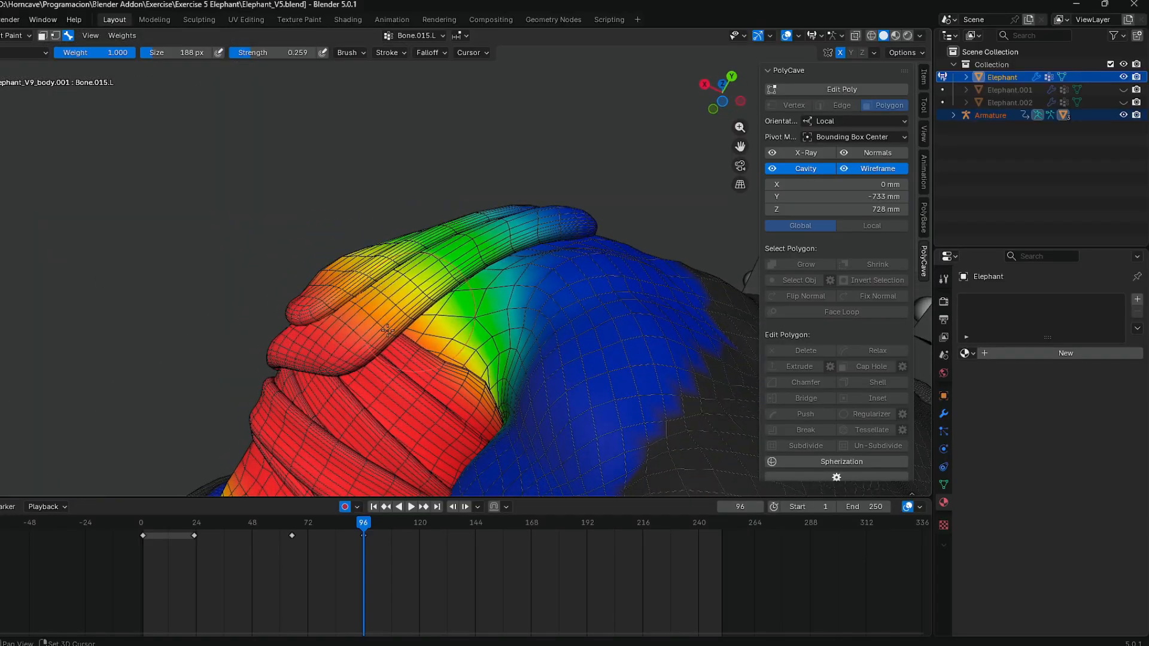
mouse_move(387, 330)
middle_down()
mouse_move(494, 362)
mouse_move(499, 386)
mouse_move(487, 398)
mouse_move(407, 284)
middle_up()
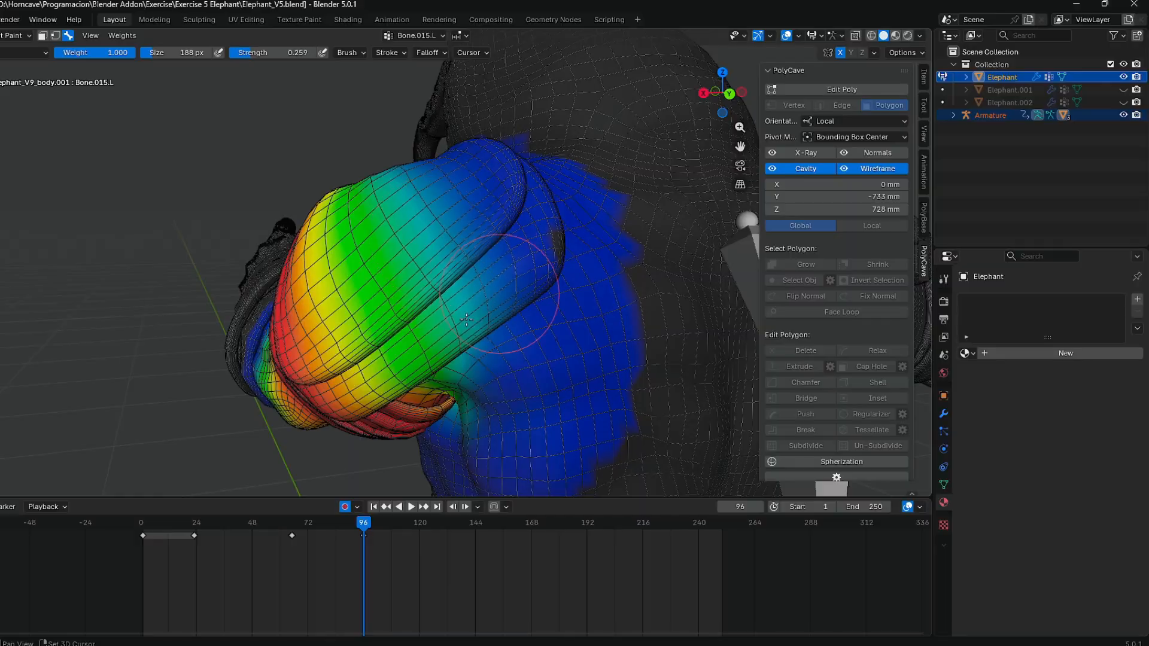
middle_drag(470, 189, 548, 214)
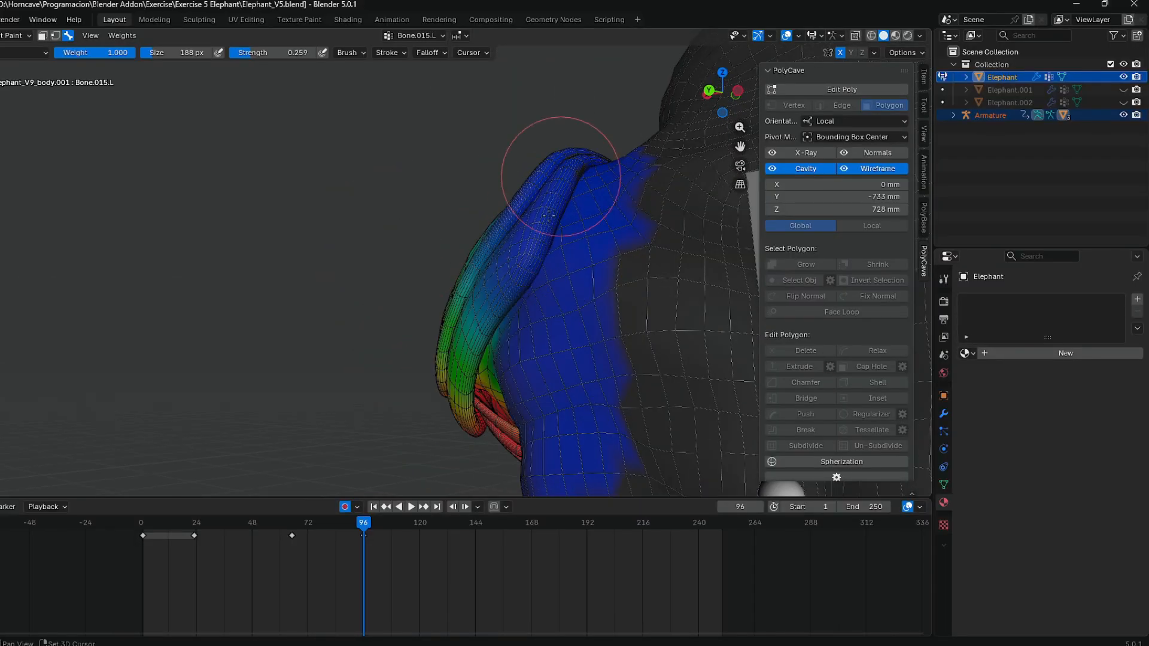
mouse_move(547, 321)
middle_down()
mouse_move(613, 210)
mouse_move(300, 436)
mouse_move(642, 366)
mouse_move(541, 292)
middle_up()
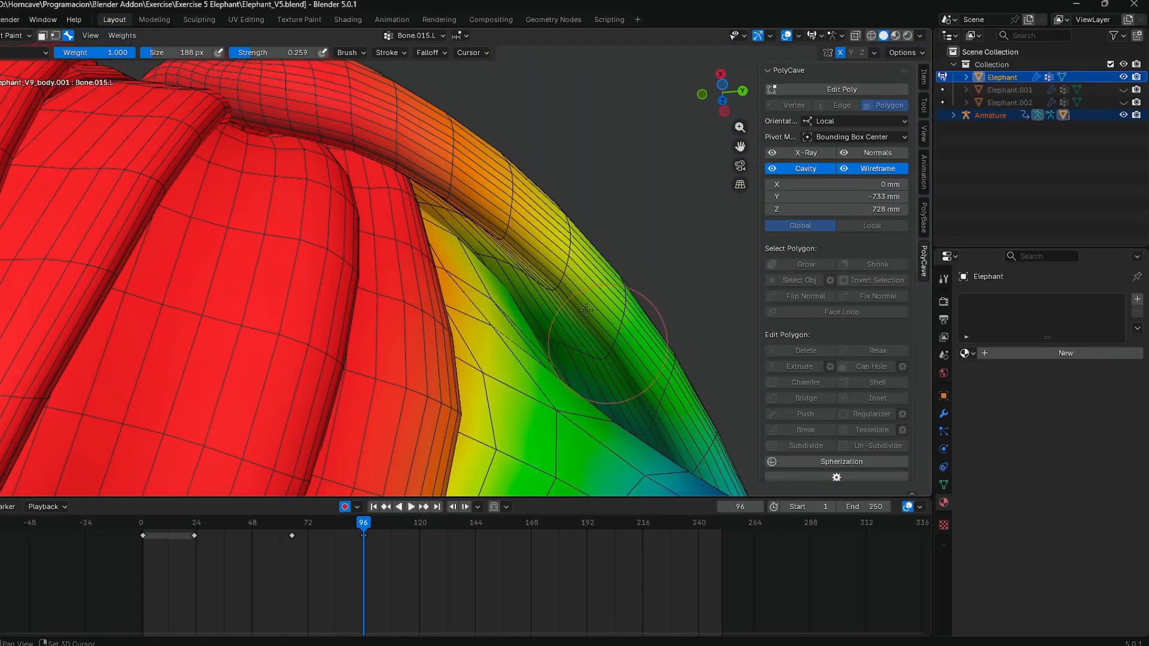
mouse_move(428, 200)
middle_down()
mouse_move(294, 265)
mouse_move(378, 450)
middle_up()
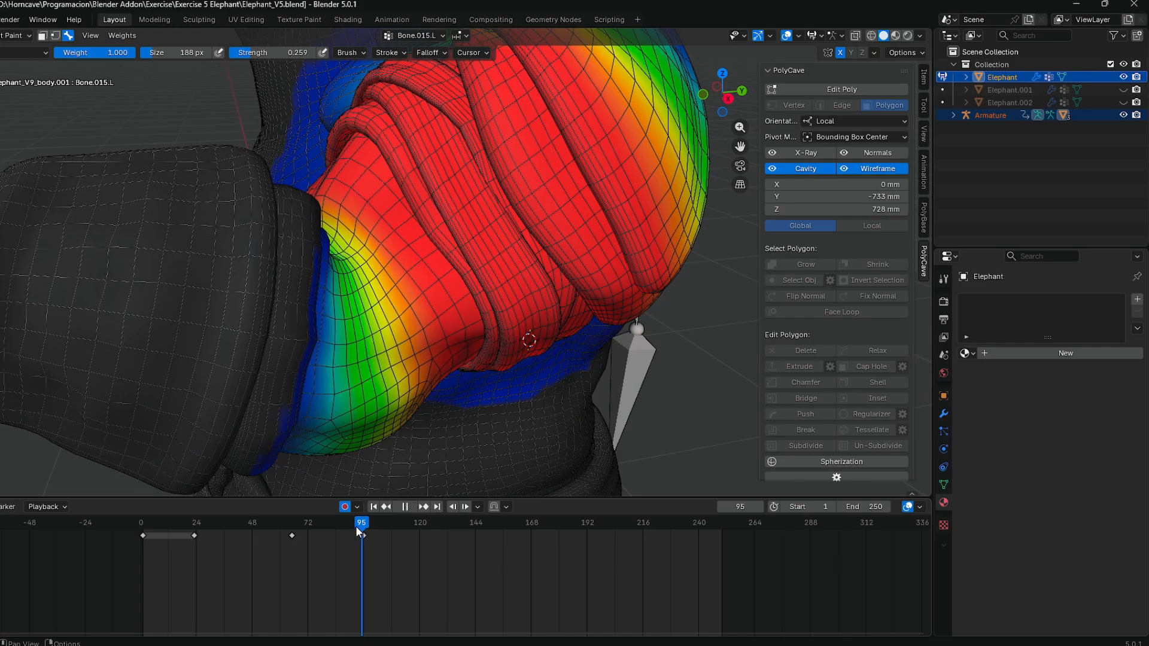
- Scrub the animation back to frame 48 and forward again, examining the Bone.015.L weights and deformation of the sleeve wraps and elbow
drag(357, 532, 251, 541)
mouse_move(419, 383)
middle_down()
mouse_move(476, 386)
mouse_move(499, 353)
middle_up()
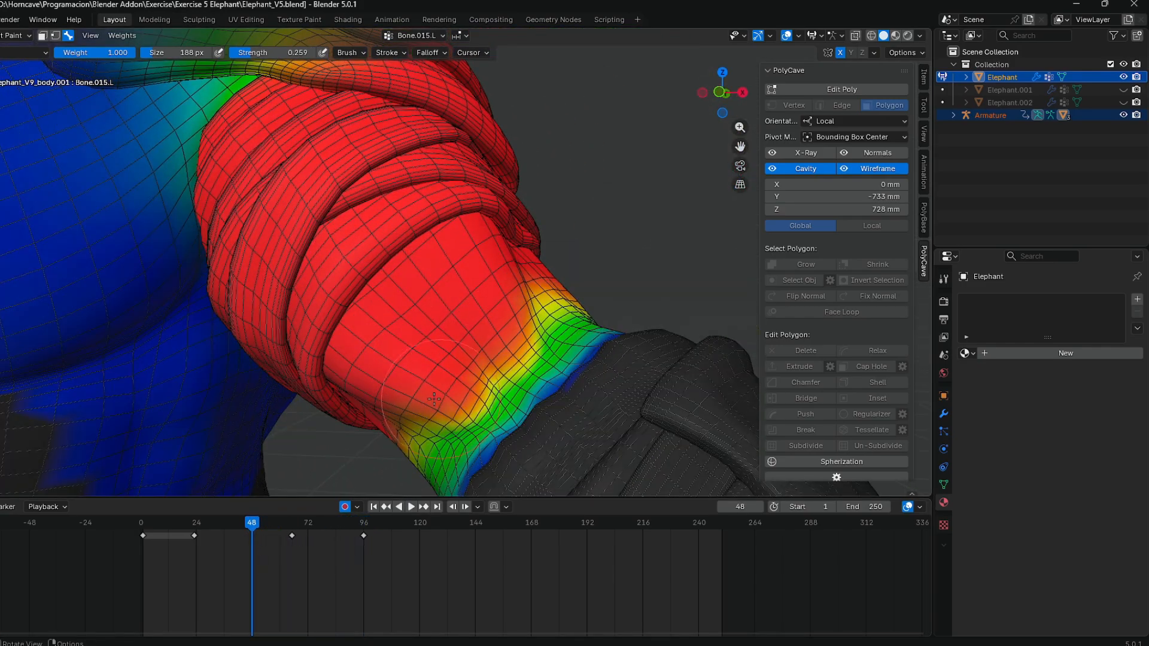
middle_drag(434, 399, 427, 415)
mouse_move(368, 446)
middle_down()
mouse_move(320, 485)
mouse_move(288, 546)
middle_up()
drag(263, 529, 398, 542)
mouse_move(297, 291)
middle_down()
mouse_move(355, 224)
mouse_move(364, 315)
middle_up()
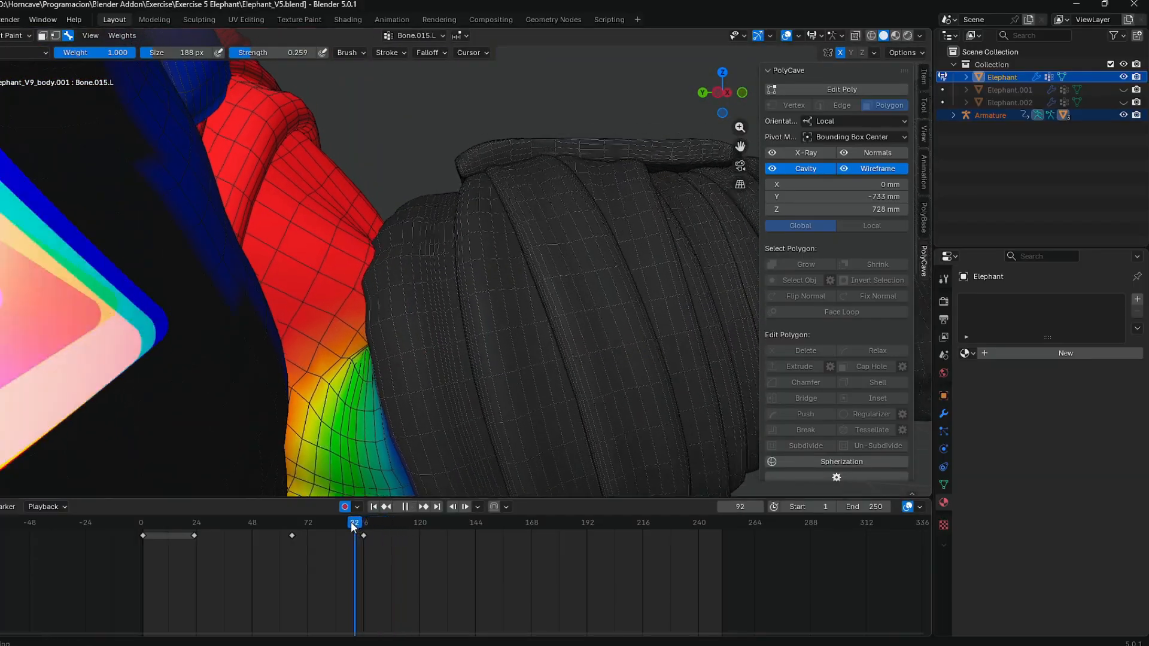